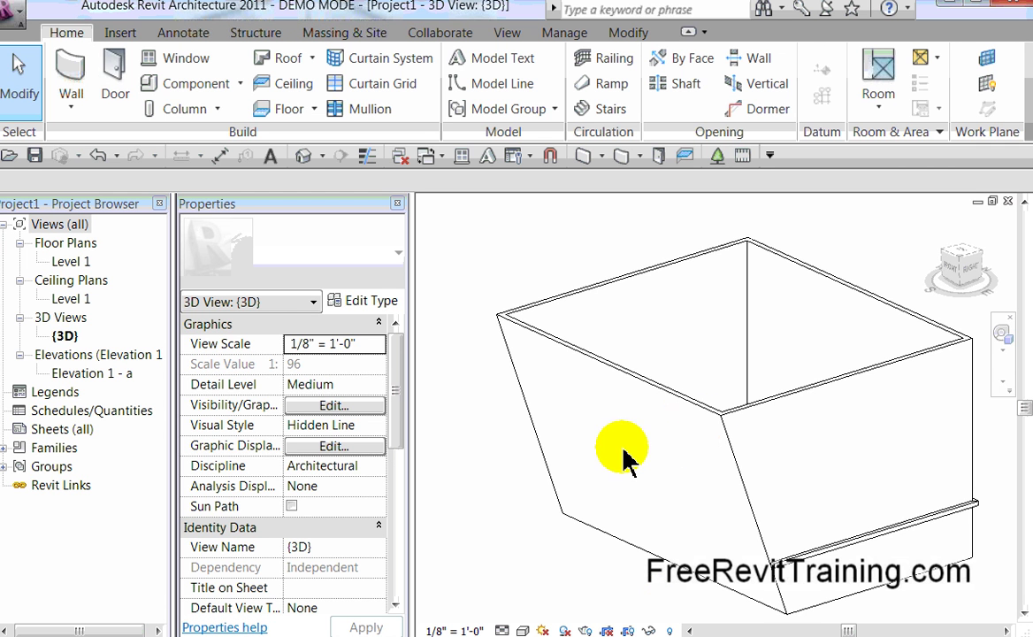
# - Delete the horizontal wall sweep from the lower part of the building's right wall in the 3D view
pyautogui.scroll(-3, 692, 438)
pyautogui.moveTo(783, 449); pyautogui.dragTo(767, 409, button='middle')
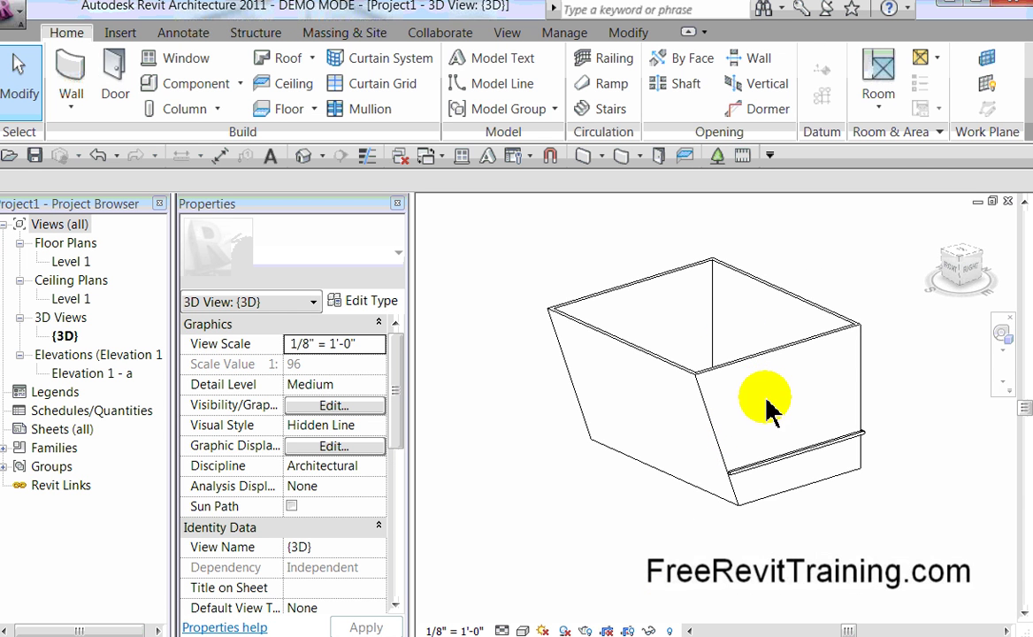
pyautogui.click(352, 36)
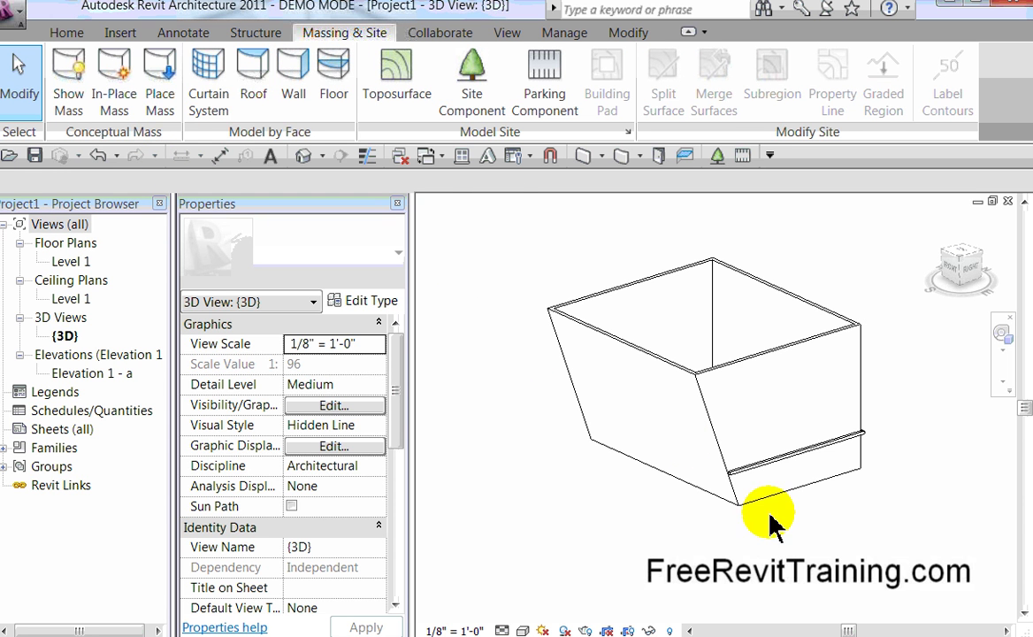
pyautogui.click(801, 455)
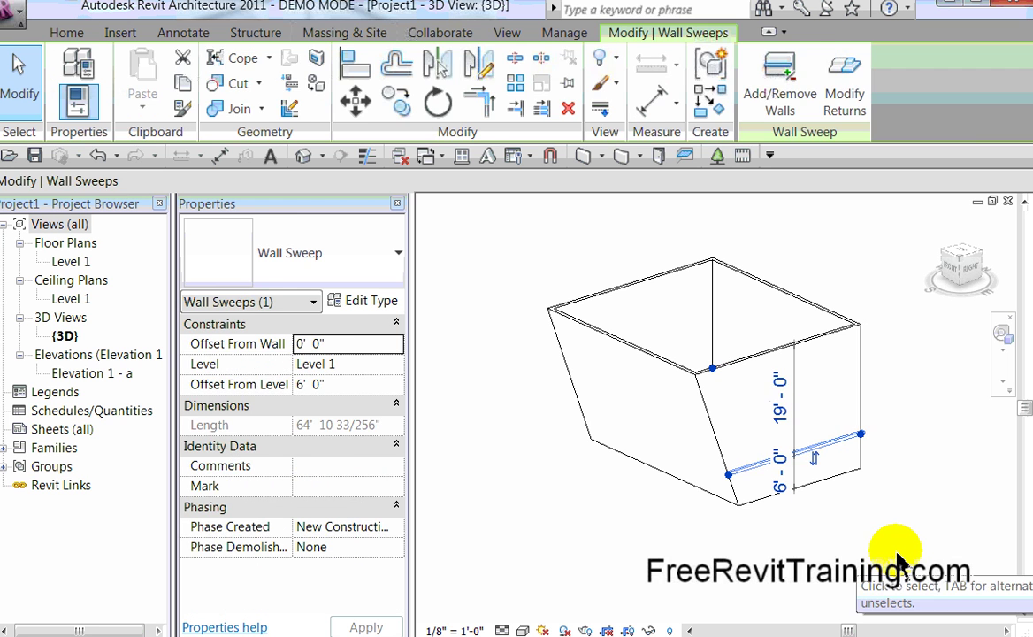
pyautogui.click(896, 557)
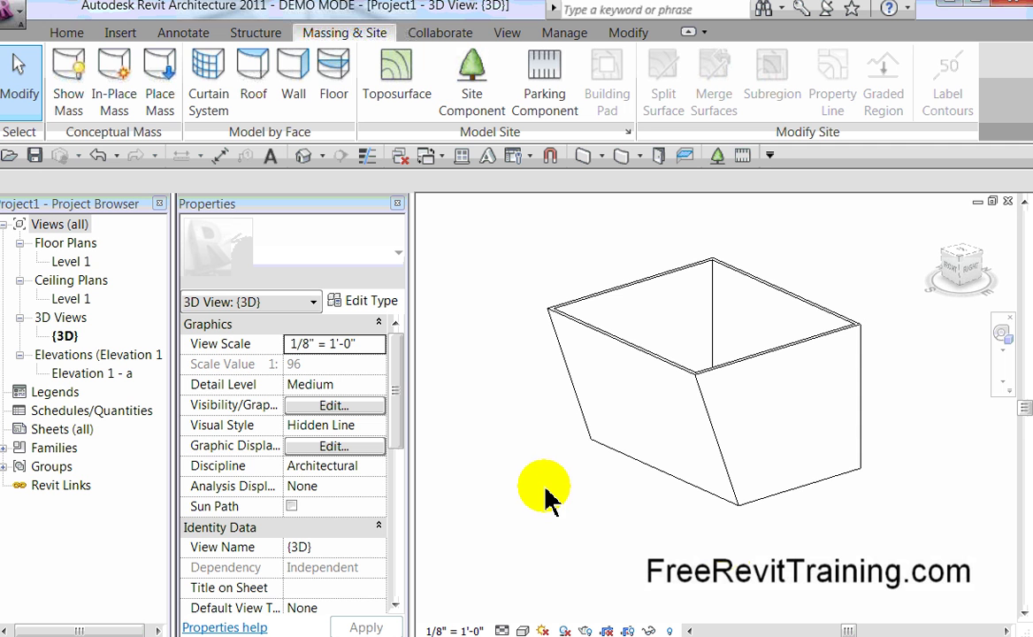
# - In the Level 1 floor plan, align the right-hand reference plane to the wall's outer face with Wall faces preferred, and lock it
pyautogui.doubleClick(70, 263)
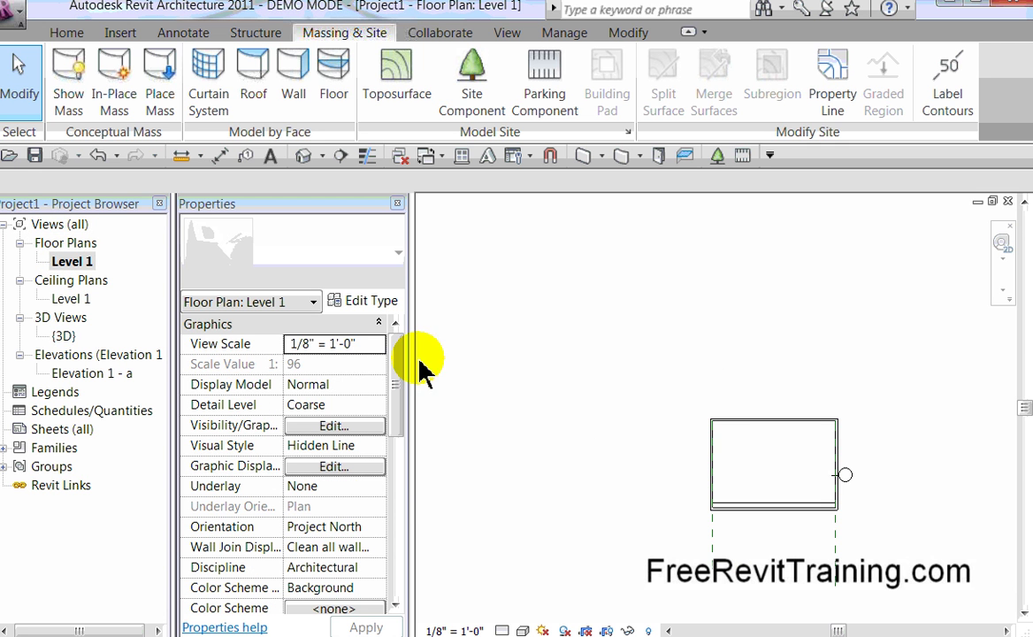
pyautogui.moveTo(798, 511); pyautogui.dragTo(680, 410, button='middle')
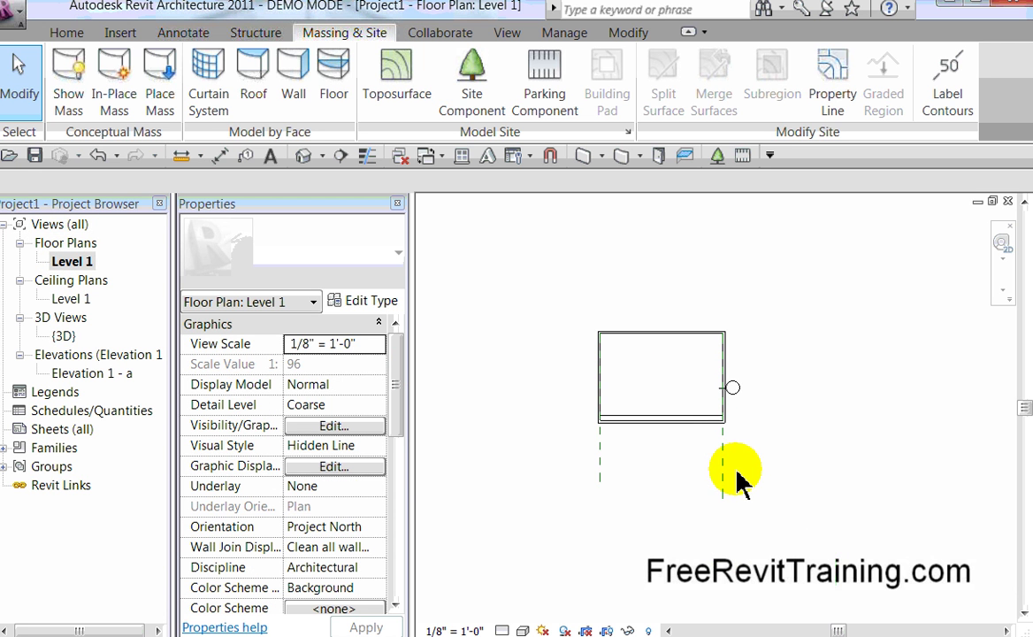
pyautogui.scroll(2, 734, 473)
pyautogui.click(712, 429)
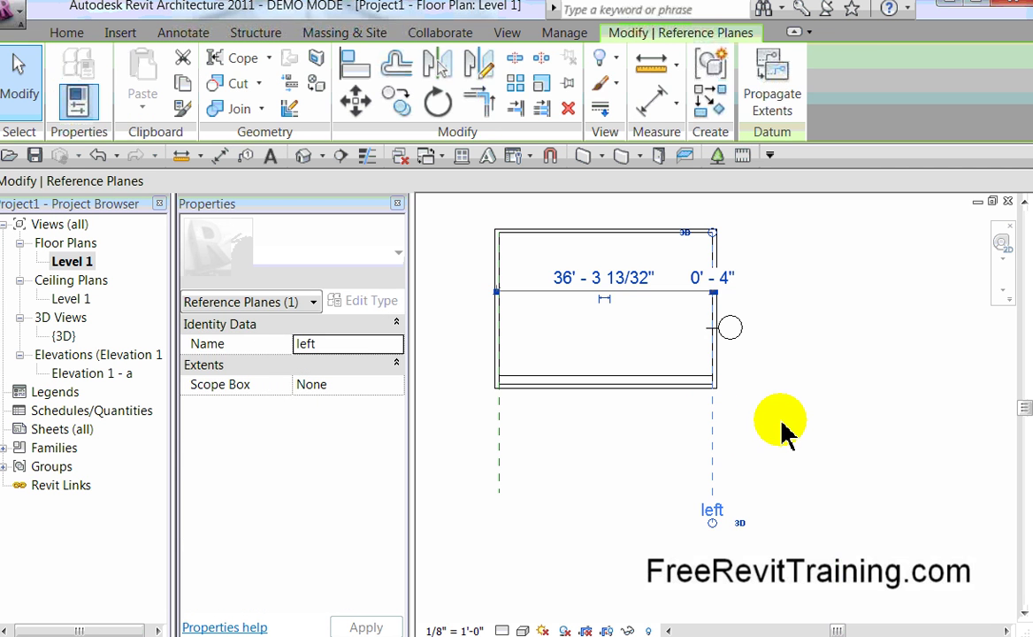
pyautogui.click(833, 337)
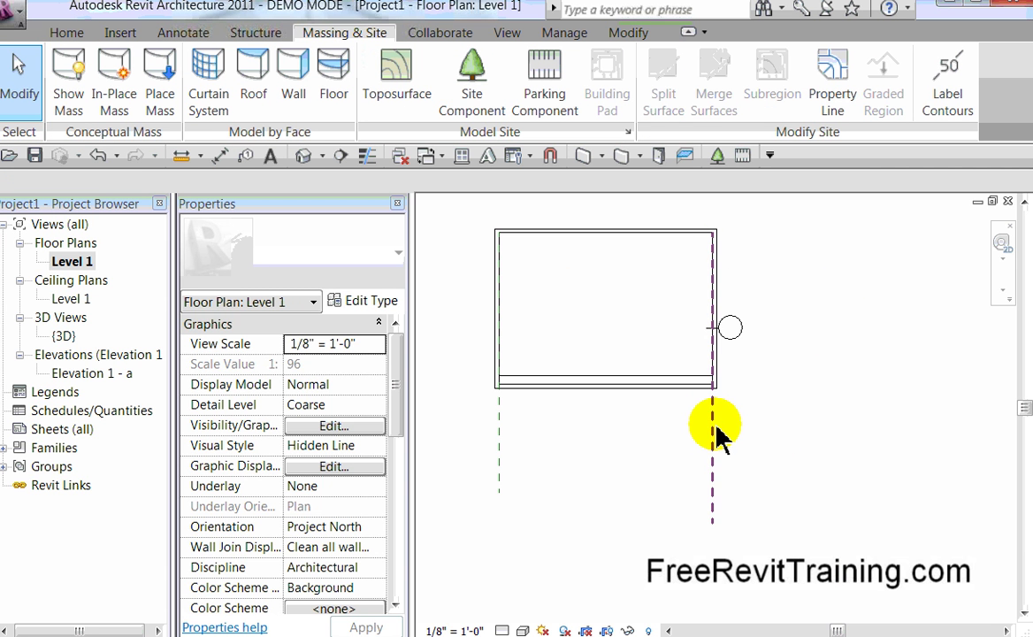
pyautogui.click(628, 34)
pyautogui.click(356, 65)
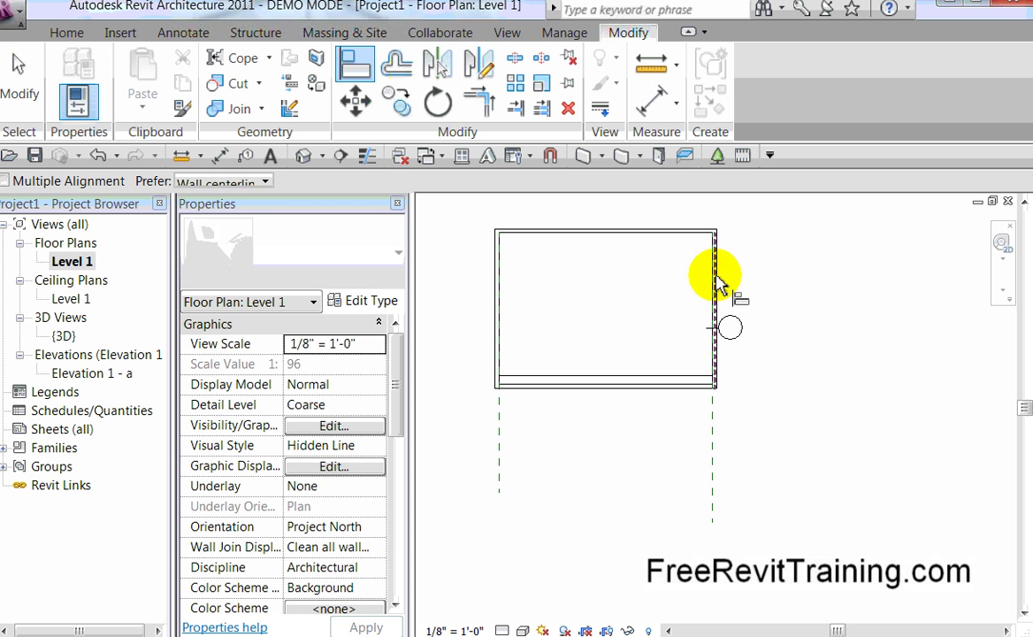
pyautogui.click(265, 183)
pyautogui.click(265, 222)
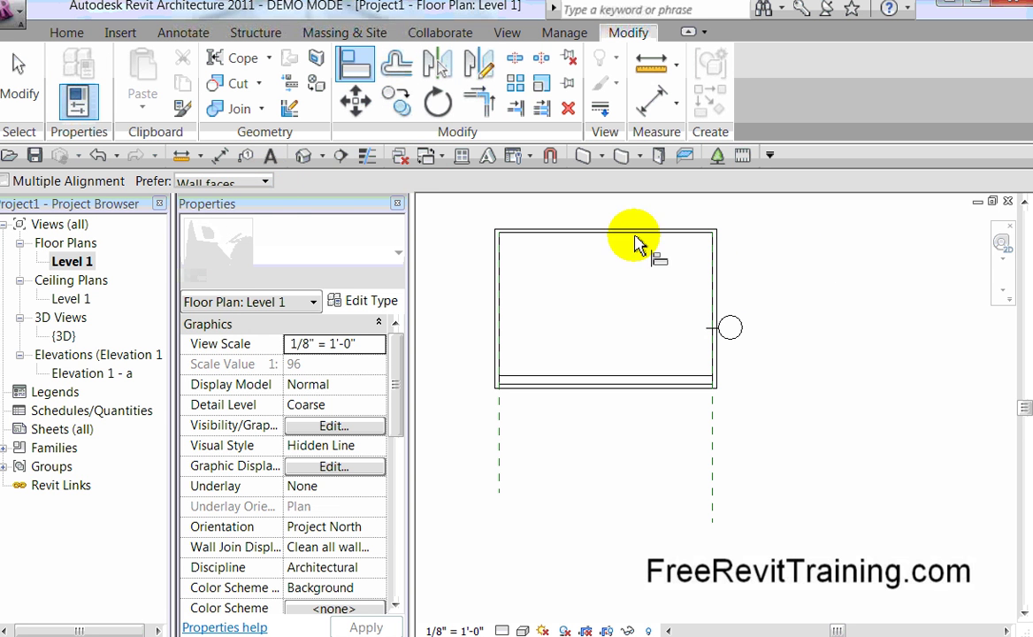
pyautogui.click(723, 298)
pyautogui.click(742, 413)
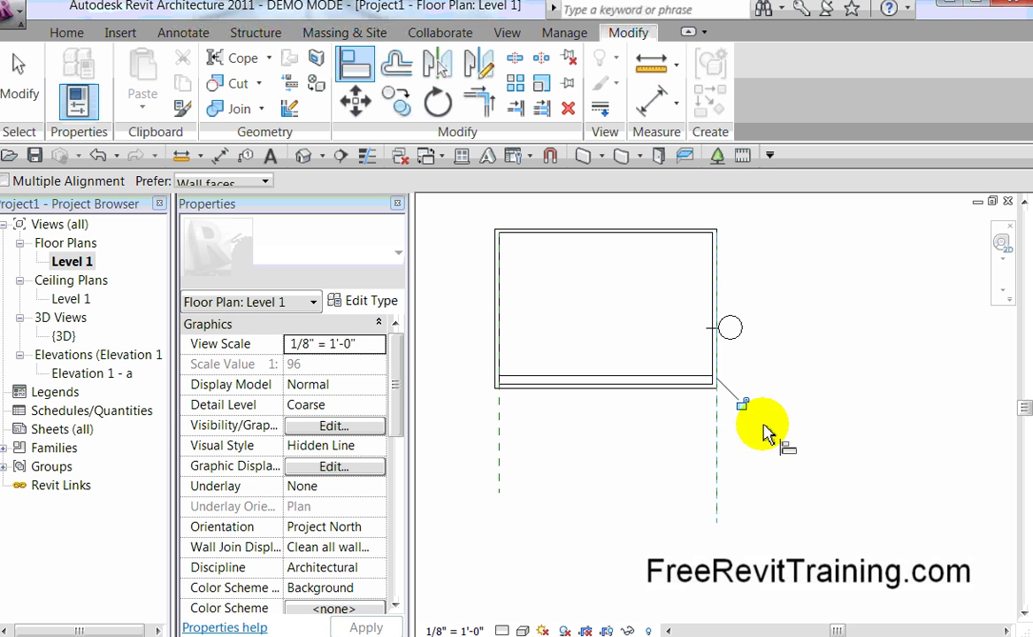
# - Align the left-hand reference plane to the outer face of the left wall and lock it
pyautogui.click(498, 334)
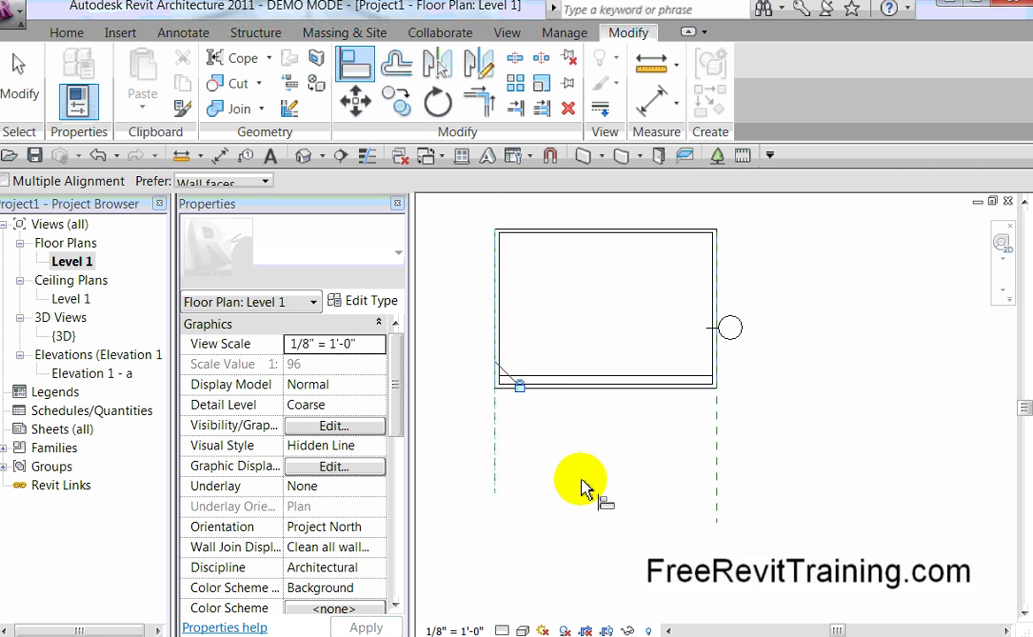
pyautogui.press('Escape')
pyautogui.press('Escape')
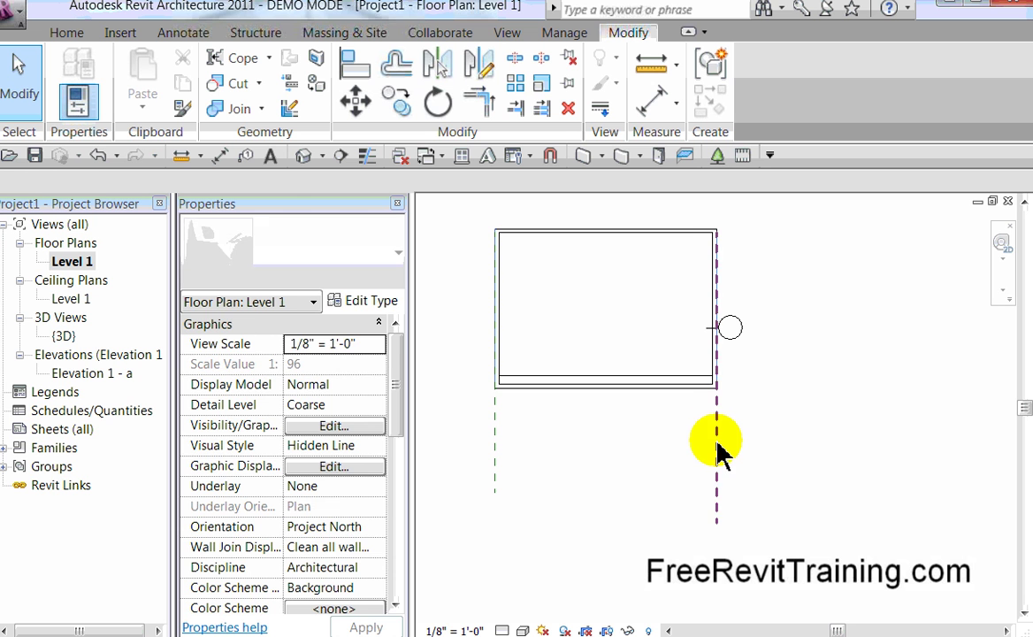
# - Check the right-hand reference plane's name and rename the left-hand reference plane to "l"
pyautogui.click(718, 451)
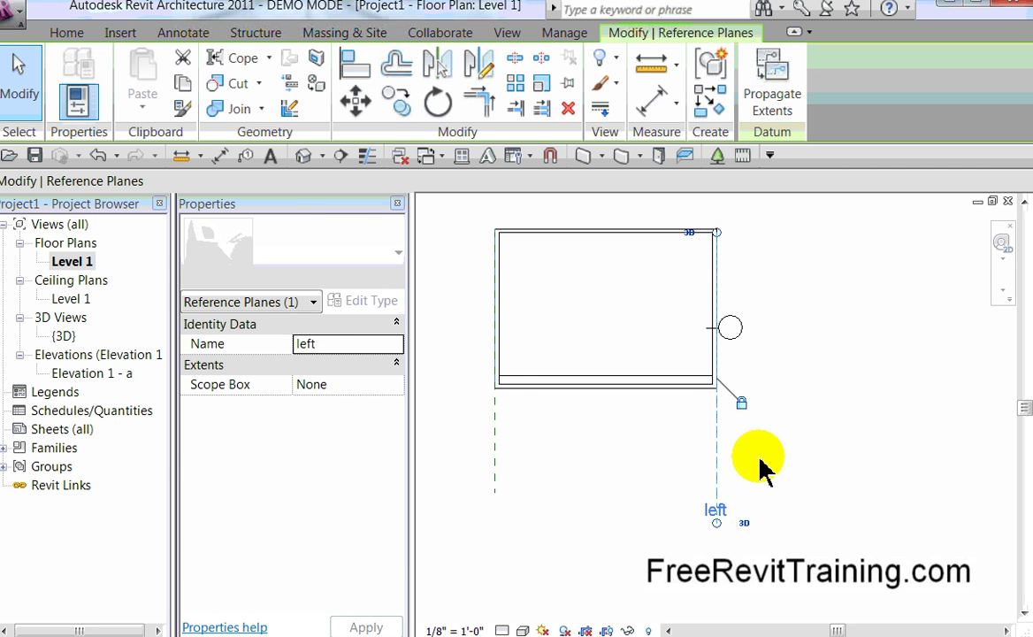
pyautogui.click(758, 466)
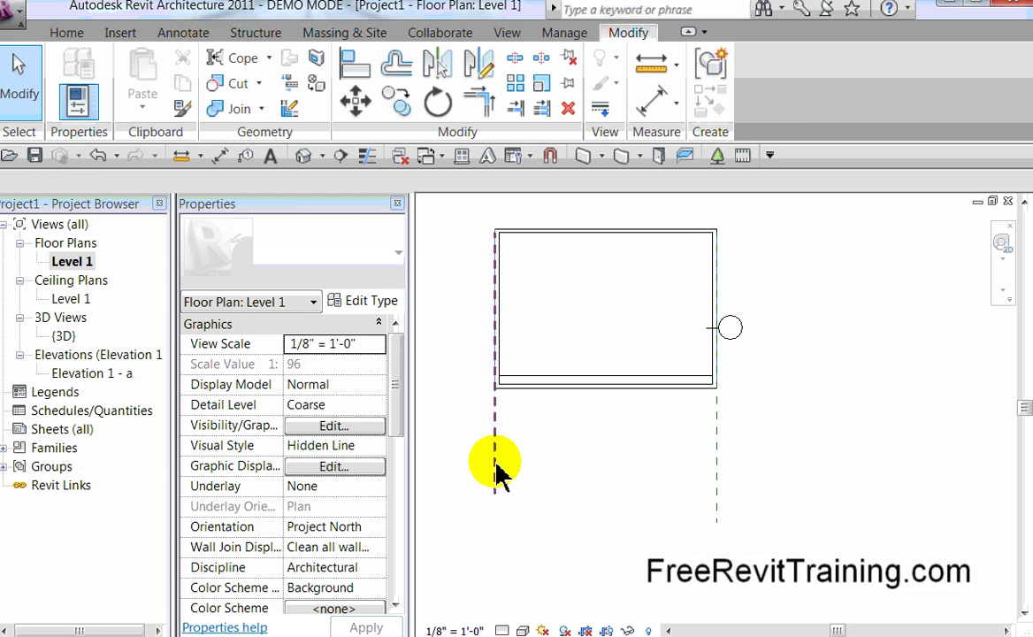
pyautogui.click(495, 471)
pyautogui.press('Escape')
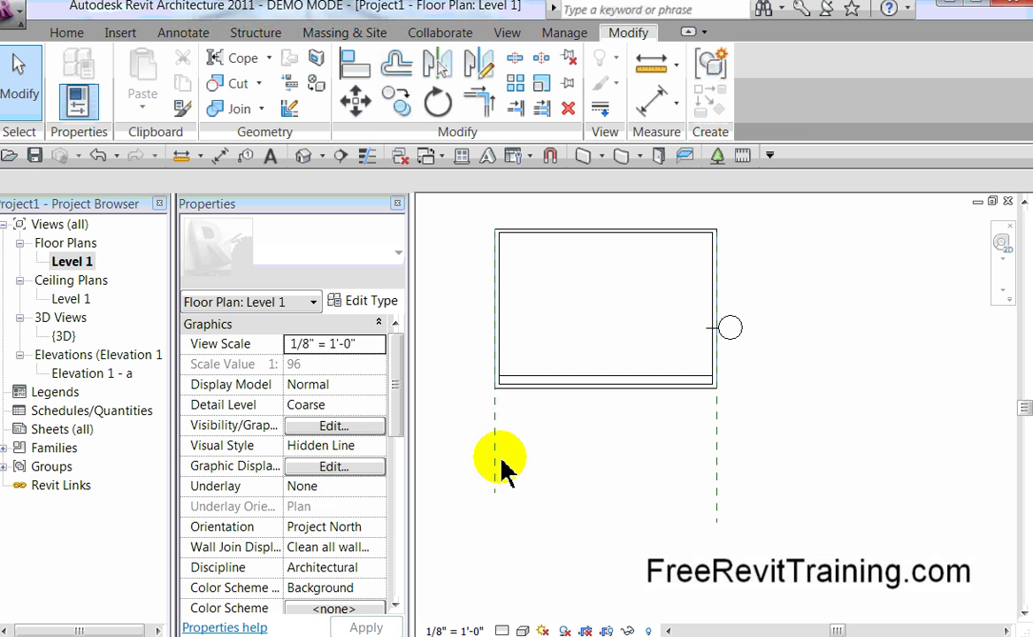
pyautogui.click(495, 469)
pyautogui.click(502, 478)
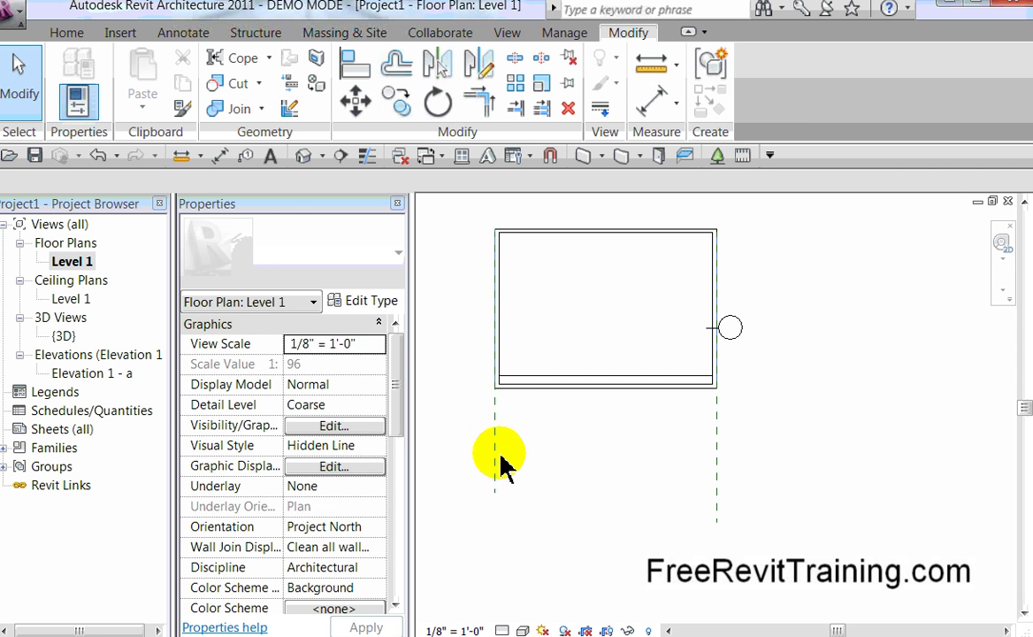
pyautogui.click(496, 456)
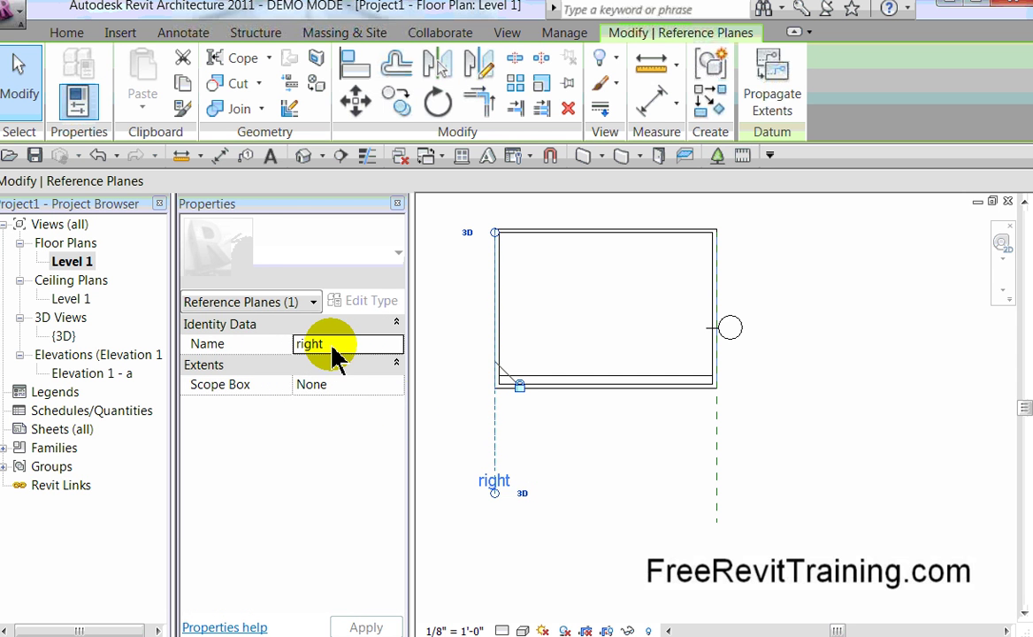
pyautogui.click(334, 345)
pyautogui.moveTo(334, 345); pyautogui.dragTo(245, 348)
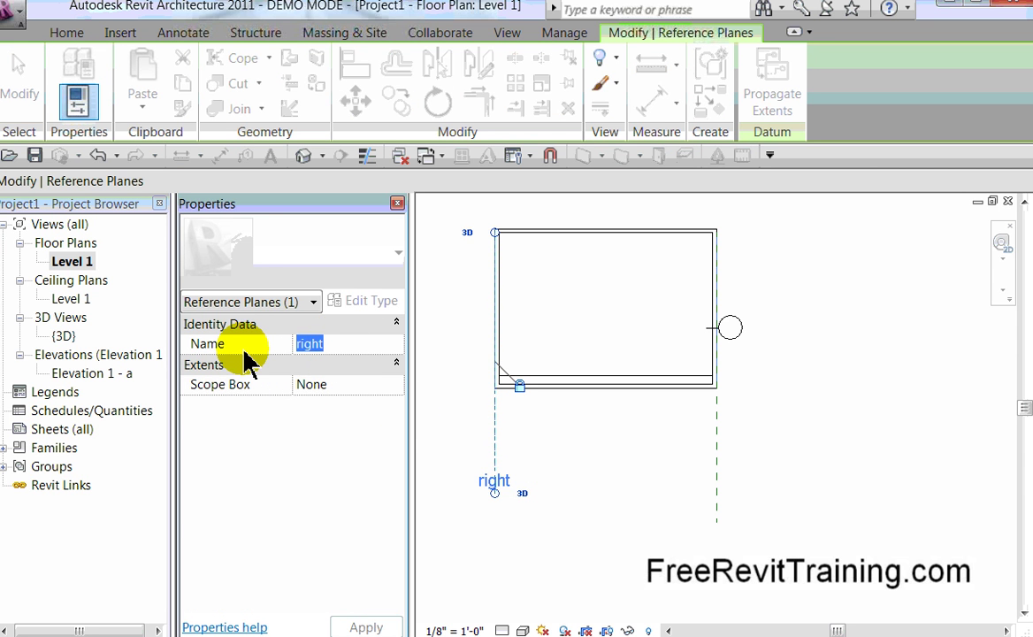
pyautogui.press('BackSpace')
pyautogui.click(613, 464)
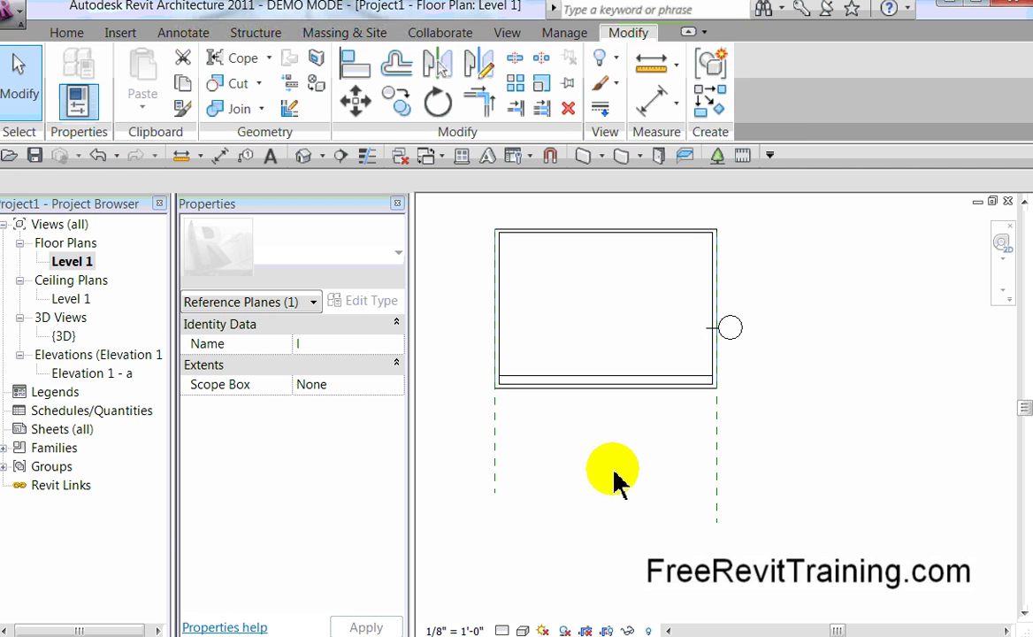
# - Rename the right-hand reference plane to "r"
pyautogui.click(719, 477)
pyautogui.click(315, 345)
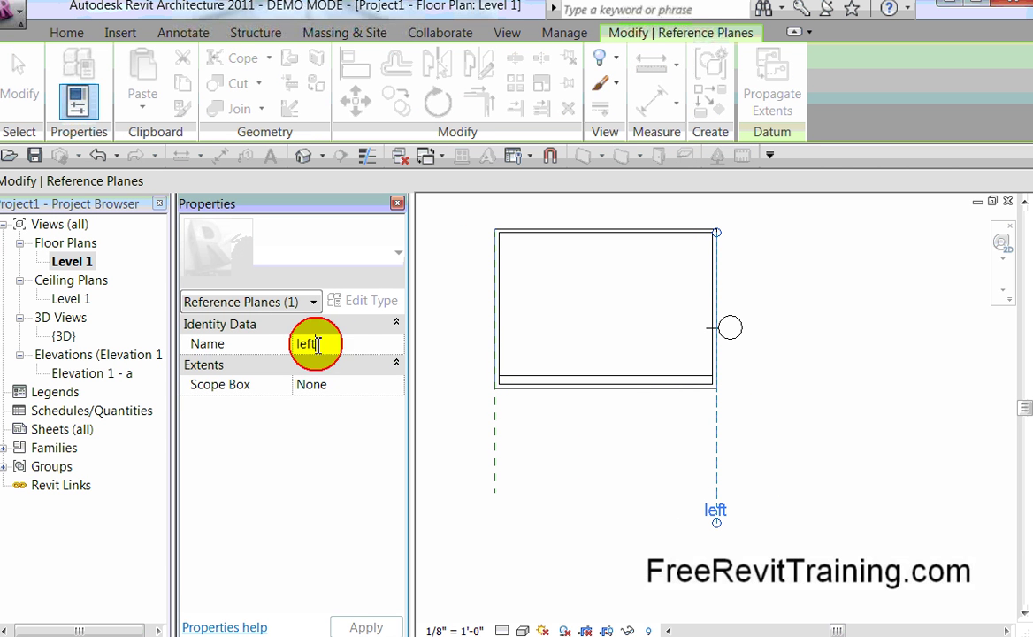
pyautogui.moveTo(316, 345); pyautogui.dragTo(272, 350)
pyautogui.write('r')
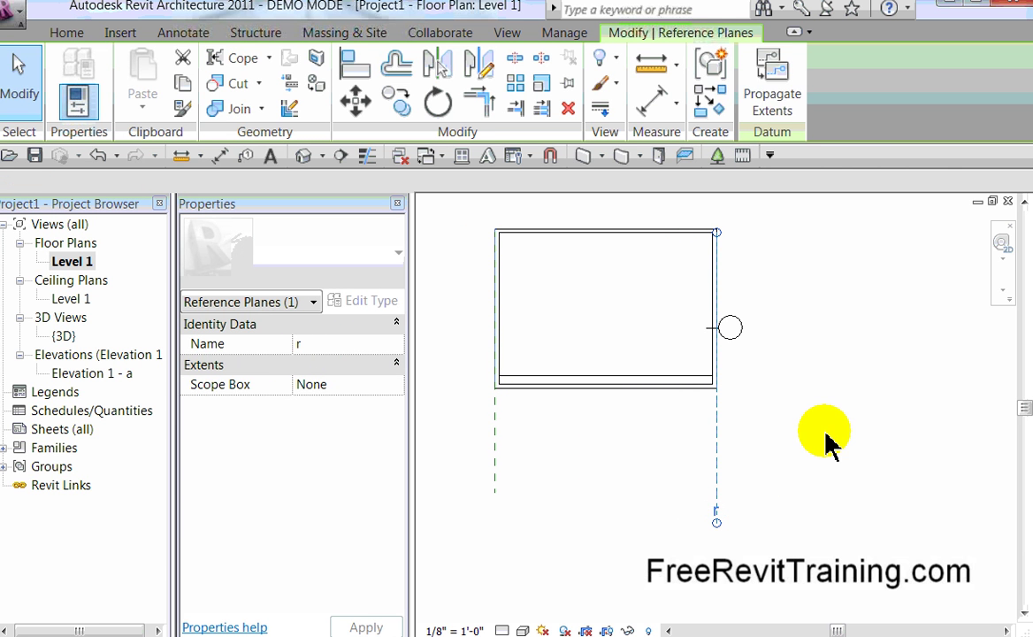
pyautogui.click(834, 495)
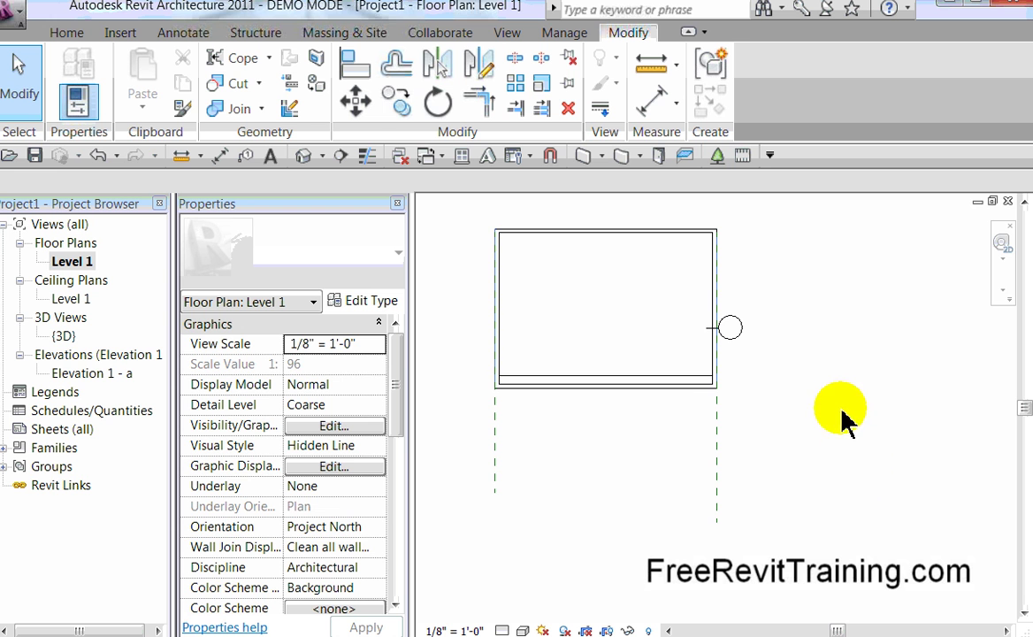
# - Check Elevation 1 - a, and in the Level 1 plan shorten its view depth to end inside the room
pyautogui.doubleClick(708, 329)
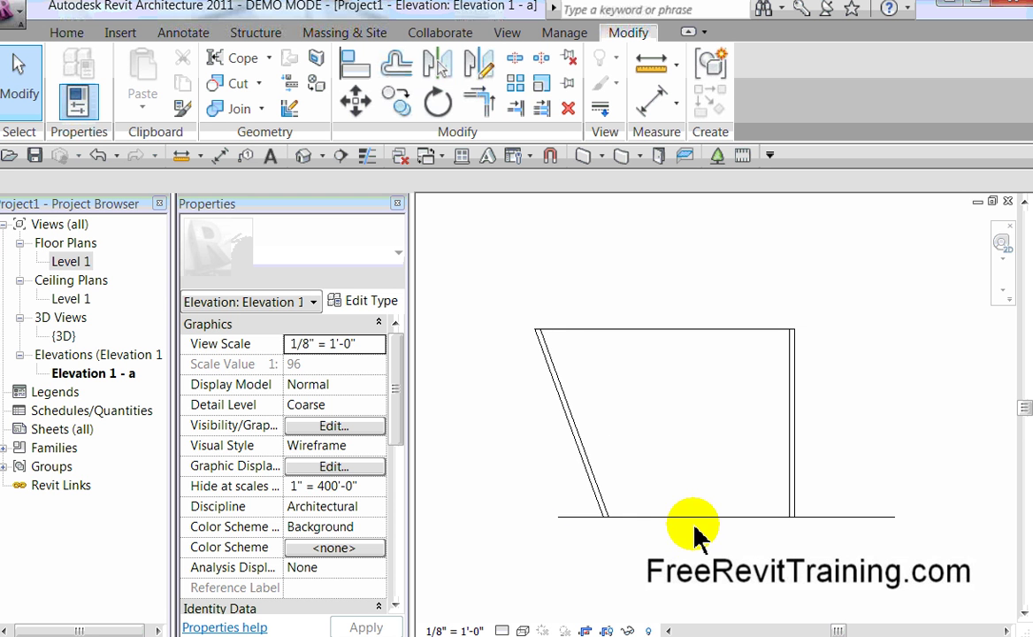
pyautogui.doubleClick(74, 264)
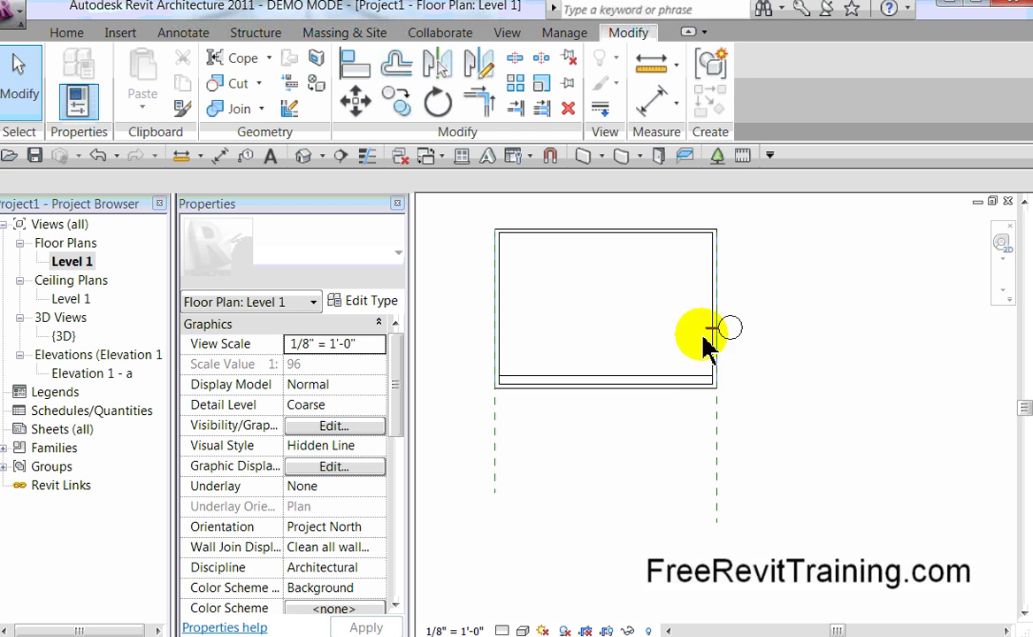
pyautogui.click(706, 341)
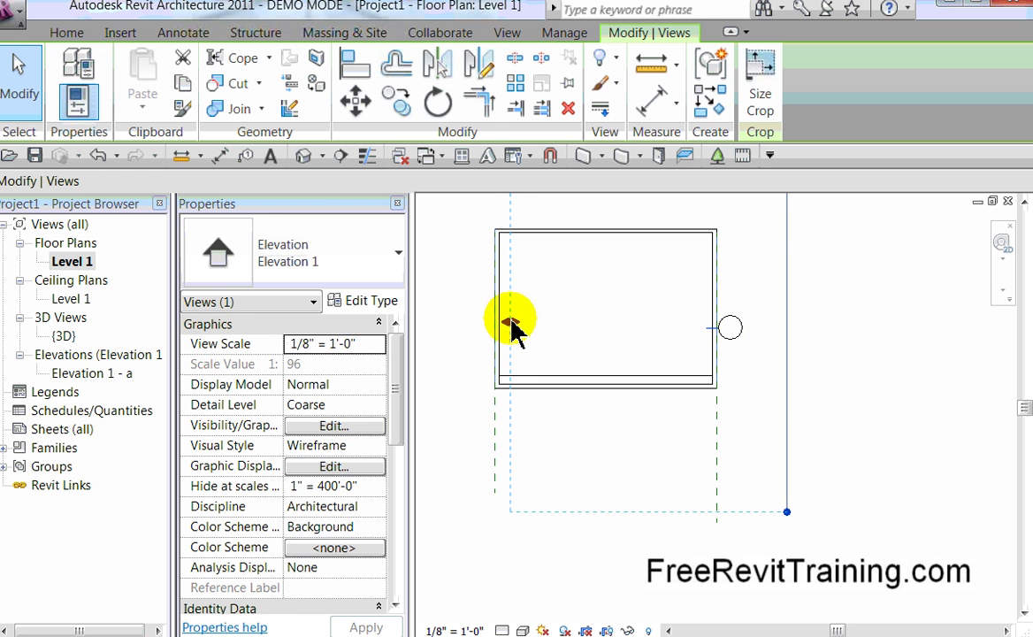
pyautogui.moveTo(510, 324); pyautogui.dragTo(594, 323)
pyautogui.click(866, 395)
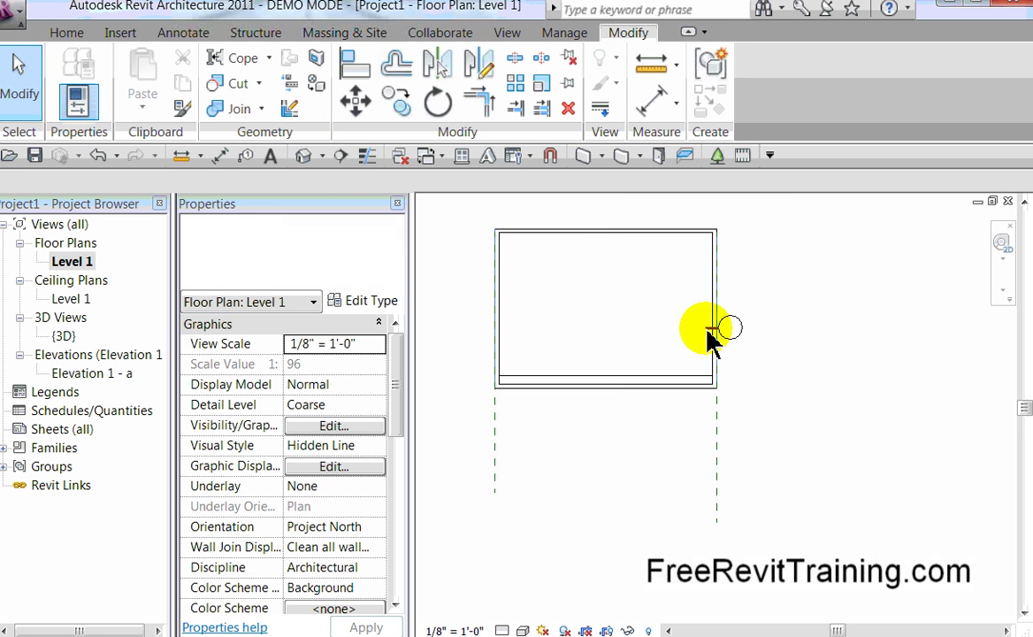
# - Open Elevation 1 - a and set its visual style to Hidden Line
pyautogui.doubleClick(712, 334)
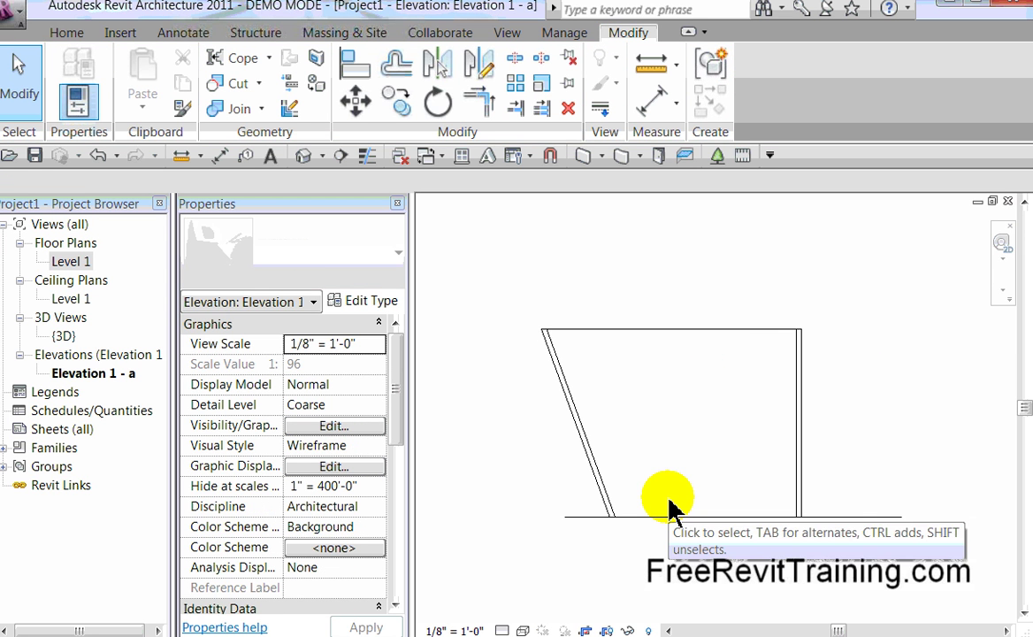
pyautogui.click(523, 630)
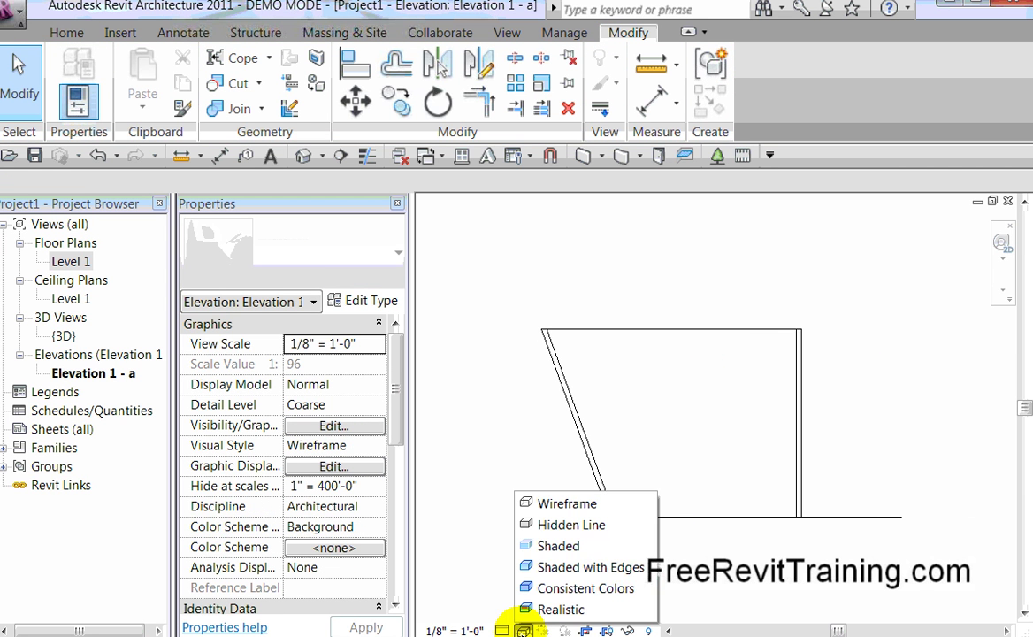
pyautogui.click(558, 525)
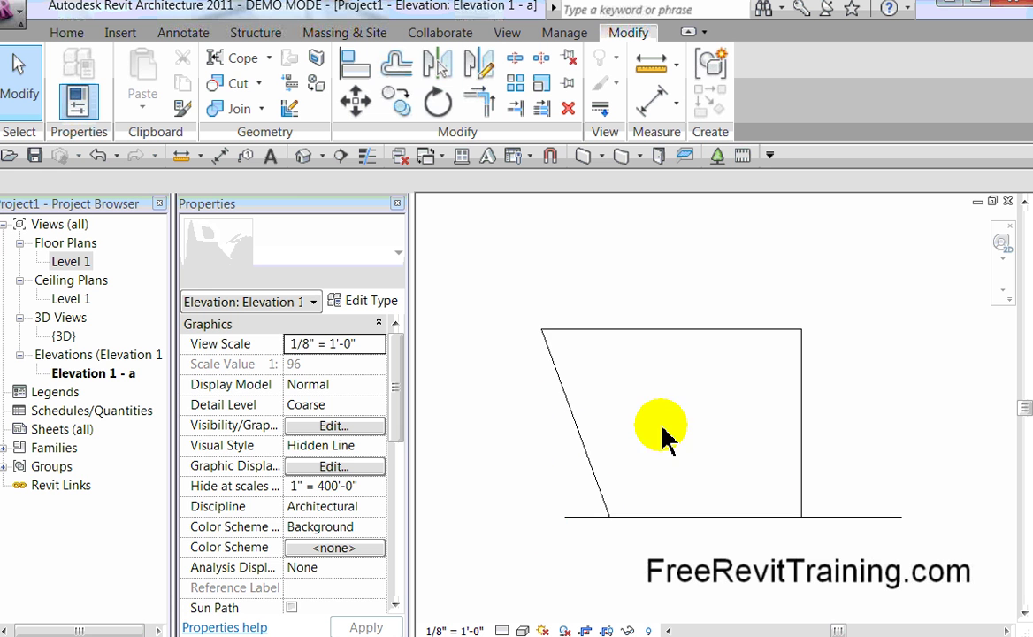
# - Check the right-hand reference plane's name in the Level 1 floor plan and return to Elevation 1 - a
pyautogui.doubleClick(77, 264)
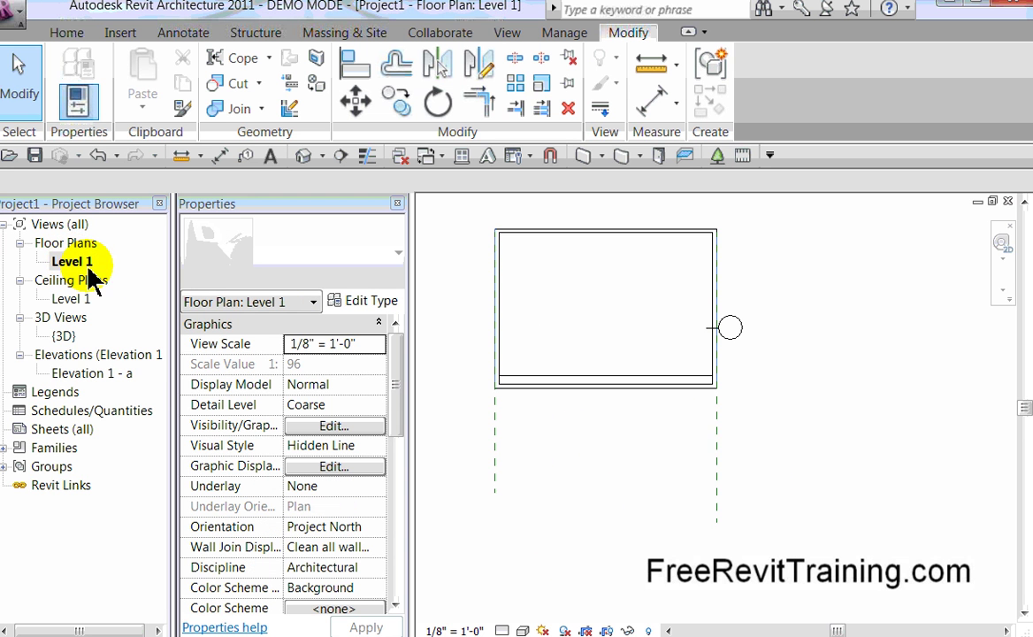
pyautogui.click(719, 454)
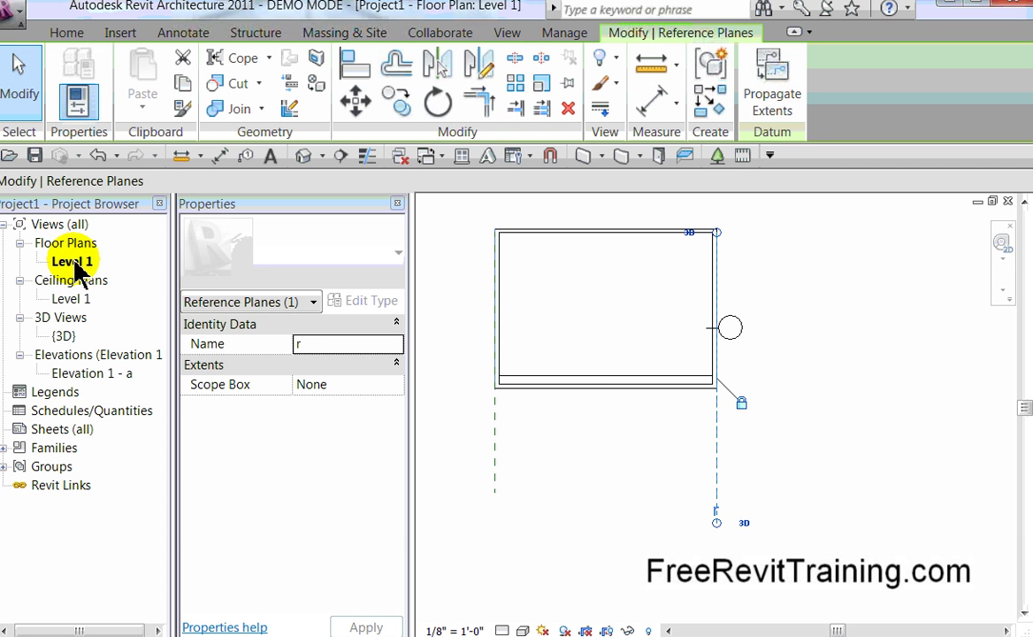
pyautogui.doubleClick(714, 339)
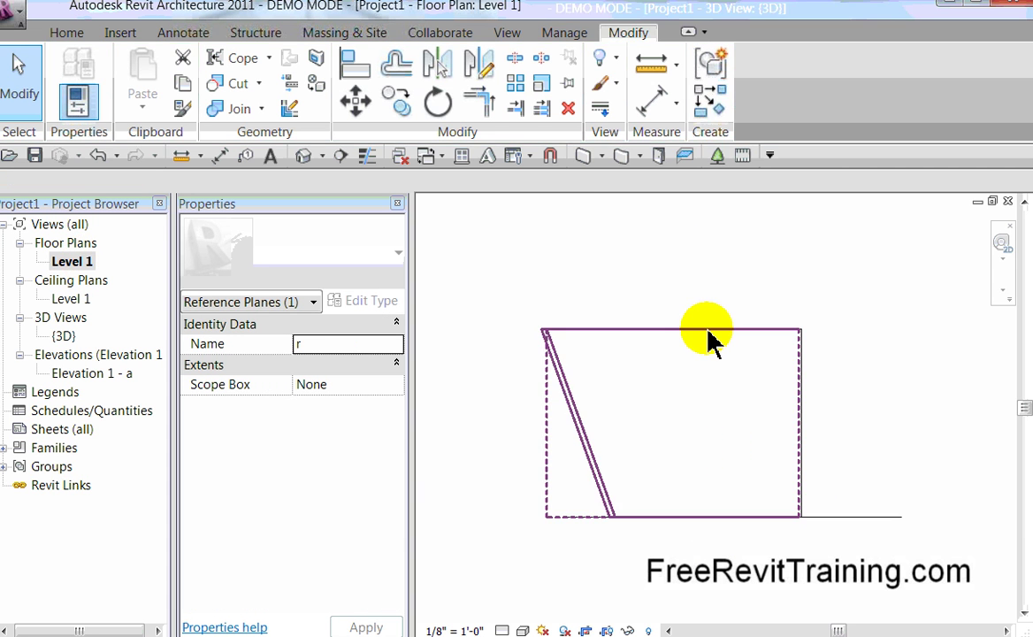
# - Set the work plane of Elevation 1 - a to Reference Plane : r
pyautogui.click(69, 32)
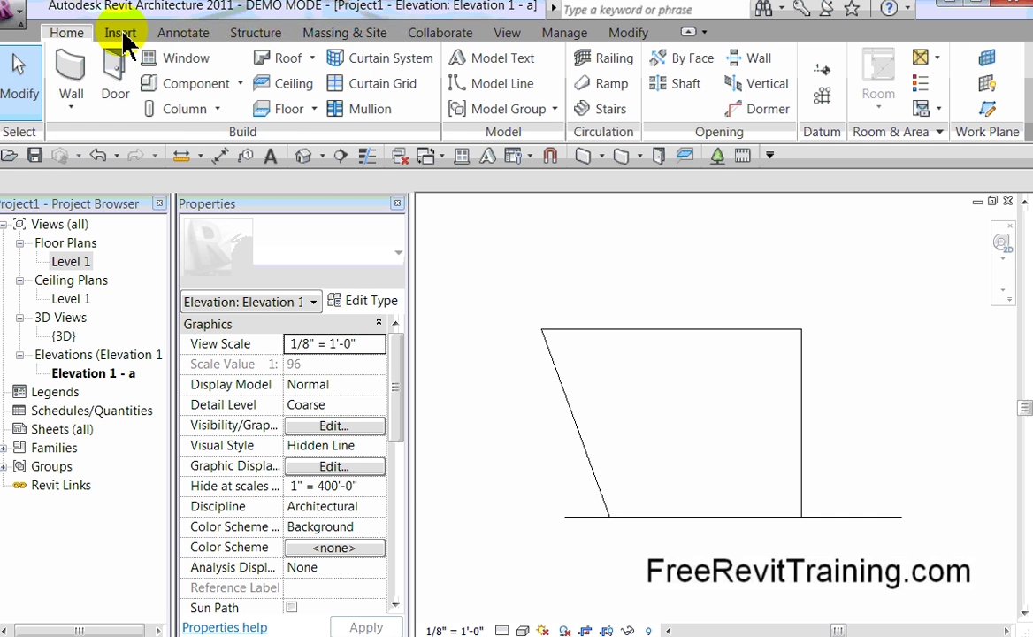
pyautogui.click(987, 60)
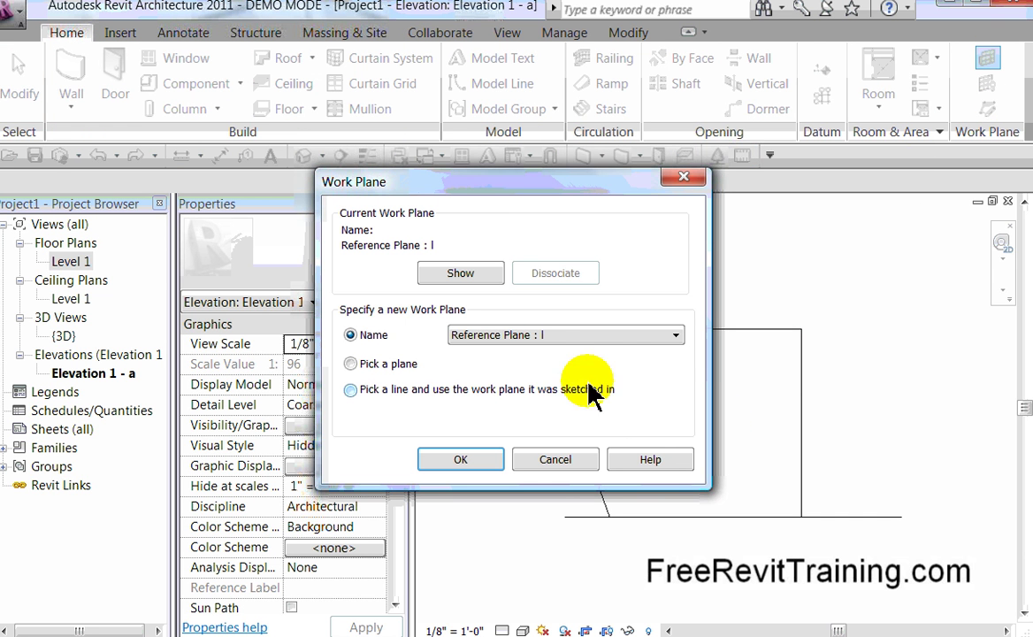
pyautogui.click(675, 336)
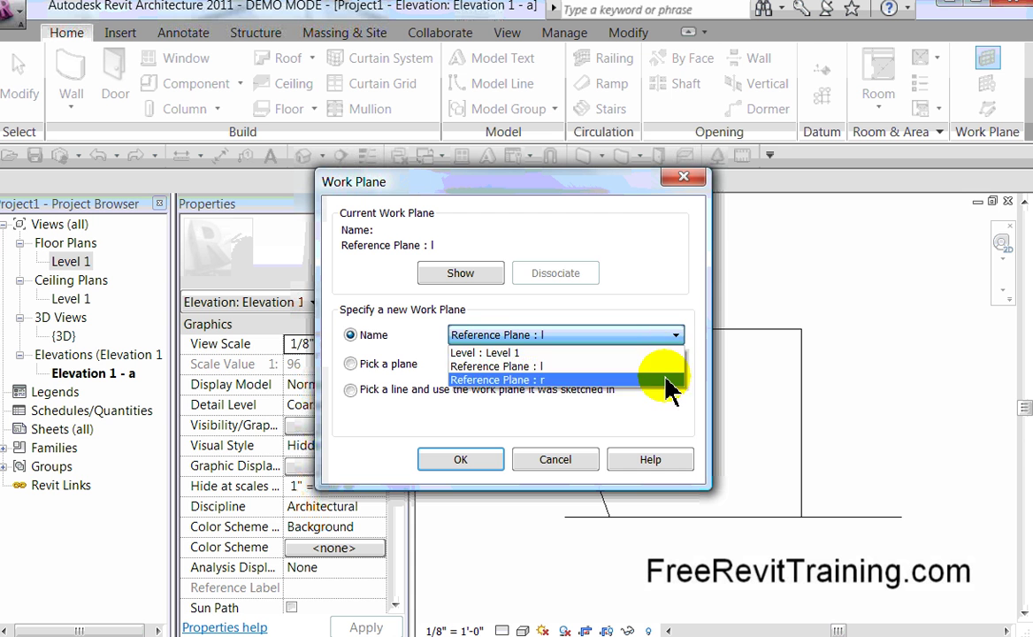
pyautogui.click(673, 379)
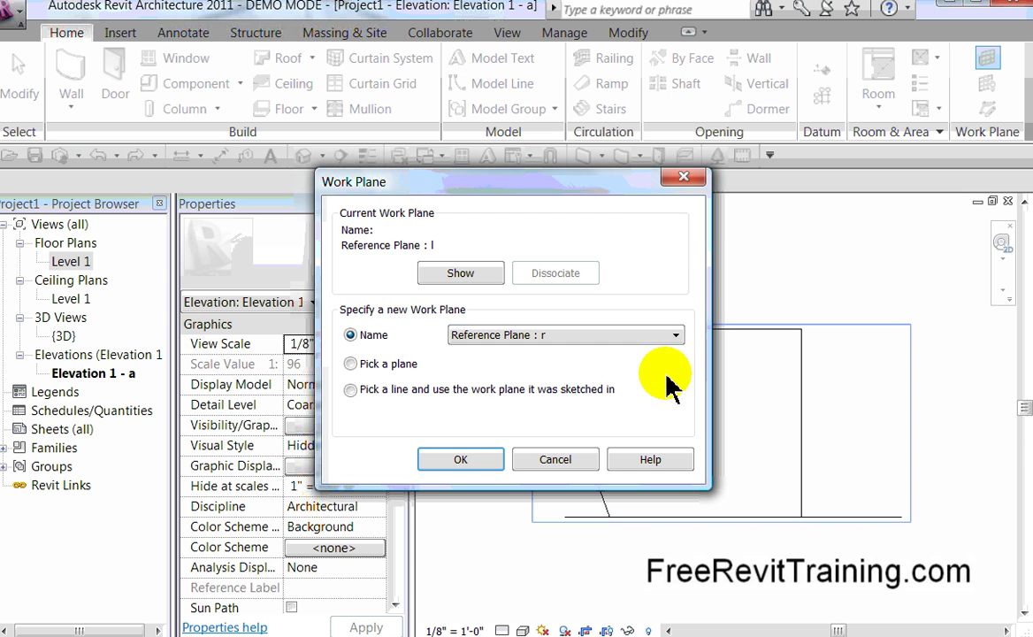
pyautogui.click(461, 461)
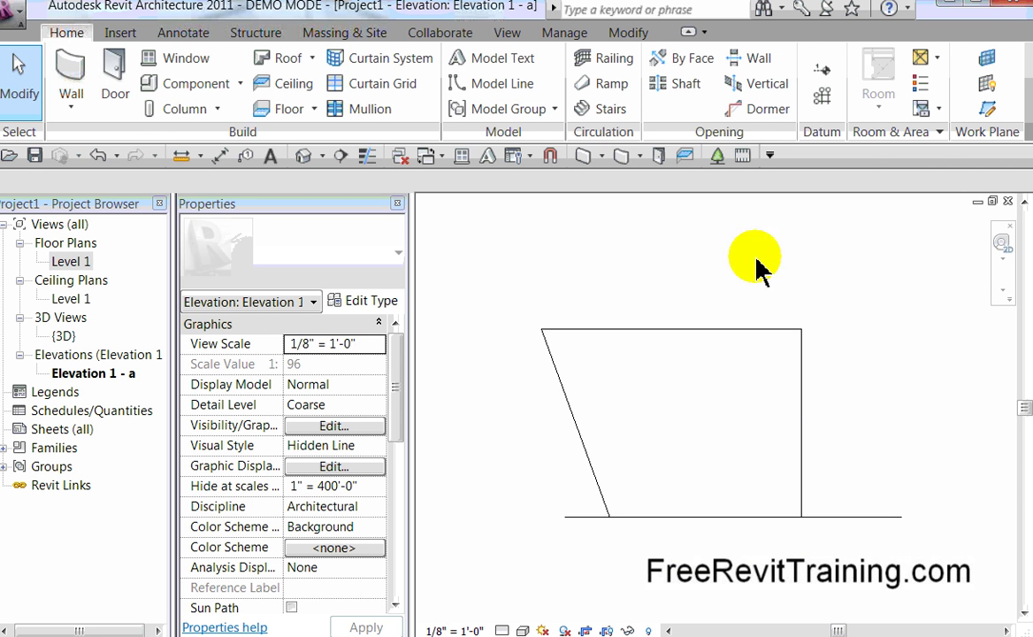
# - Draw a model line about 34'-6" long, rising at about 17° from the slanted wall's base corner past the vertical wall edge
pyautogui.click(502, 87)
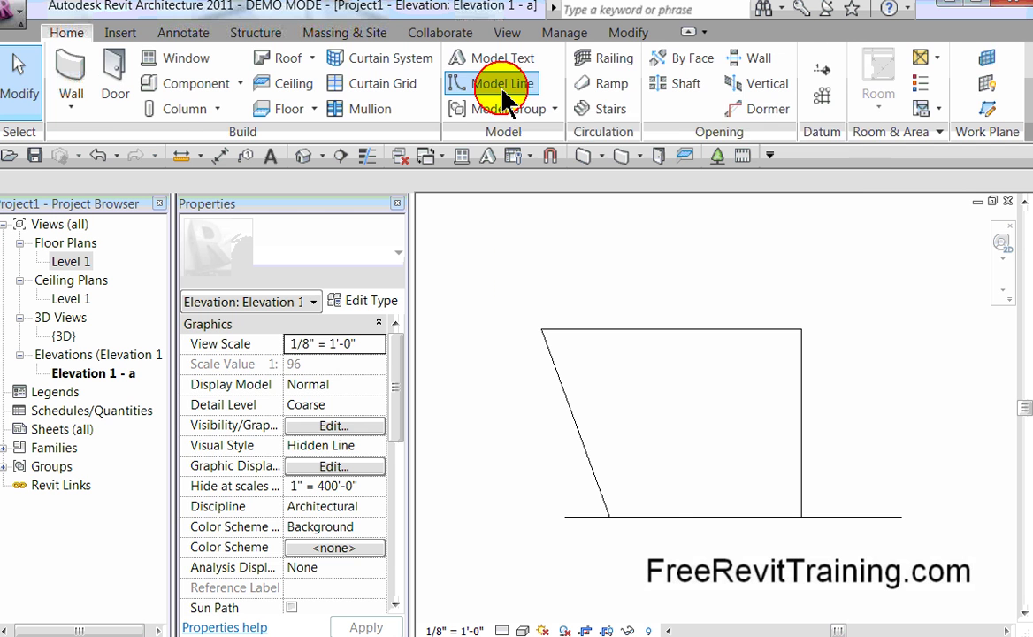
pyautogui.click(609, 514)
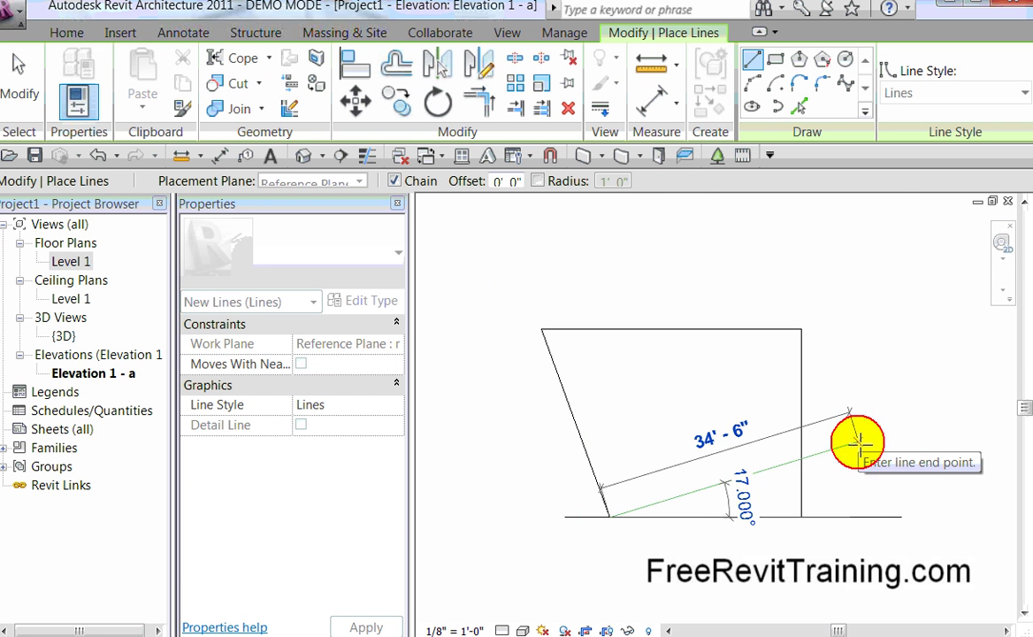
pyautogui.click(856, 441)
pyautogui.press('Escape')
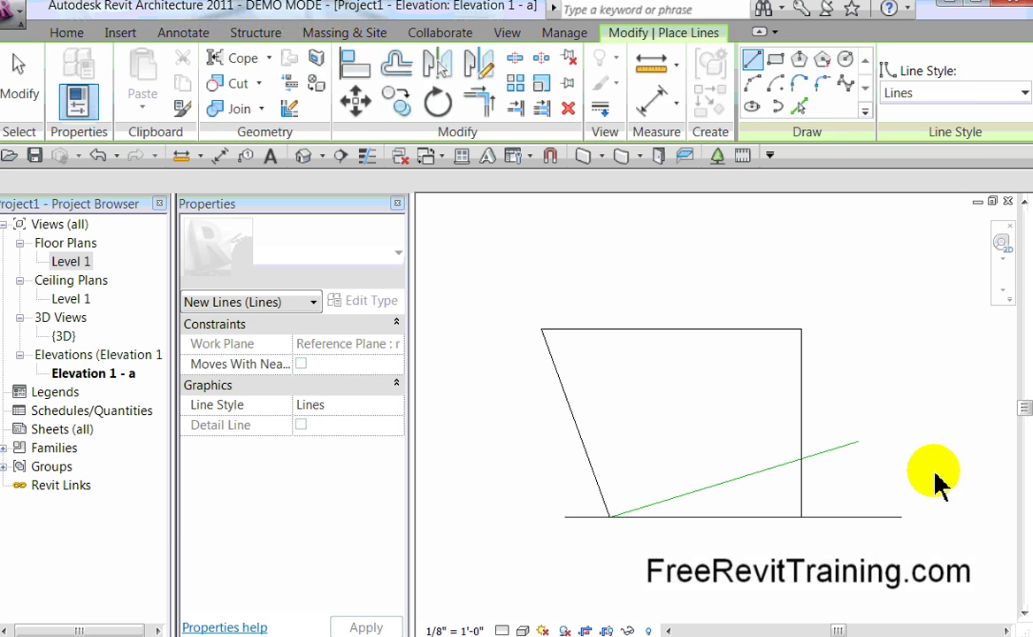
pyautogui.press('Escape')
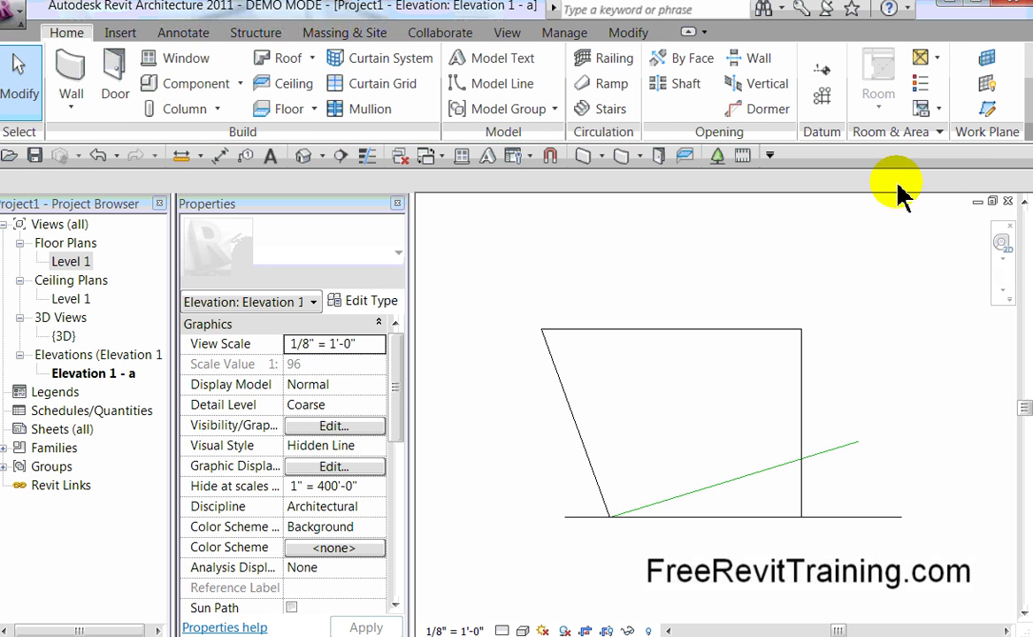
# - Add an angular dimension between the sloped model line and the horizontal base line, just outside the vertical wall edge
pyautogui.click(220, 156)
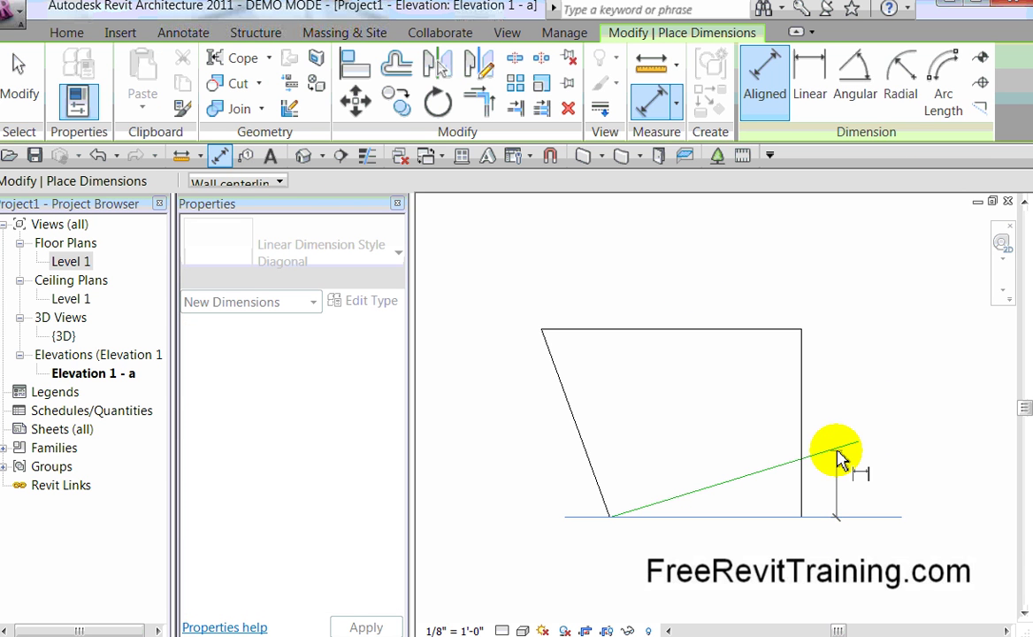
pyautogui.click(856, 82)
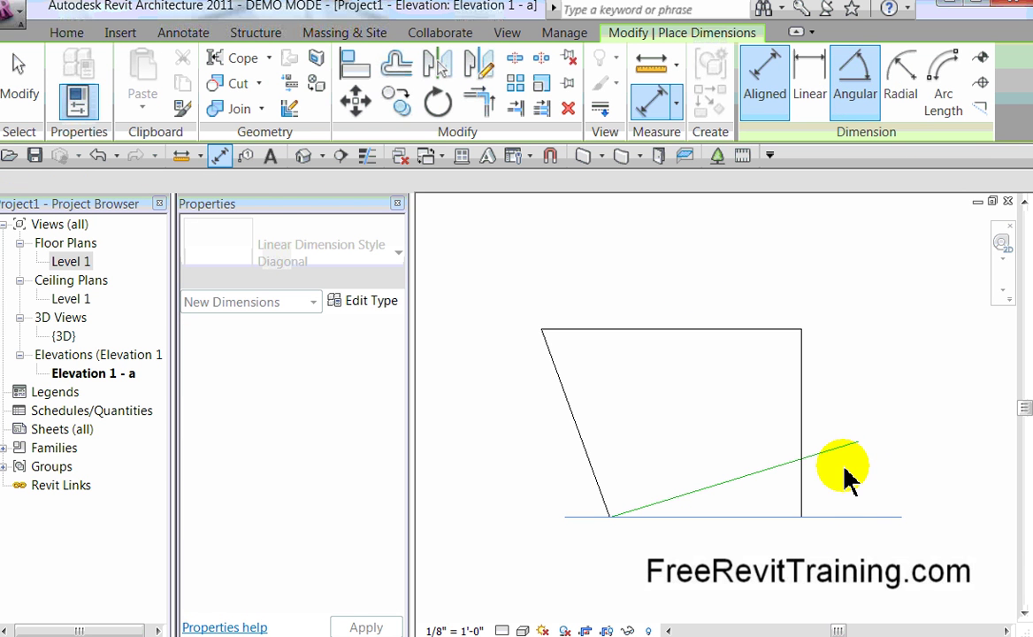
pyautogui.click(838, 453)
pyautogui.click(858, 513)
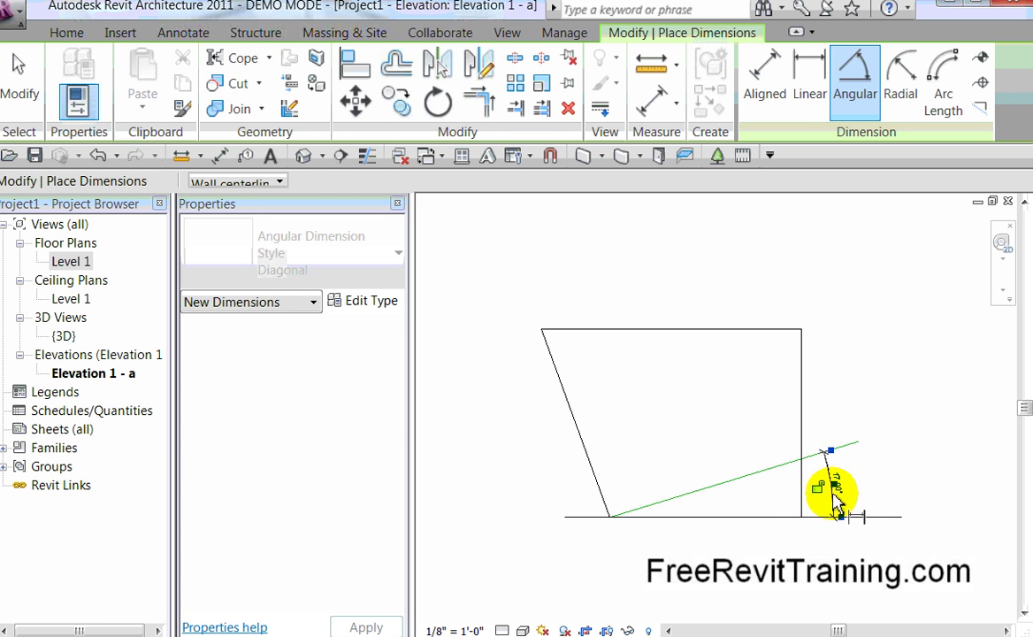
pyautogui.click(887, 514)
pyautogui.press('Escape')
pyautogui.press('Escape')
# - Set the sloped model line's angle to the base line to 9.5°
pyautogui.click(760, 487)
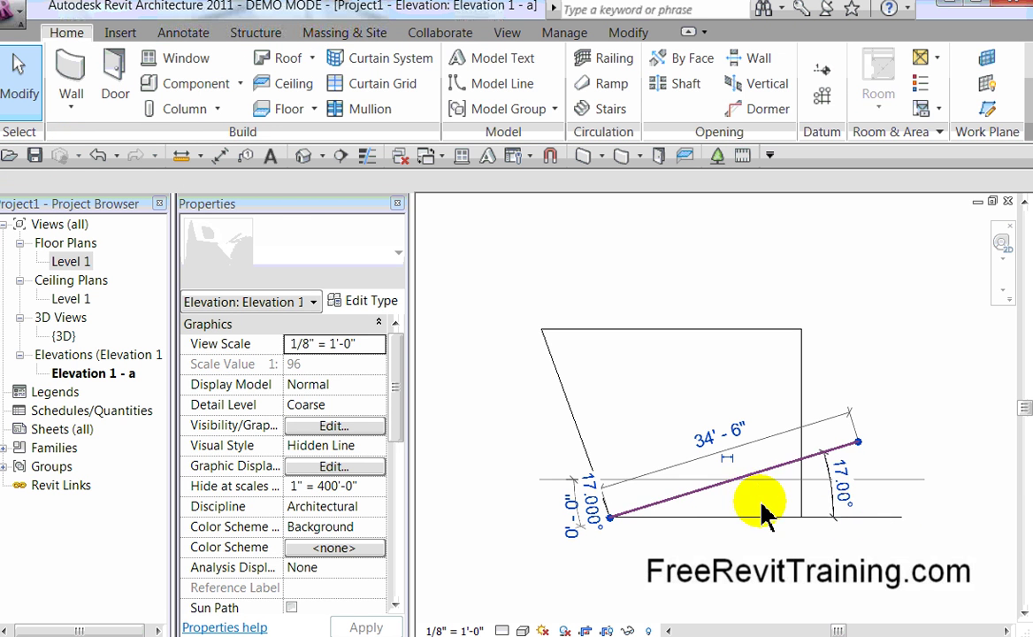
pyautogui.click(836, 475)
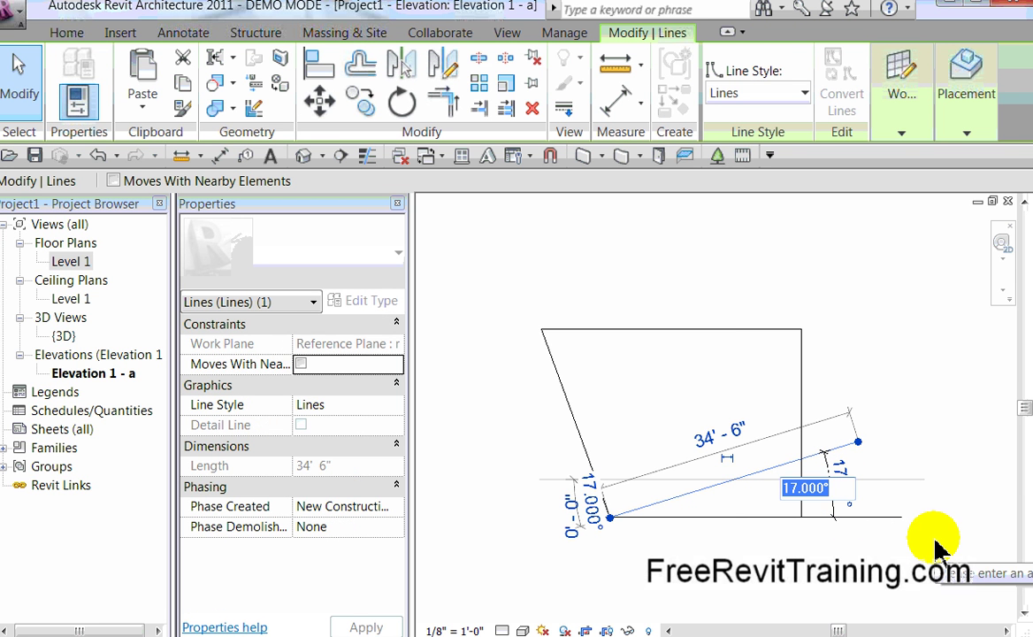
pyautogui.write('9')
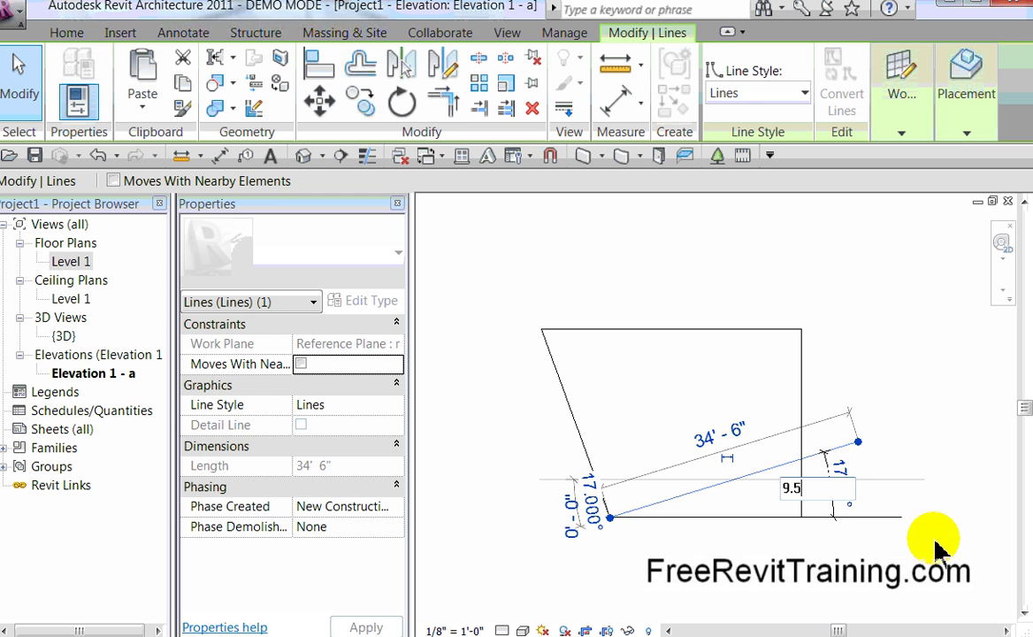
pyautogui.write('.5')
pyautogui.press('Return')
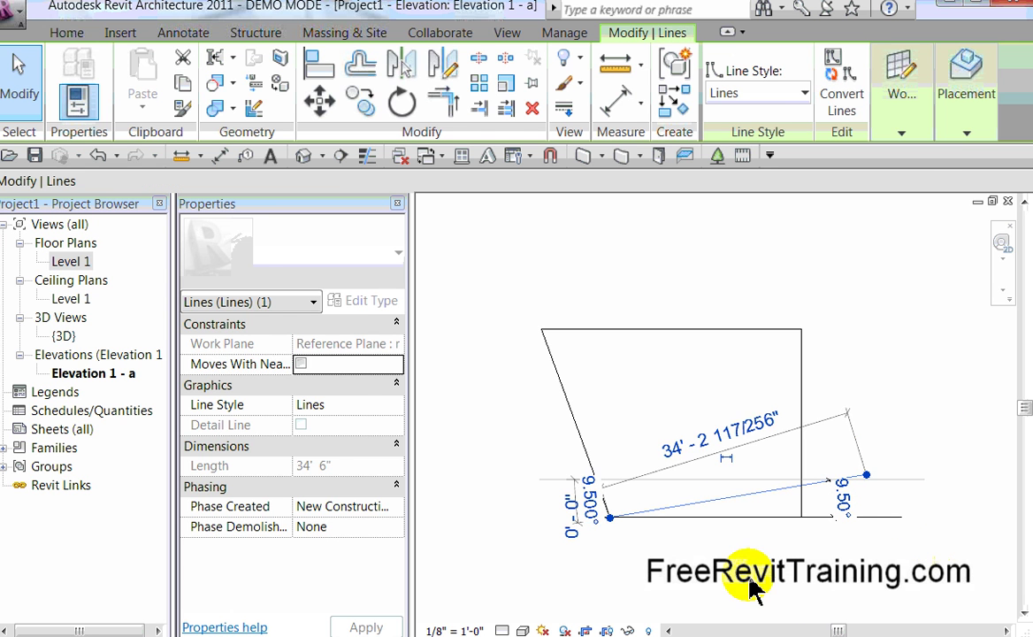
pyautogui.click(734, 583)
# - Offset the sloped model line upward as three parallel copies spaced 1'-0" apart
pyautogui.scroll(3, 714, 566)
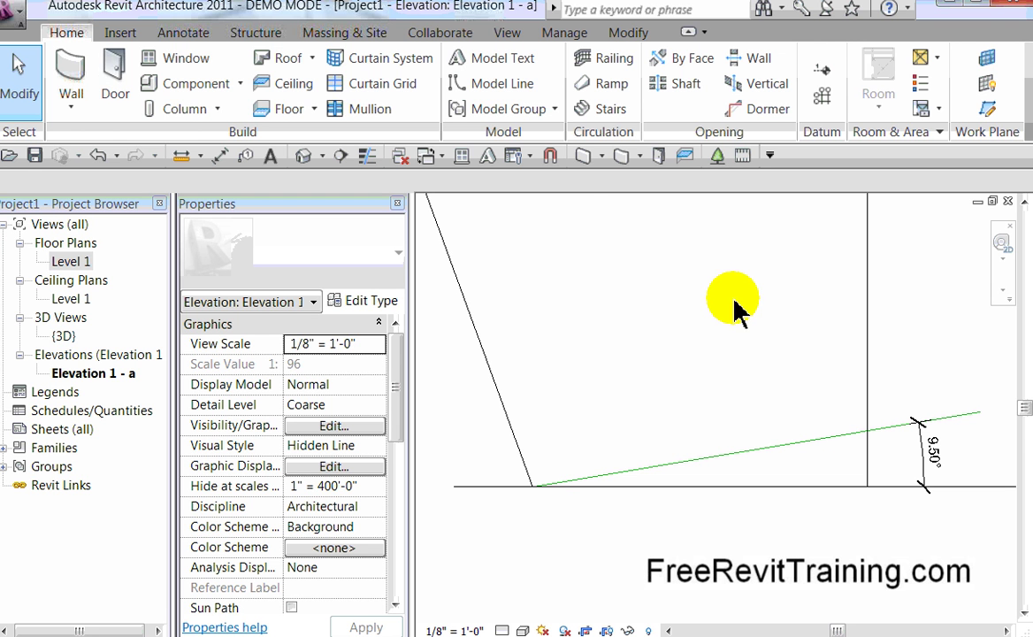
pyautogui.click(628, 33)
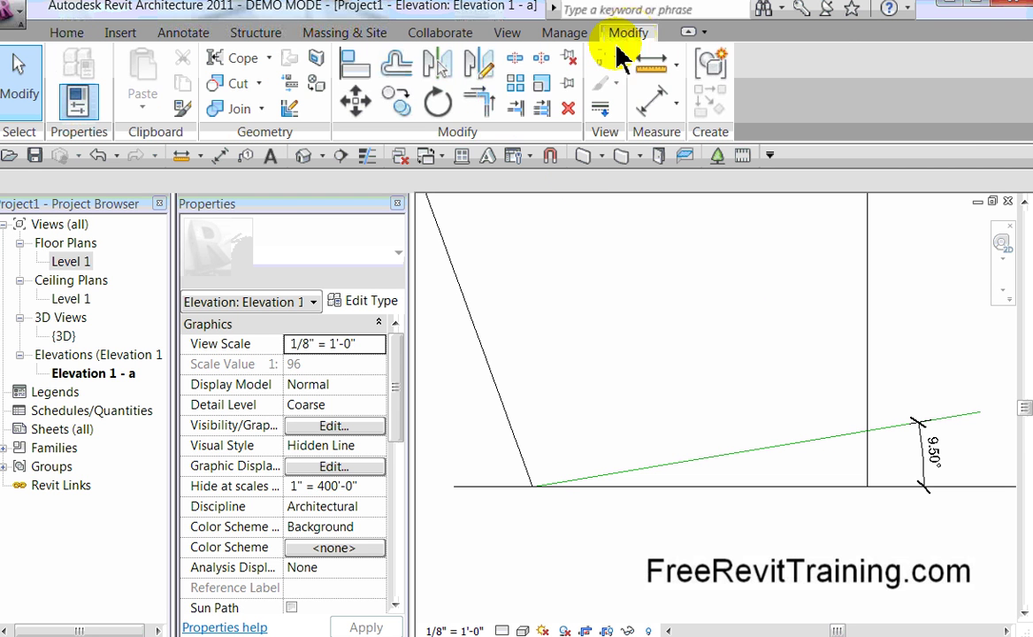
pyautogui.click(394, 67)
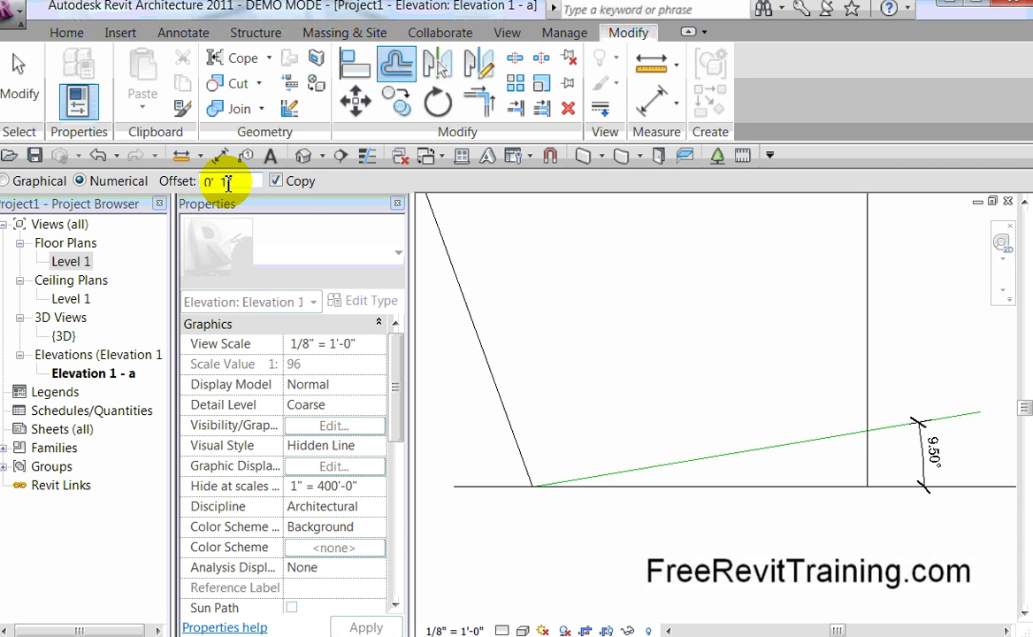
pyautogui.moveTo(228, 183); pyautogui.dragTo(158, 190)
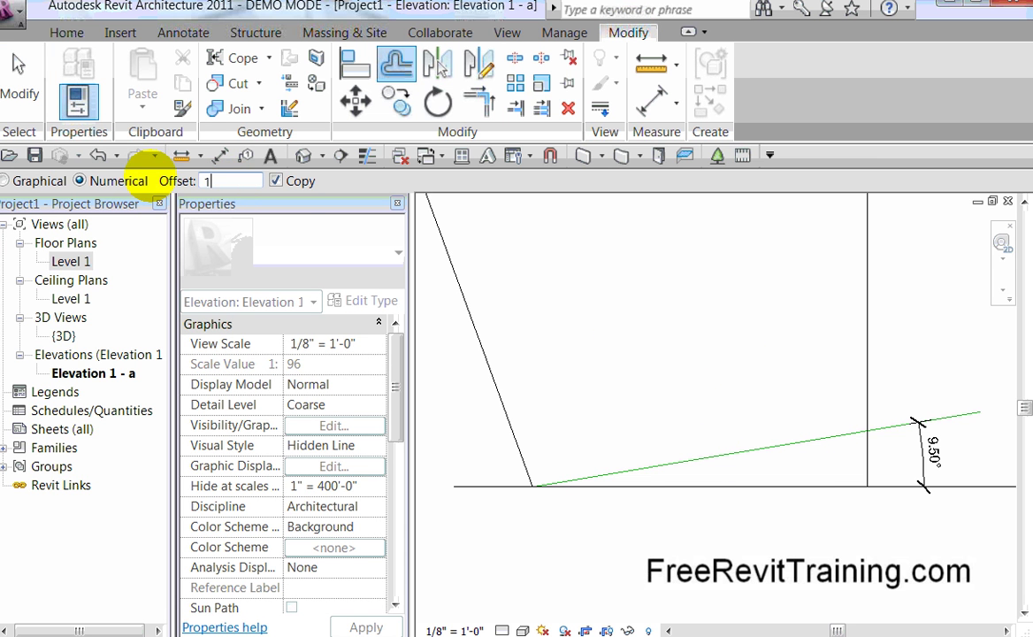
pyautogui.click(727, 459)
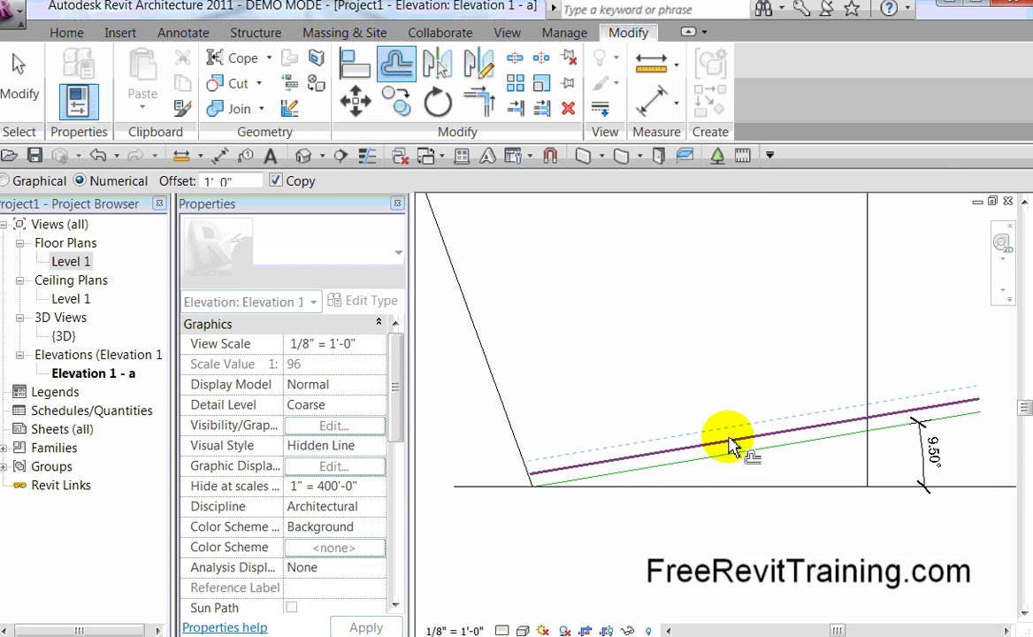
pyautogui.click(731, 445)
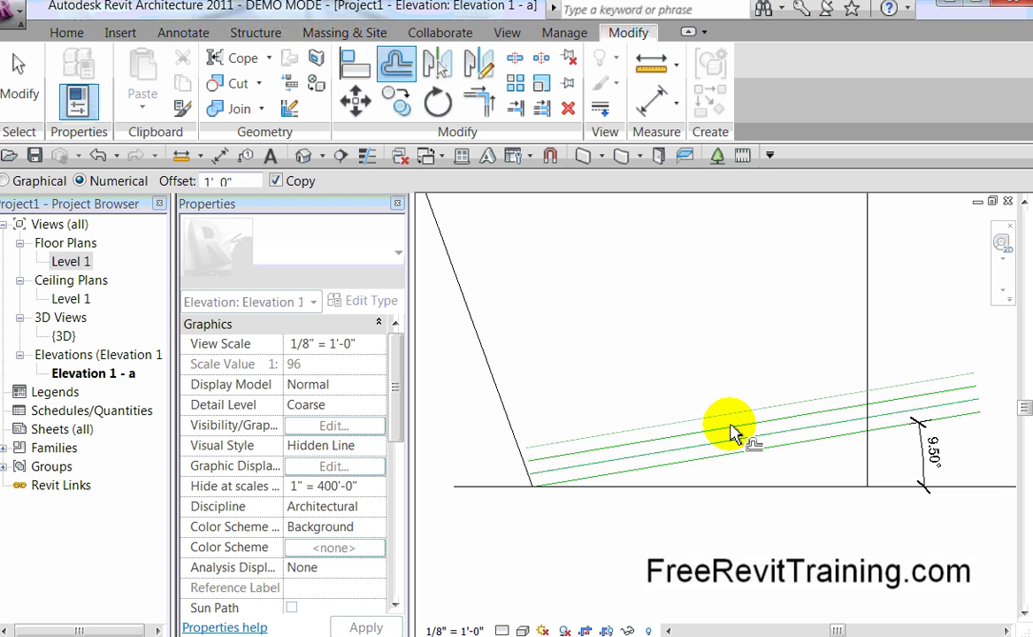
pyautogui.press('Escape')
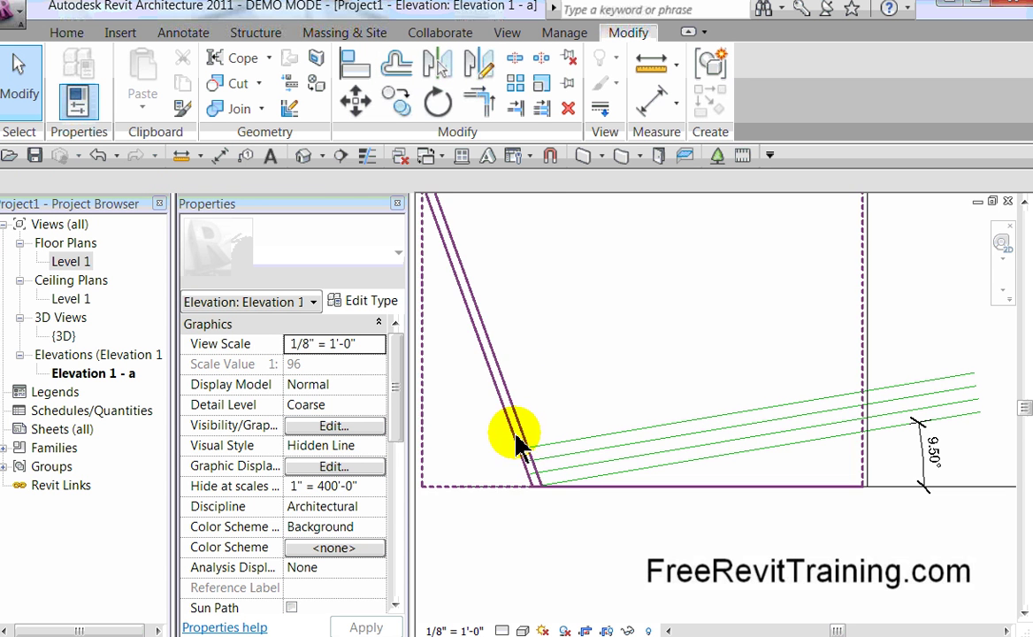
# - Extend the lower ends of the sloped model lines to the slanted wall edge with Trim/Extend Multiple Elements
pyautogui.click(541, 107)
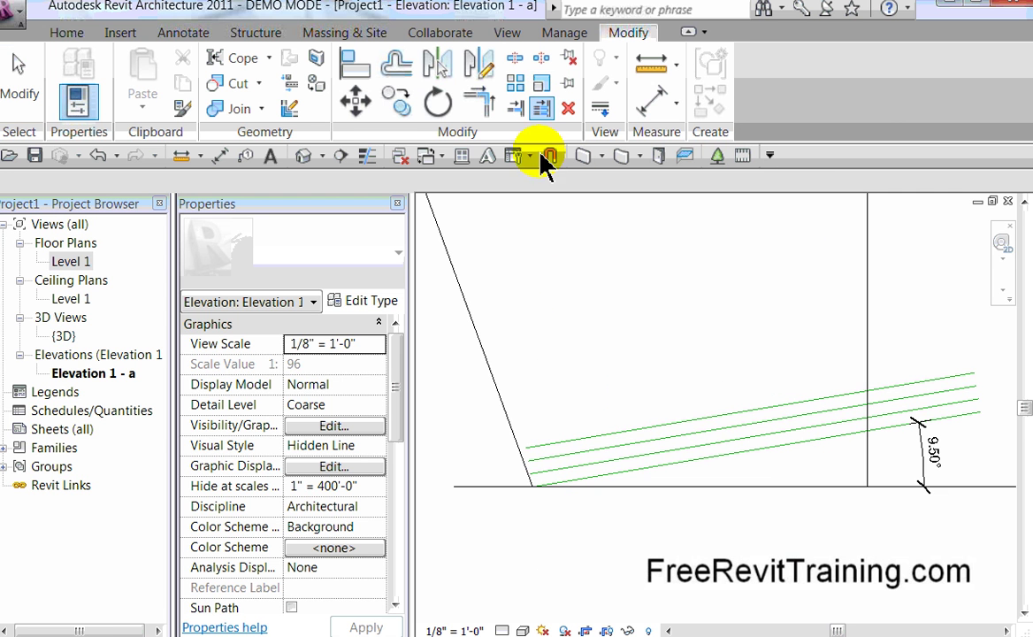
pyautogui.click(511, 415)
pyautogui.click(540, 445)
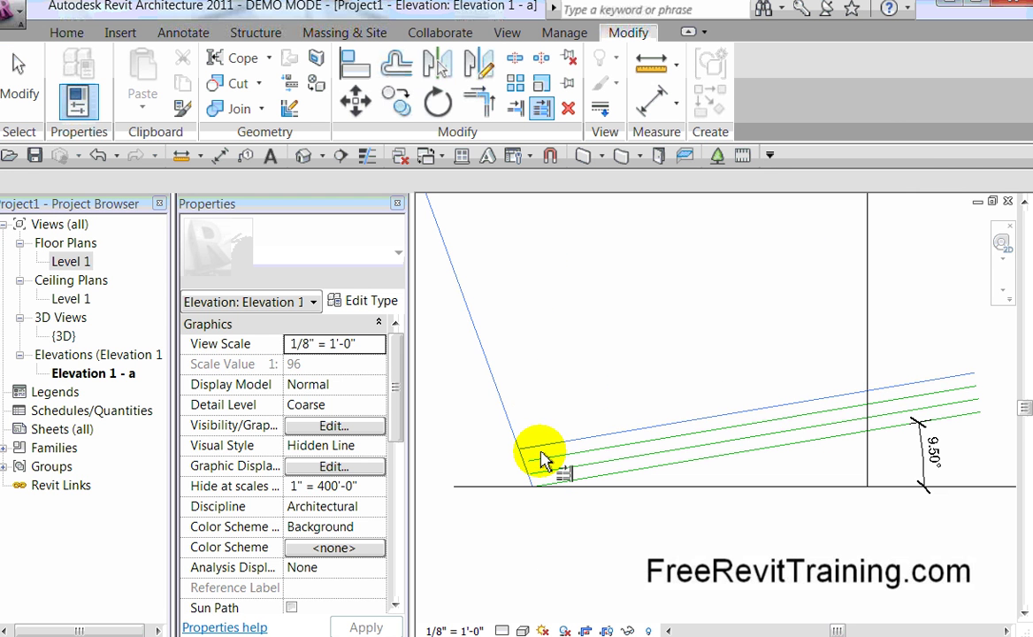
pyautogui.click(557, 482)
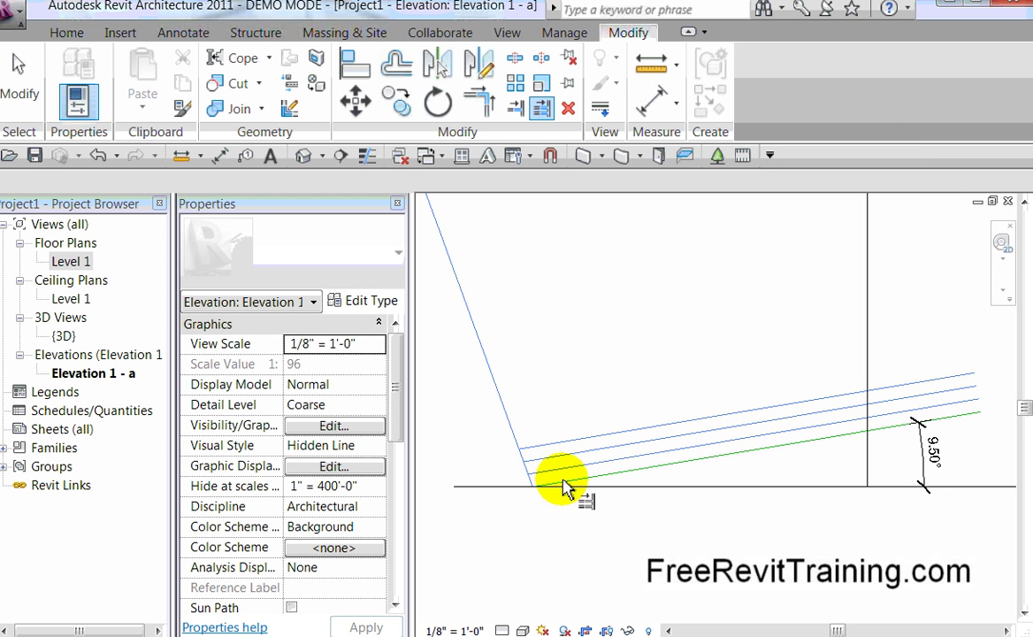
pyautogui.click(565, 491)
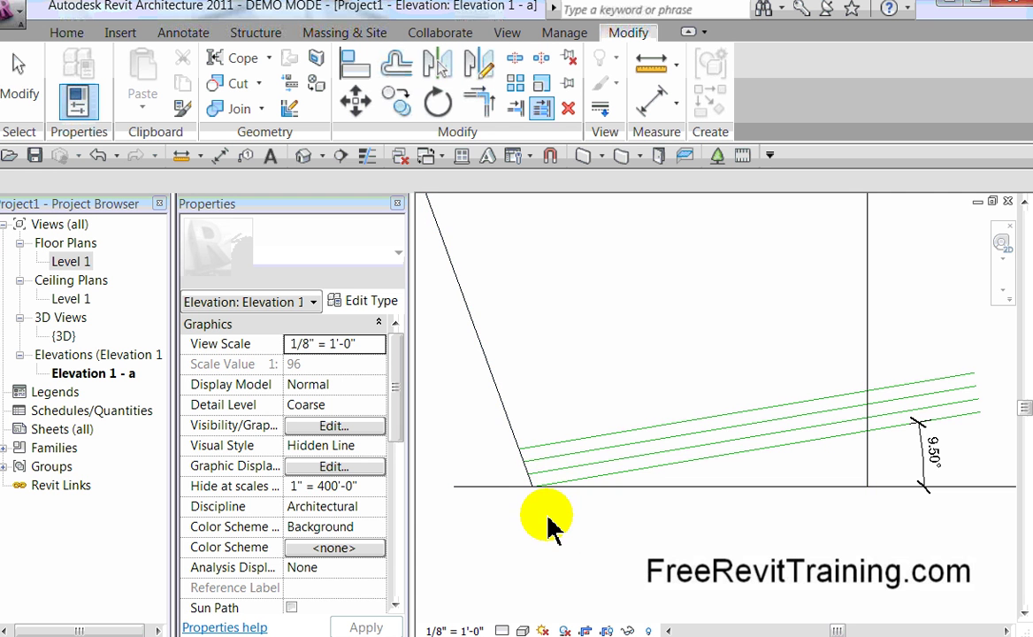
pyautogui.press('Escape')
# - Trim the upper ends of all four sloped model lines to the vertical wall edge
pyautogui.scroll(4, 541, 491)
pyautogui.scroll(-5, 517, 502)
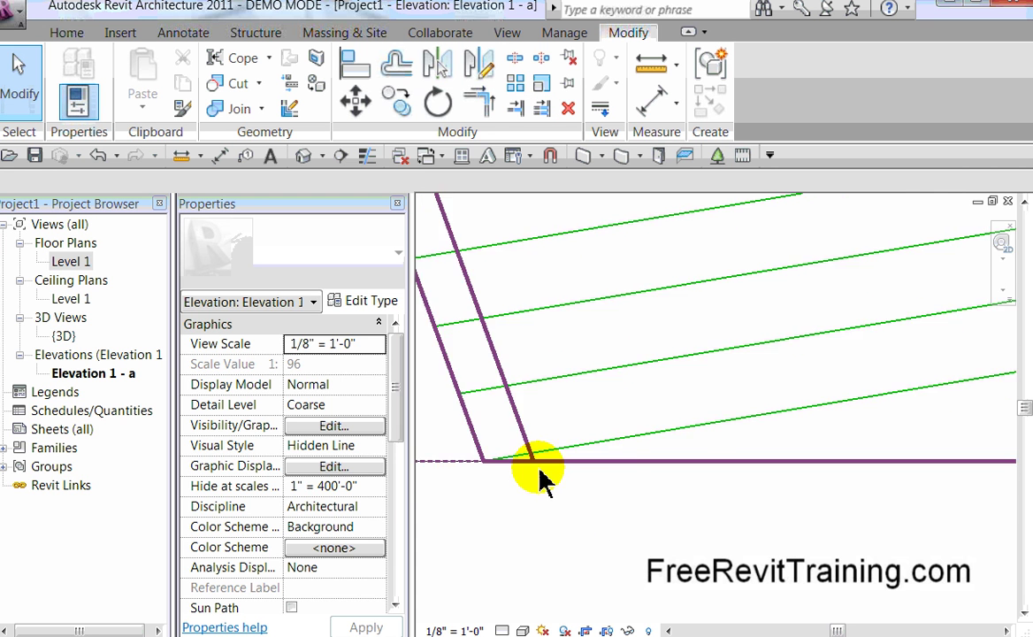
pyautogui.moveTo(569, 503); pyautogui.dragTo(514, 481, button='middle')
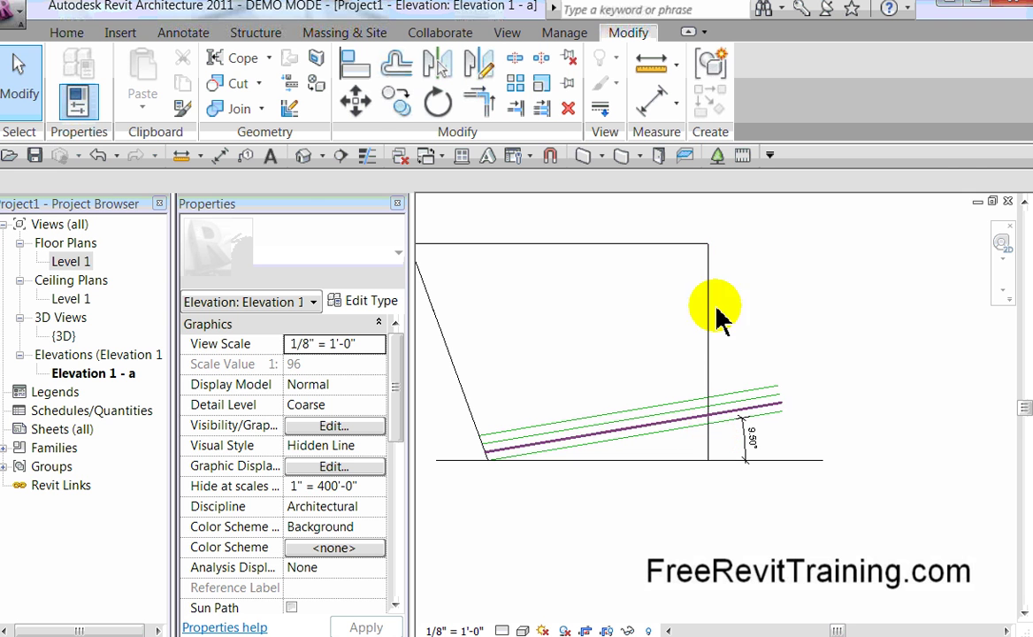
pyautogui.click(541, 107)
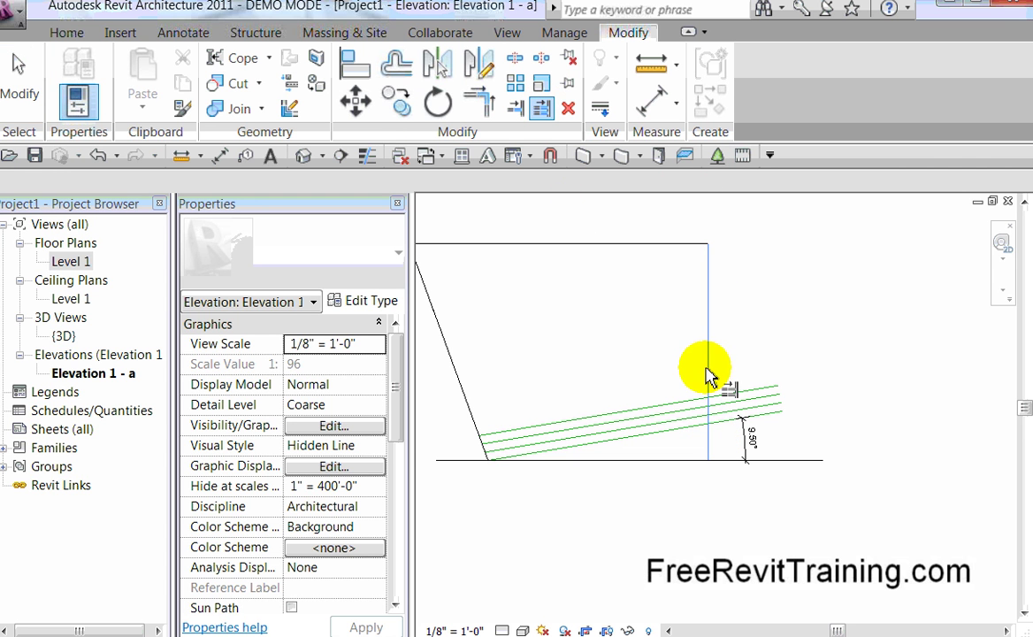
pyautogui.click(668, 403)
pyautogui.click(670, 413)
pyautogui.click(677, 420)
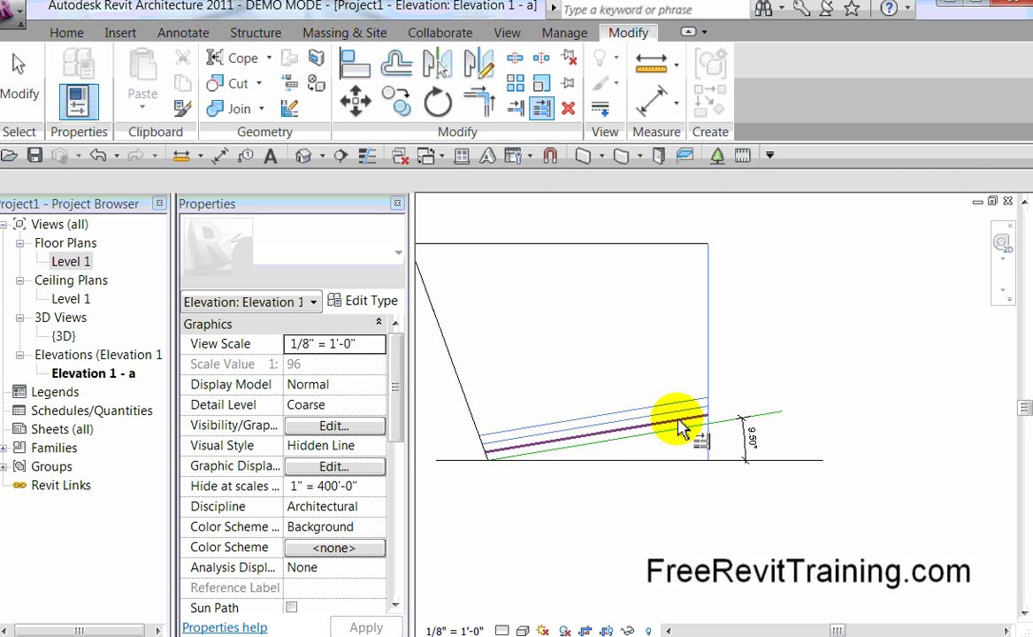
pyautogui.click(681, 429)
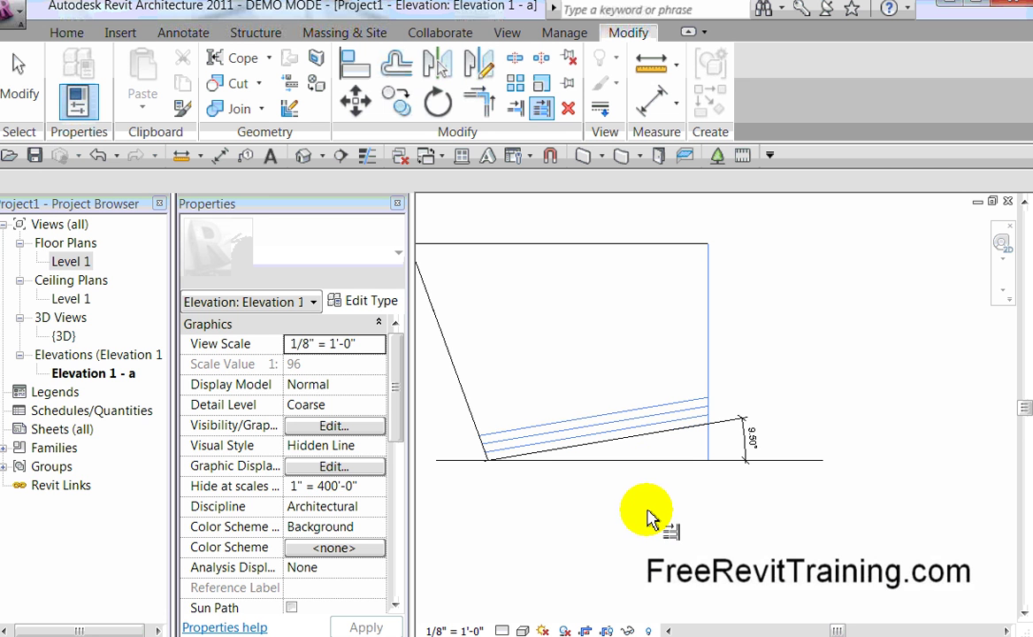
pyautogui.press('Escape')
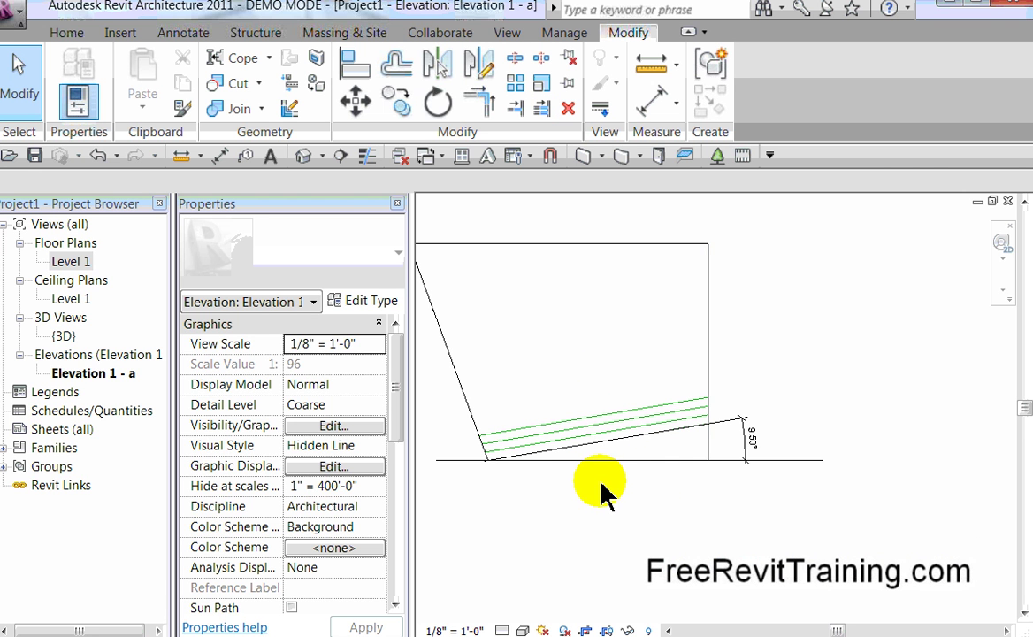
# - Check the sloped model lines on the wall face in the 3D view and return to the Level 1 floor plan
pyautogui.click(303, 156)
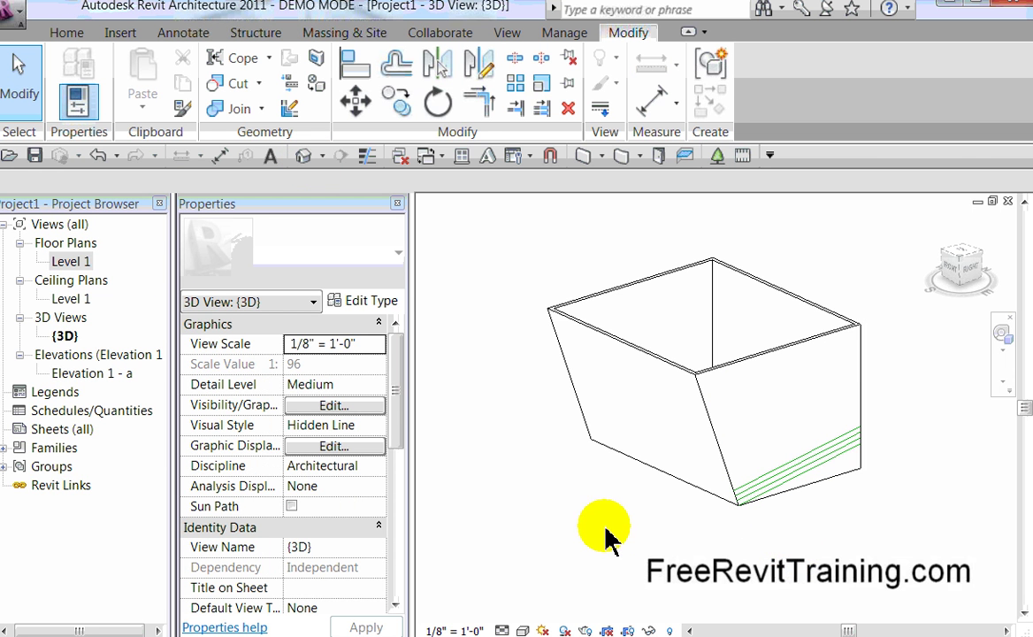
pyautogui.doubleClick(62, 261)
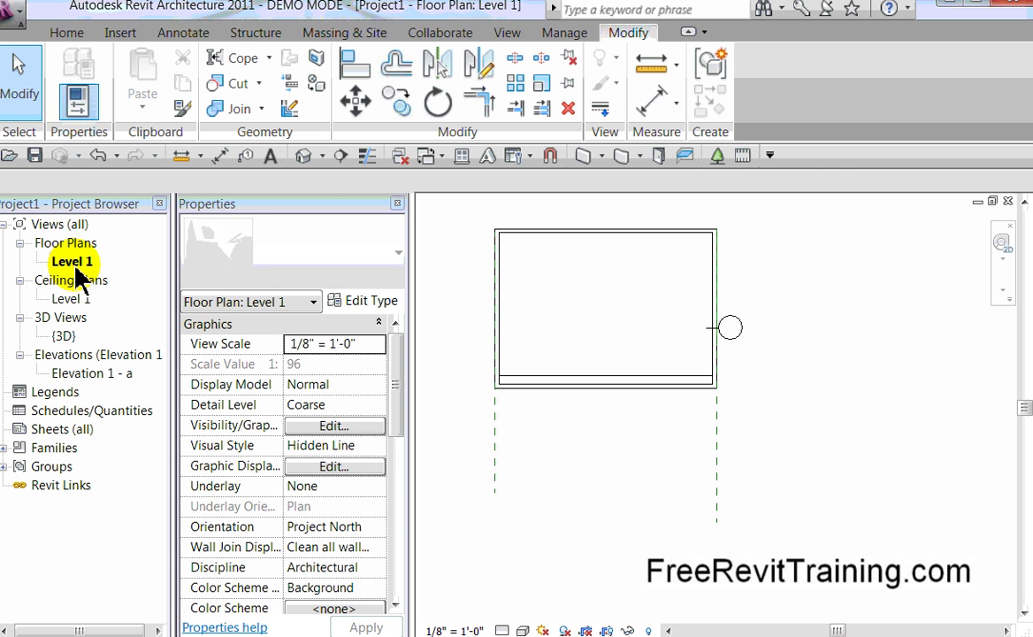
# - Move the elevation marker clear of the building's right wall and select only the model lines there by filtering out walls and reference planes
pyautogui.click(730, 331)
pyautogui.moveTo(730, 334)
pyautogui.mouseDown()
pyautogui.moveTo(753, 342)
pyautogui.moveTo(774, 407)
pyautogui.moveTo(802, 387)
pyautogui.mouseUp()
pyautogui.moveTo(721, 217); pyautogui.dragTo(692, 492)
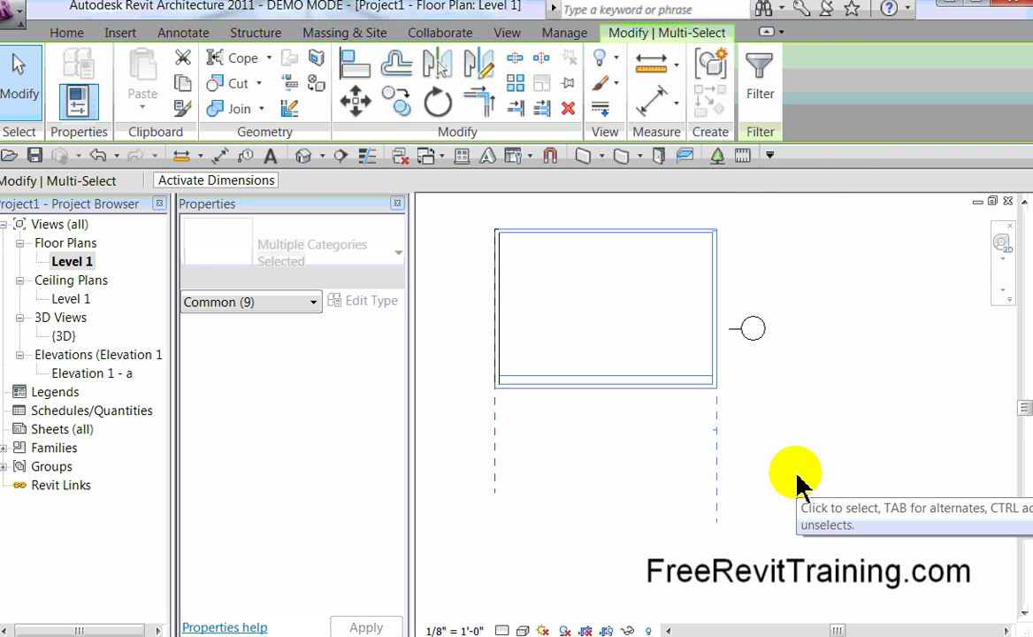
pyautogui.click(766, 106)
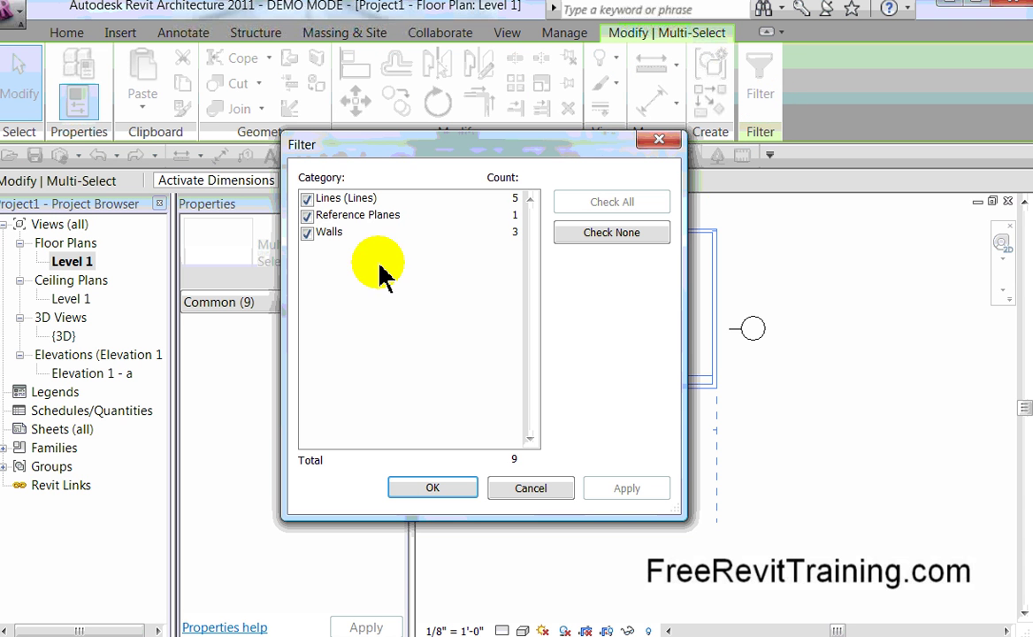
pyautogui.click(307, 233)
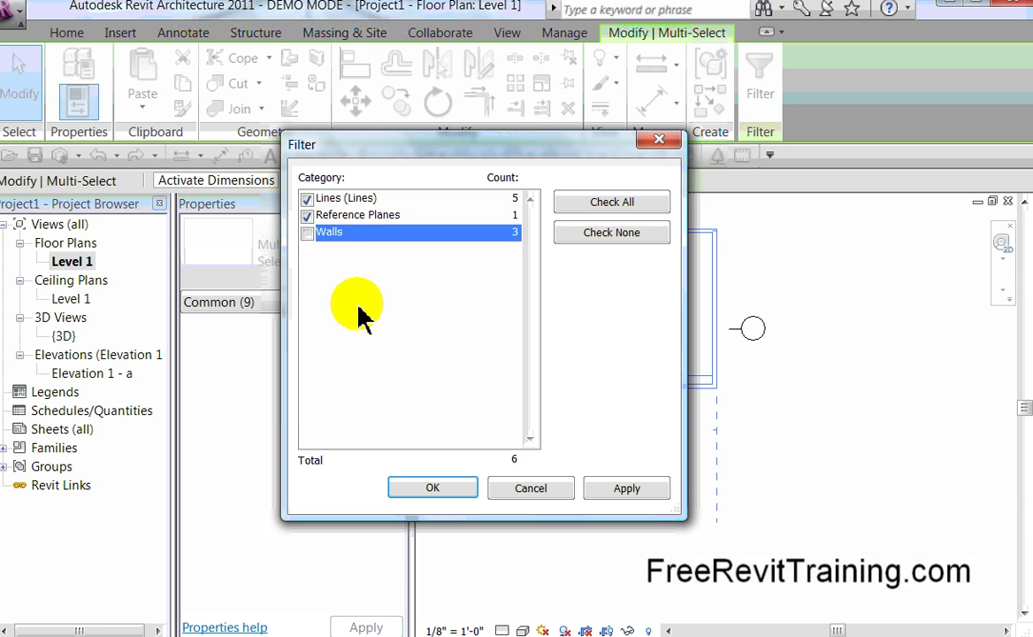
pyautogui.click(307, 216)
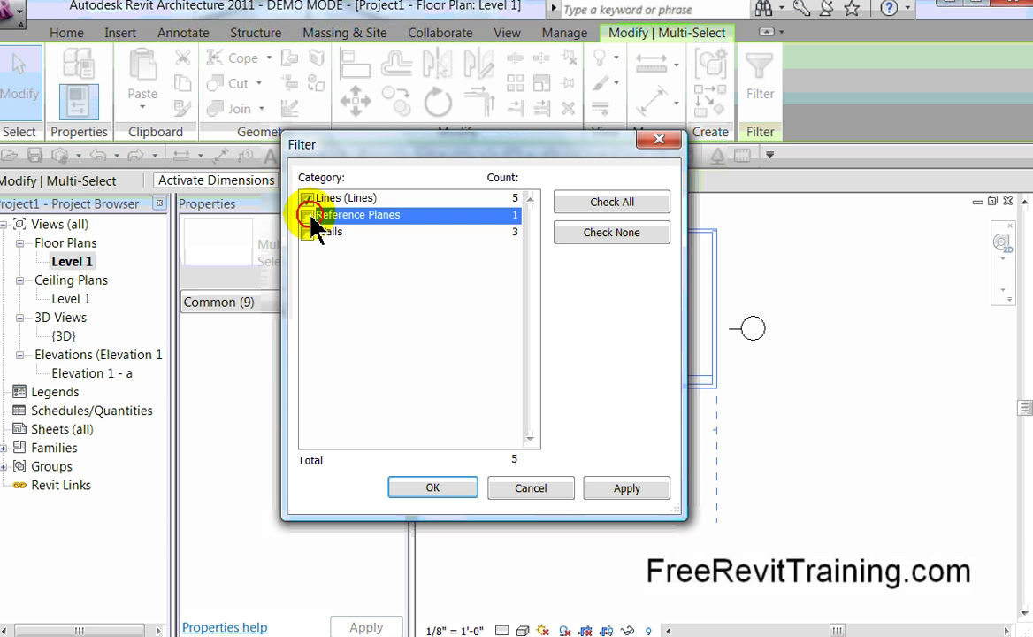
pyautogui.click(433, 488)
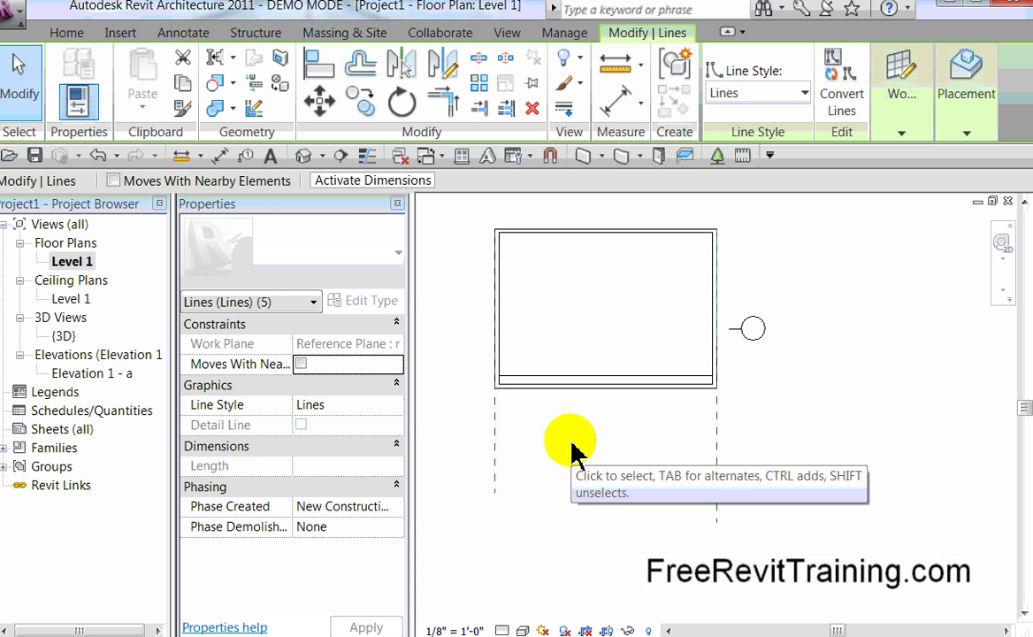
# - Copy the selected model lines unconstrained from the right wall's upper outer corner to the left wall's matching corner
pyautogui.click(363, 103)
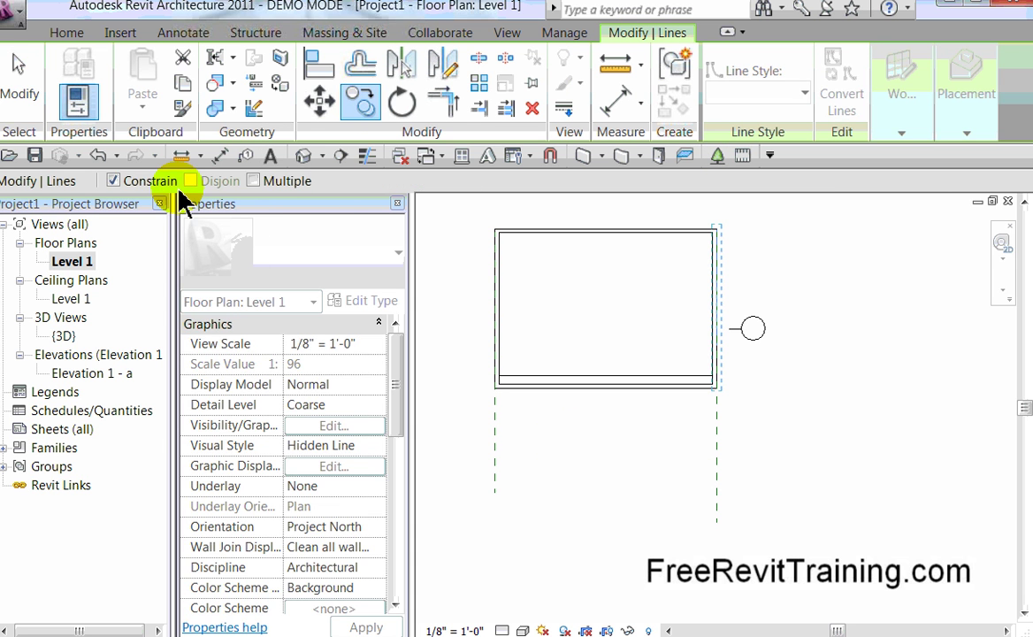
pyautogui.click(124, 182)
pyautogui.click(717, 388)
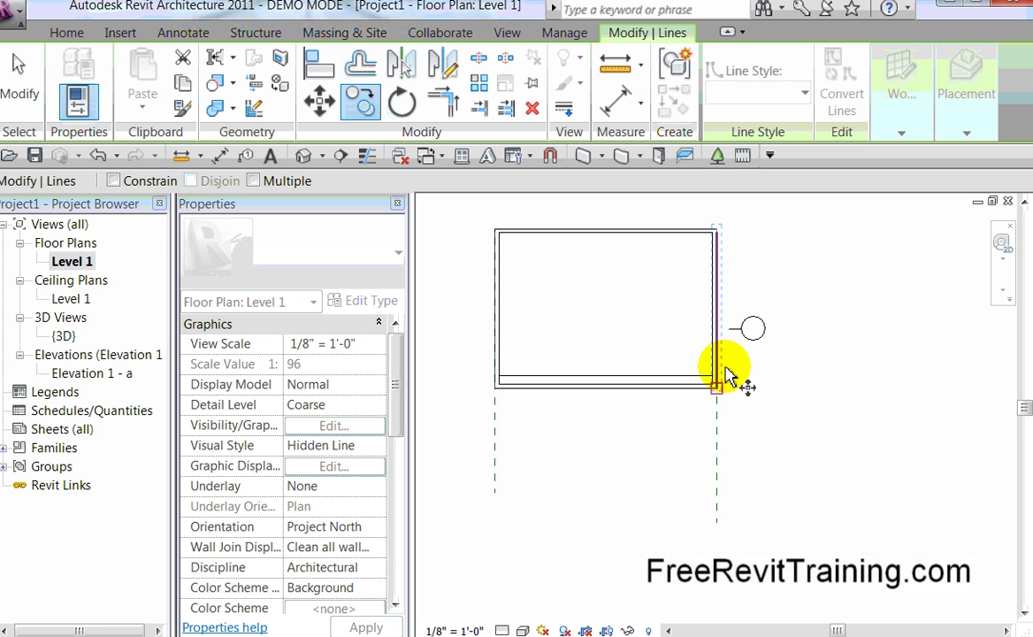
pyautogui.click(717, 231)
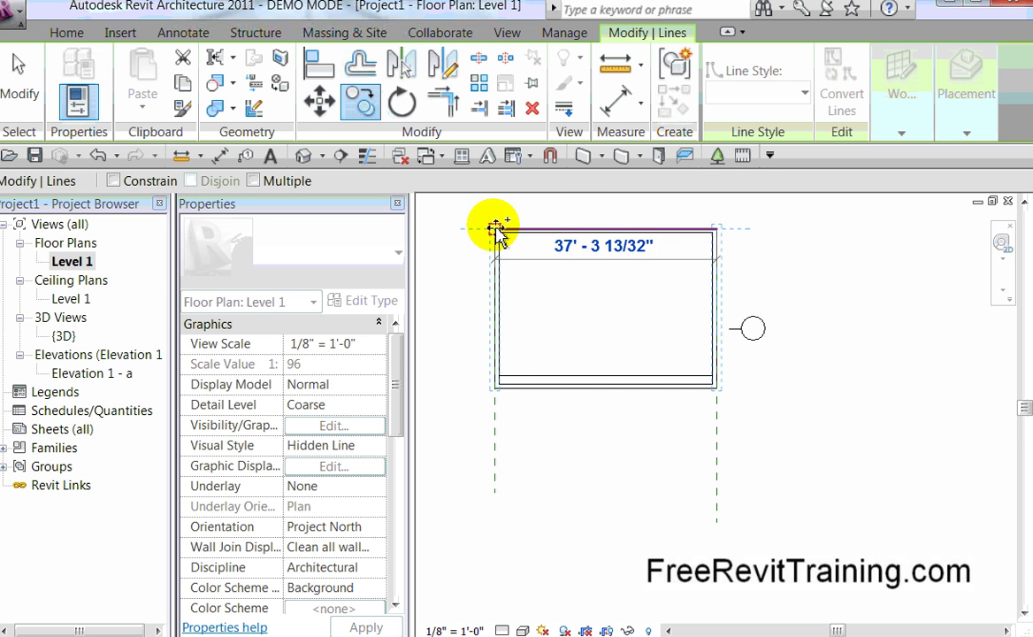
pyautogui.scroll(5, 497, 232)
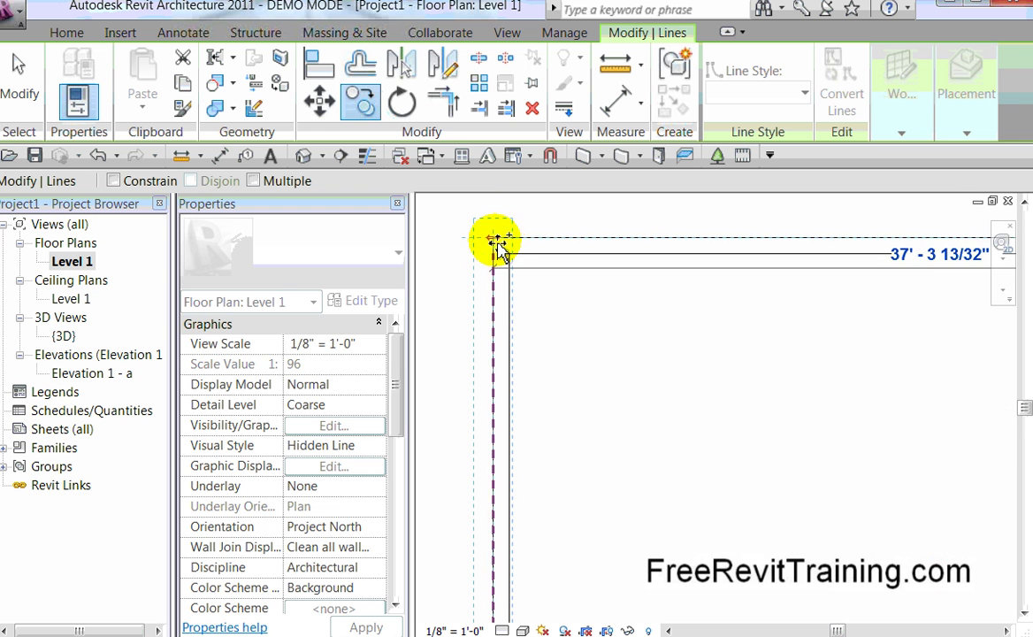
pyautogui.click(497, 240)
pyautogui.scroll(-5, 655, 371)
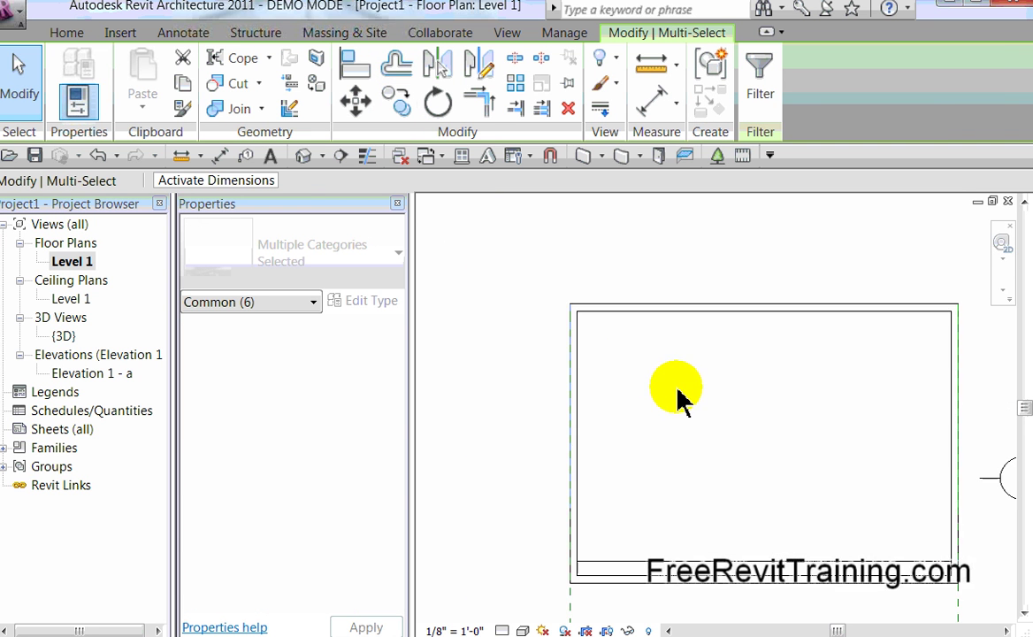
# - Open the 3D view and set its visual style to Wireframe to inspect the sloped lines on both side walls
pyautogui.click(310, 166)
pyautogui.moveTo(627, 433)
pyautogui.keyDown('shift'); pyautogui.mouseDown(button='middle')
pyautogui.moveTo(676, 441)
pyautogui.moveTo(904, 362)
pyautogui.moveTo(884, 382)
pyautogui.moveTo(554, 375)
pyautogui.moveTo(777, 384)
pyautogui.moveTo(865, 369)
pyautogui.moveTo(493, 388)
pyautogui.moveTo(747, 380)
pyautogui.moveTo(410, 427)
pyautogui.moveTo(791, 406)
pyautogui.moveTo(597, 433)
pyautogui.moveTo(703, 420)
pyautogui.moveTo(645, 425)
pyautogui.mouseUp(button='middle'); pyautogui.keyUp('shift')
pyautogui.click(522, 630)
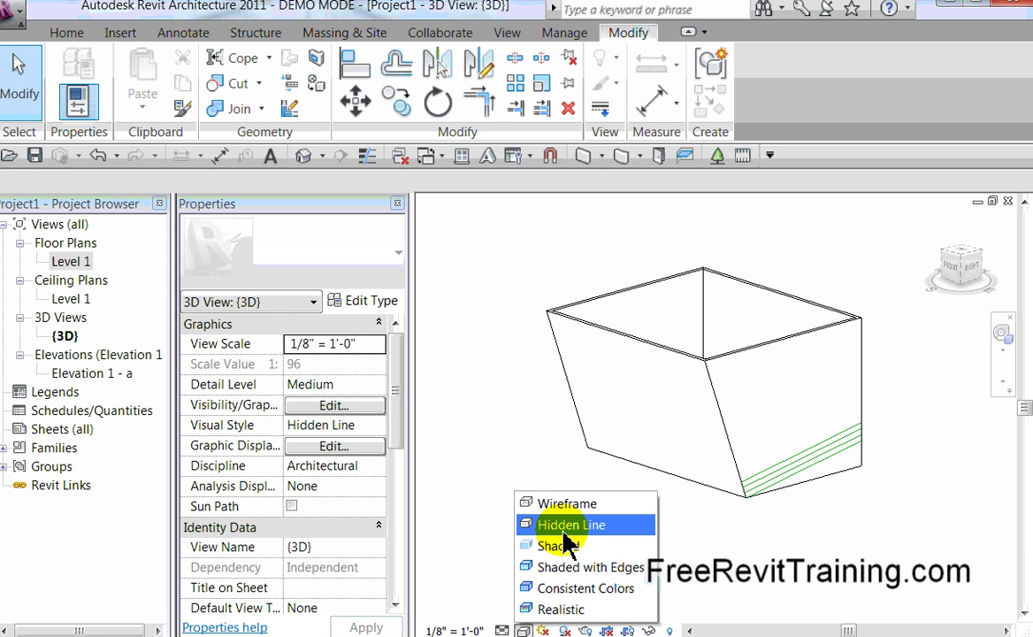
pyautogui.click(567, 503)
pyautogui.keyDown('shift'); pyautogui.moveTo(634, 542); pyautogui.dragTo(609, 545, button='middle'); pyautogui.keyUp('shift')
pyautogui.scroll(2, 608, 539)
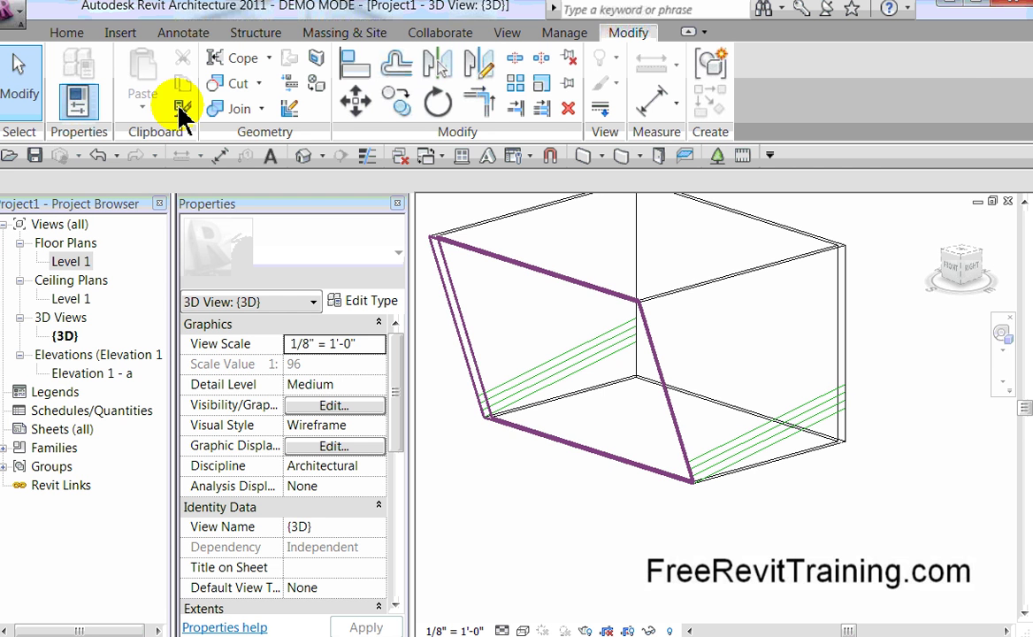
# - Set the work plane by picking the slanted wall's face, and check it by briefly showing the work plane
pyautogui.click(67, 35)
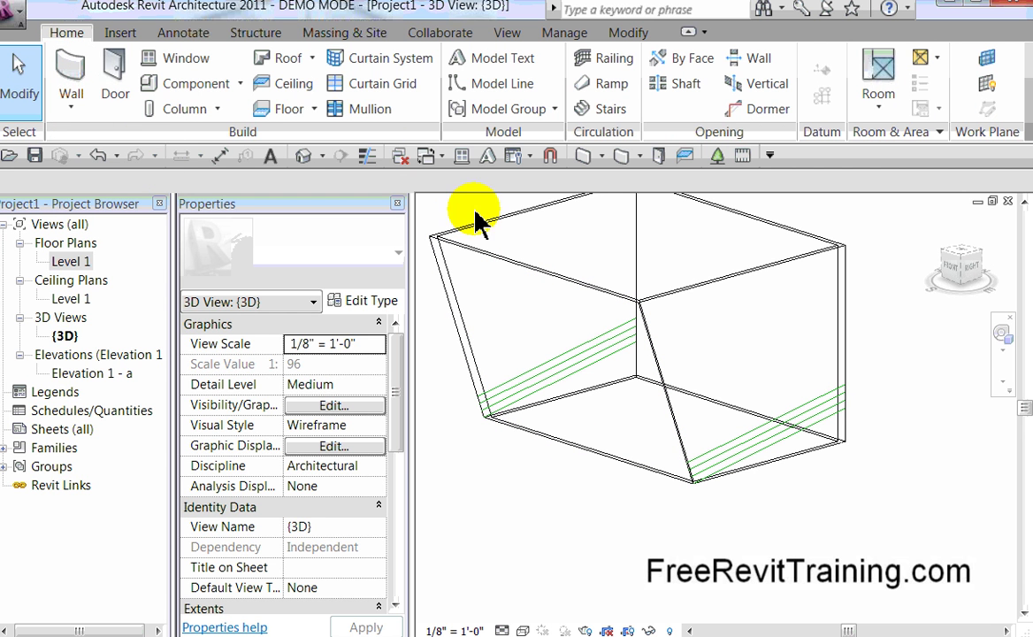
pyautogui.click(987, 69)
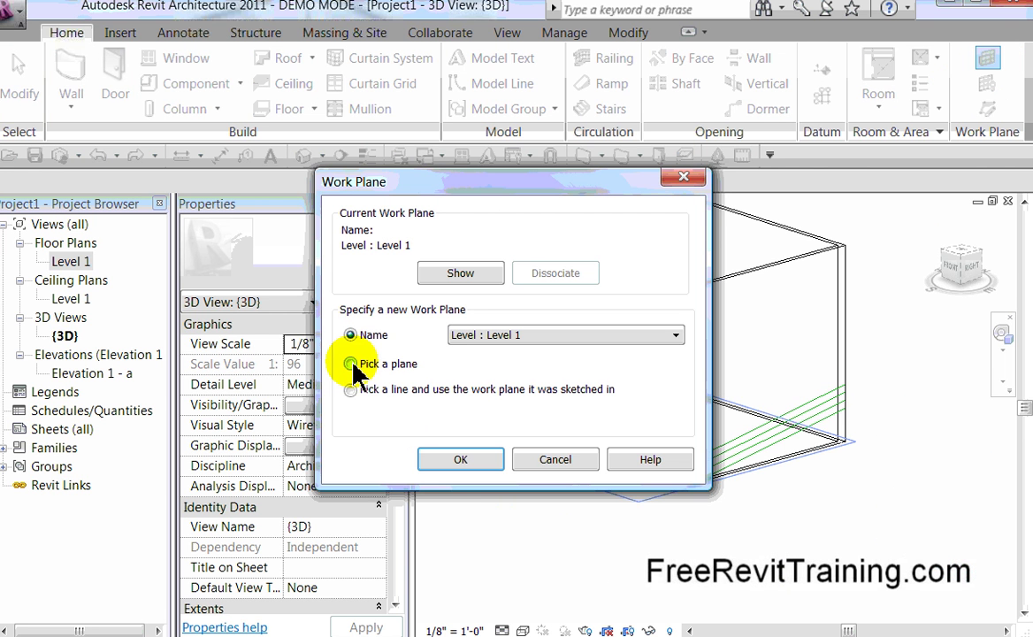
pyautogui.click(459, 459)
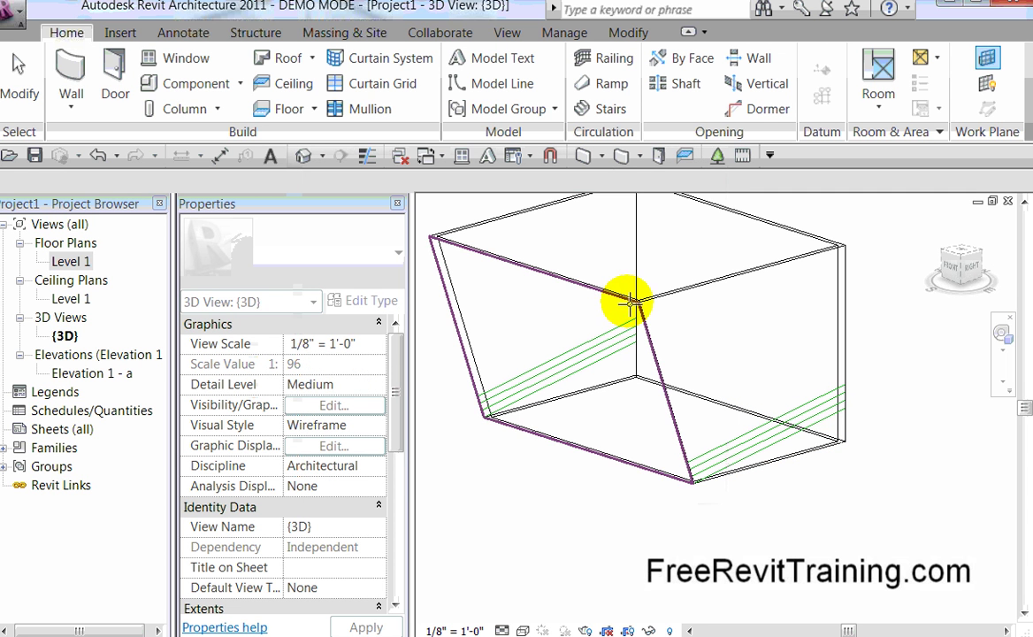
pyautogui.click(630, 302)
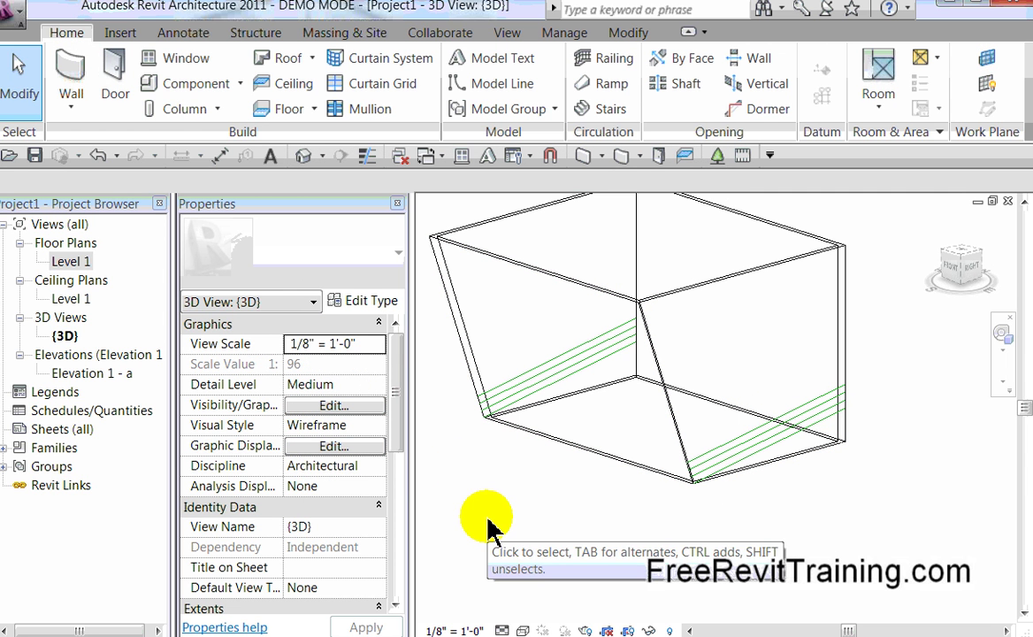
pyautogui.keyDown('shift'); pyautogui.moveTo(561, 508); pyautogui.dragTo(537, 516, button='middle'); pyautogui.keyUp('shift')
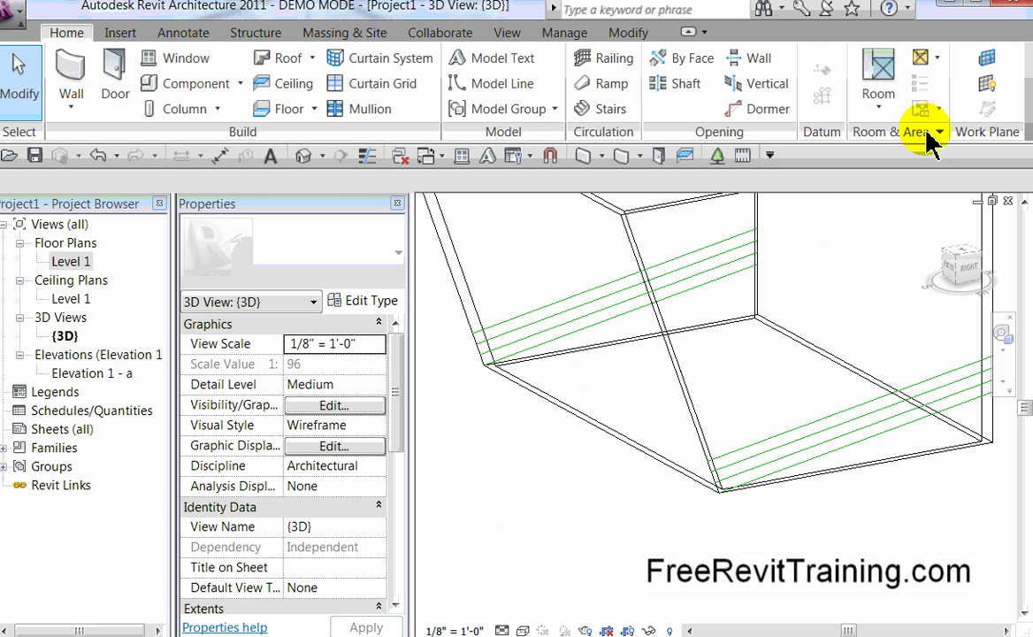
pyautogui.click(987, 84)
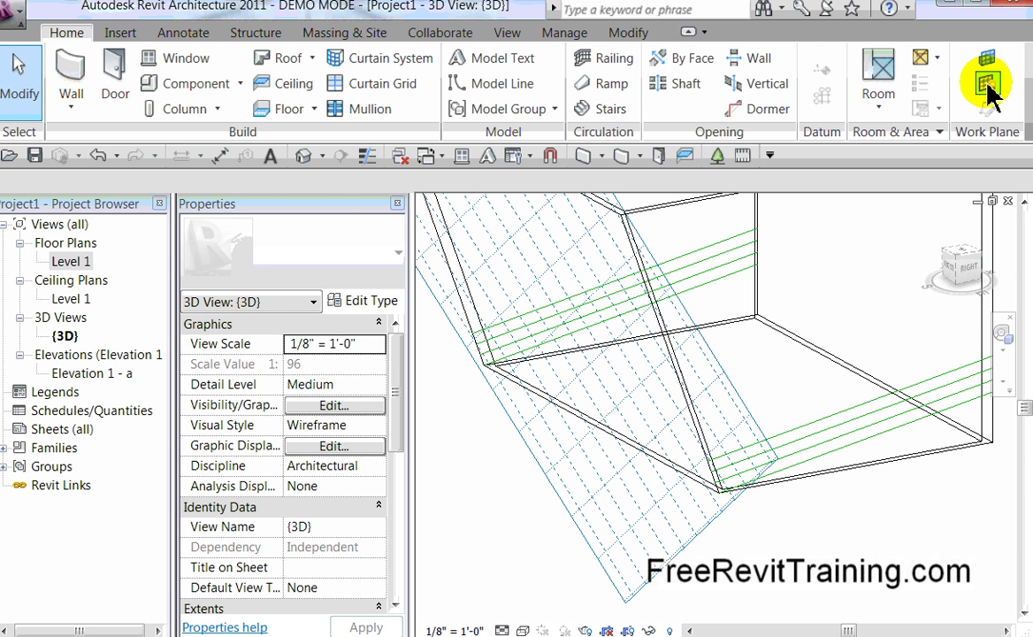
pyautogui.click(987, 84)
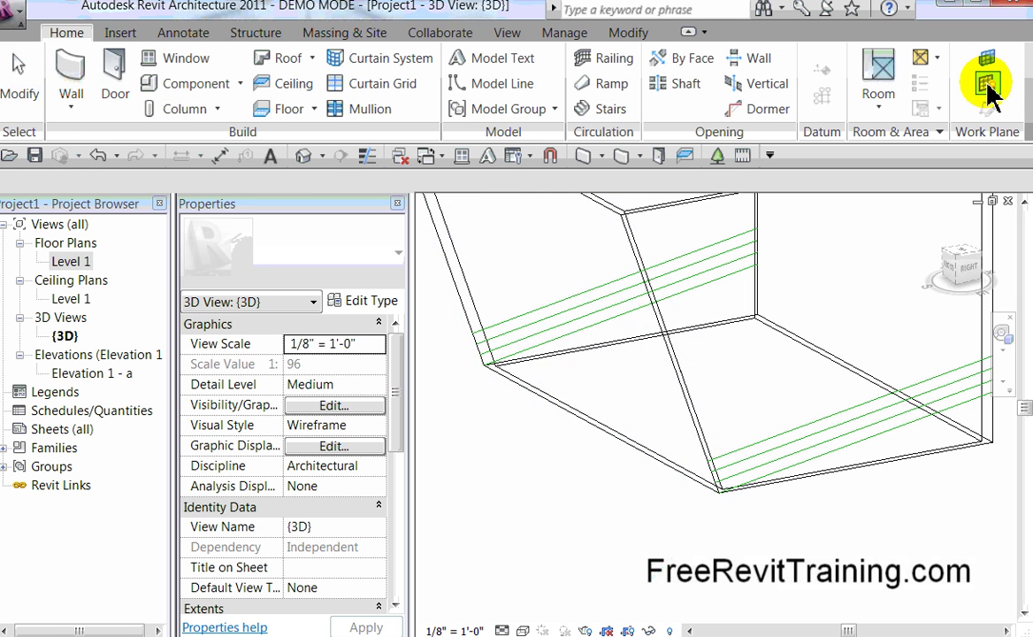
# - Draw model lines across the slanted wall's face, joining the lower ends of the matching sloped lines on both side walls
pyautogui.click(513, 84)
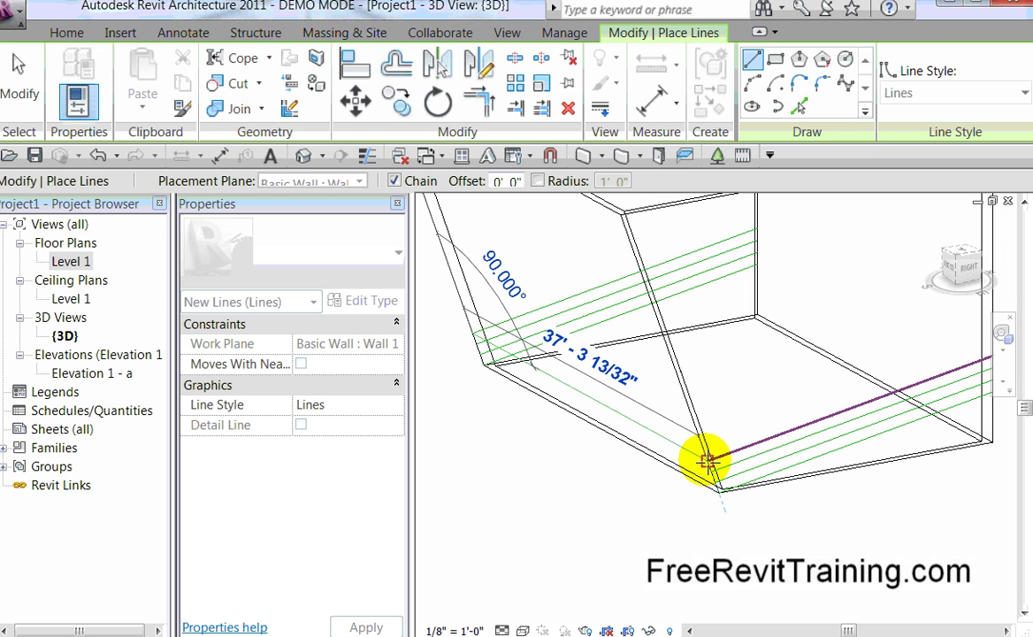
pyautogui.click(708, 460)
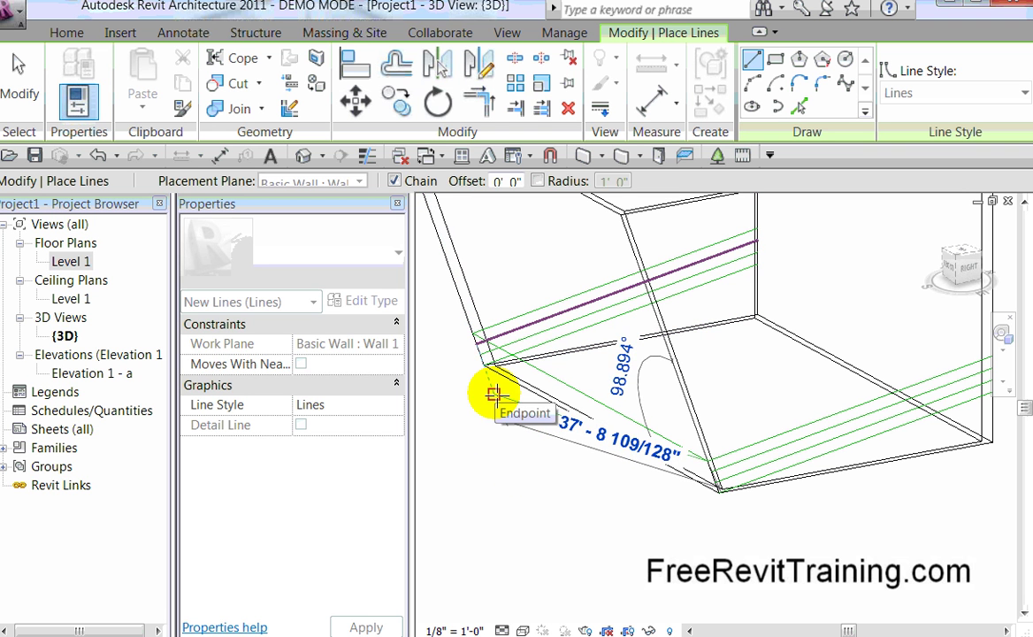
pyautogui.click(493, 393)
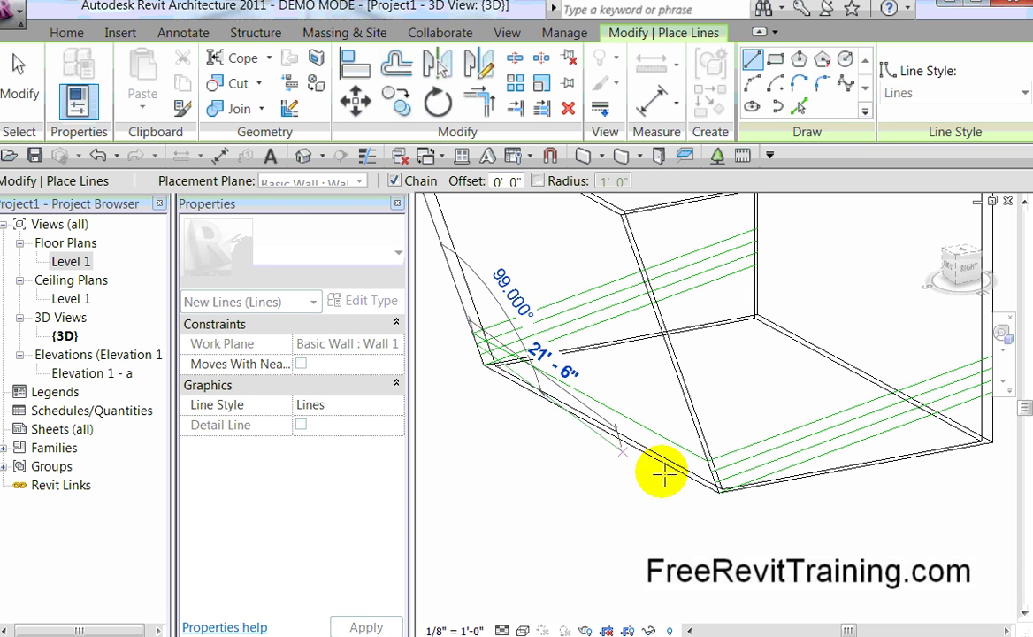
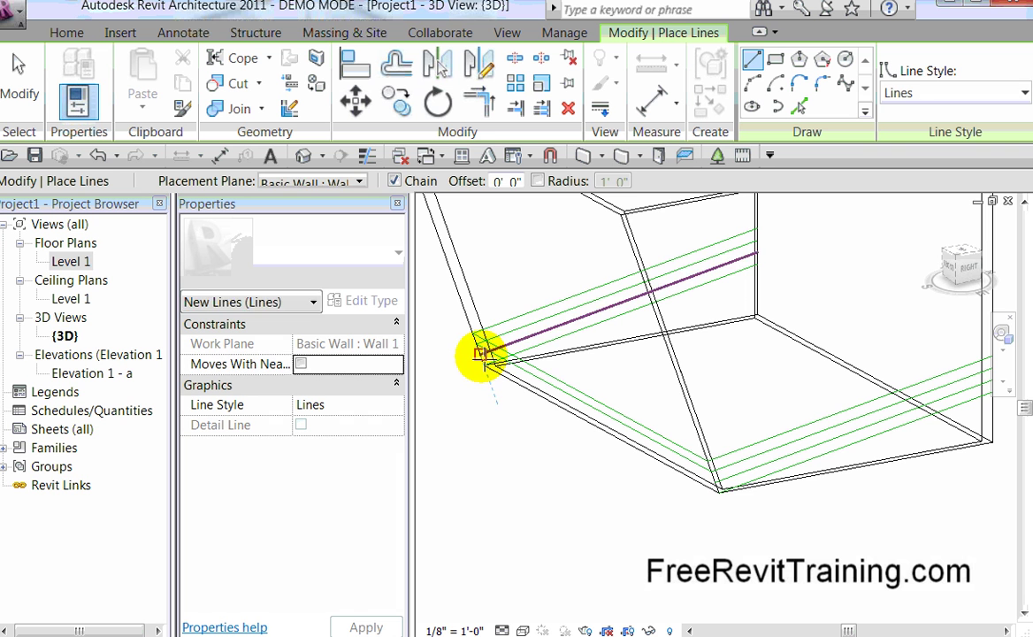
pyautogui.click(714, 478)
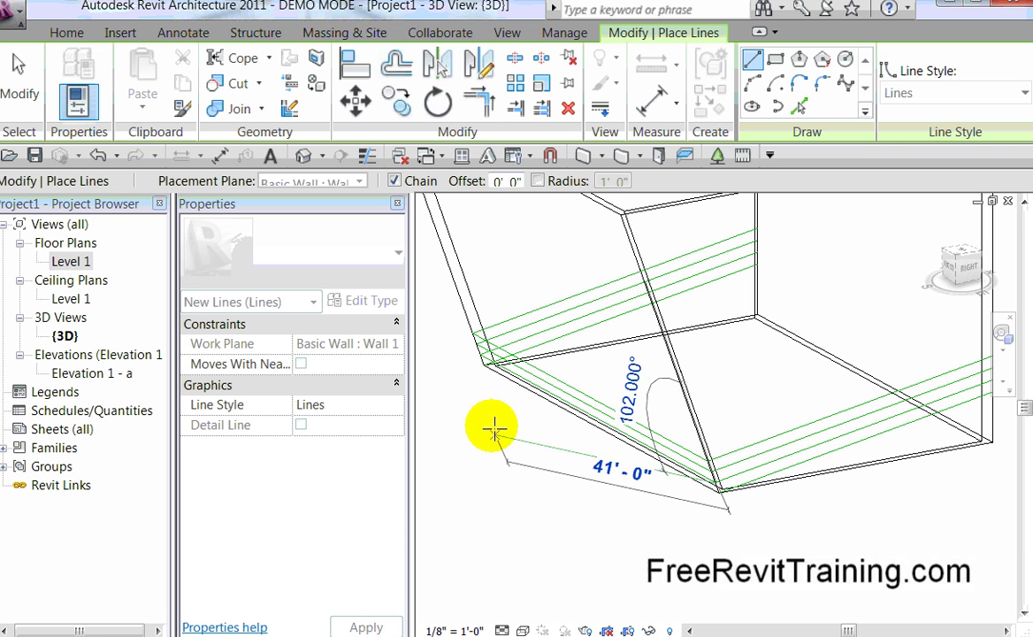
pyautogui.click(483, 364)
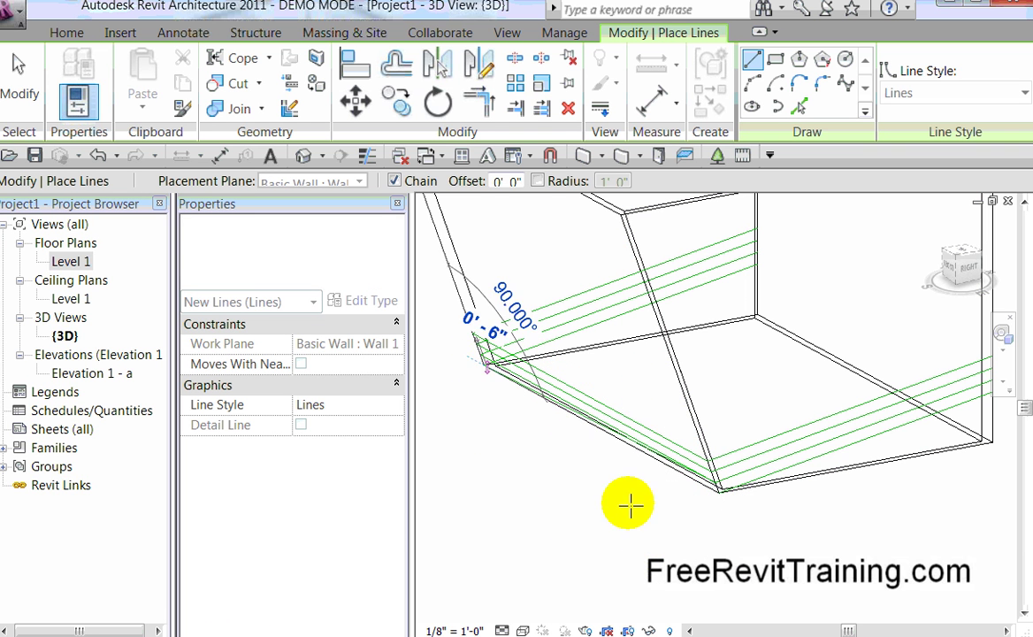
pyautogui.click(721, 496)
pyautogui.scroll(3, 715, 513)
pyautogui.press('Escape')
pyautogui.press('Escape')
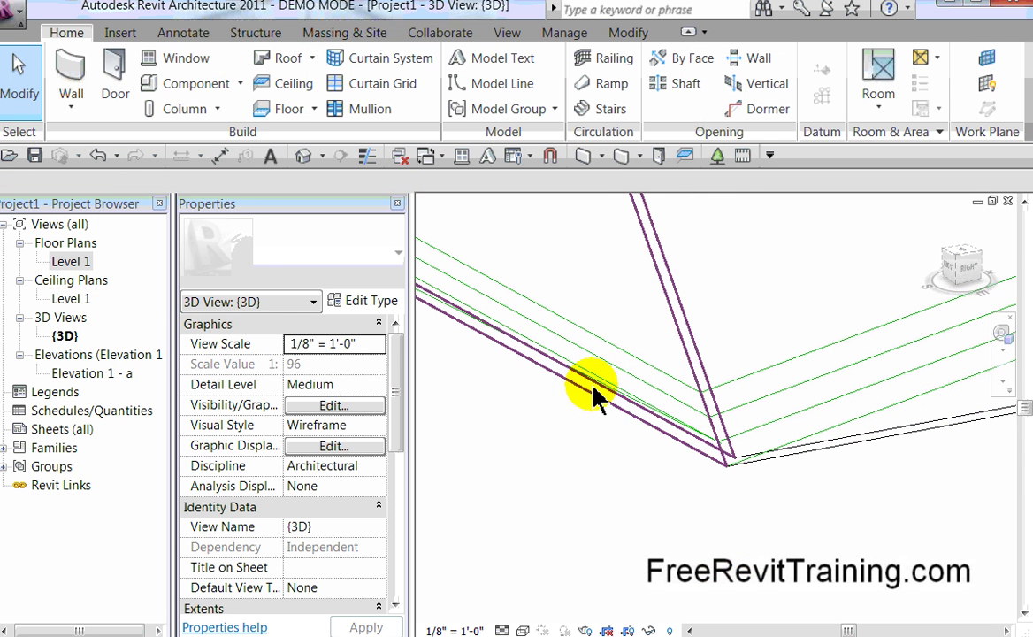
# - Adjust the misaligned ends of the slanted-wall model lines so they meet the sloped lines at the wall corner
pyautogui.click(598, 398)
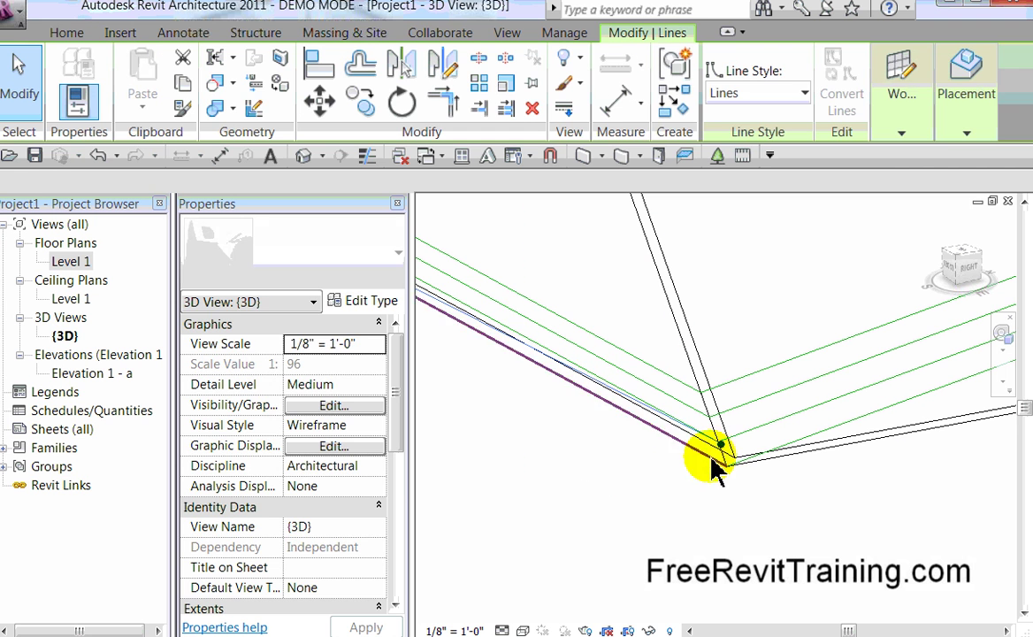
pyautogui.moveTo(722, 461); pyautogui.dragTo(726, 466)
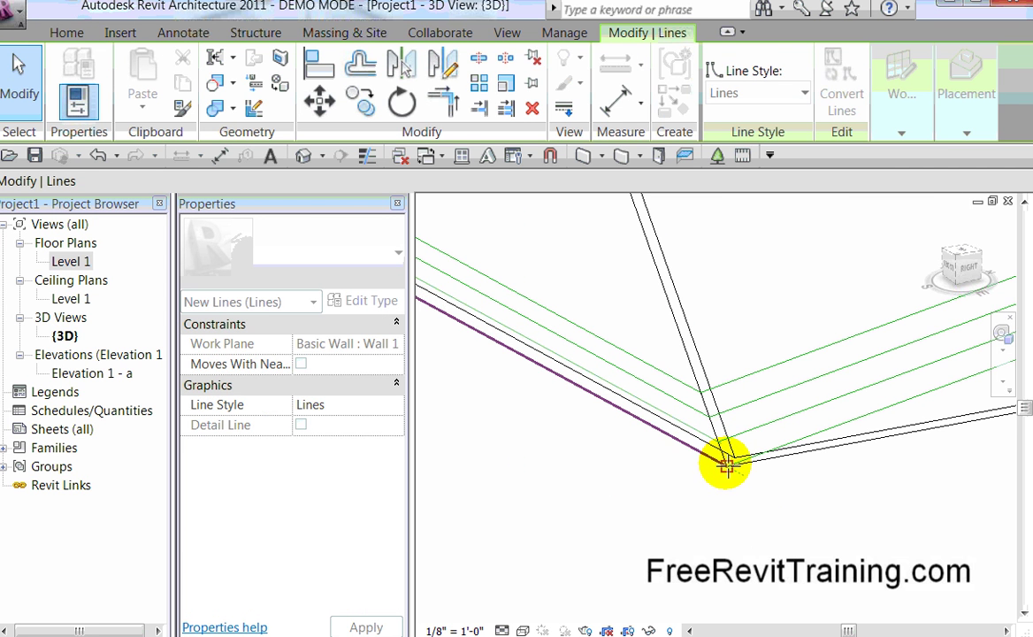
pyautogui.press('Escape')
pyautogui.scroll(-2, 747, 548)
pyautogui.scroll(6, 752, 496)
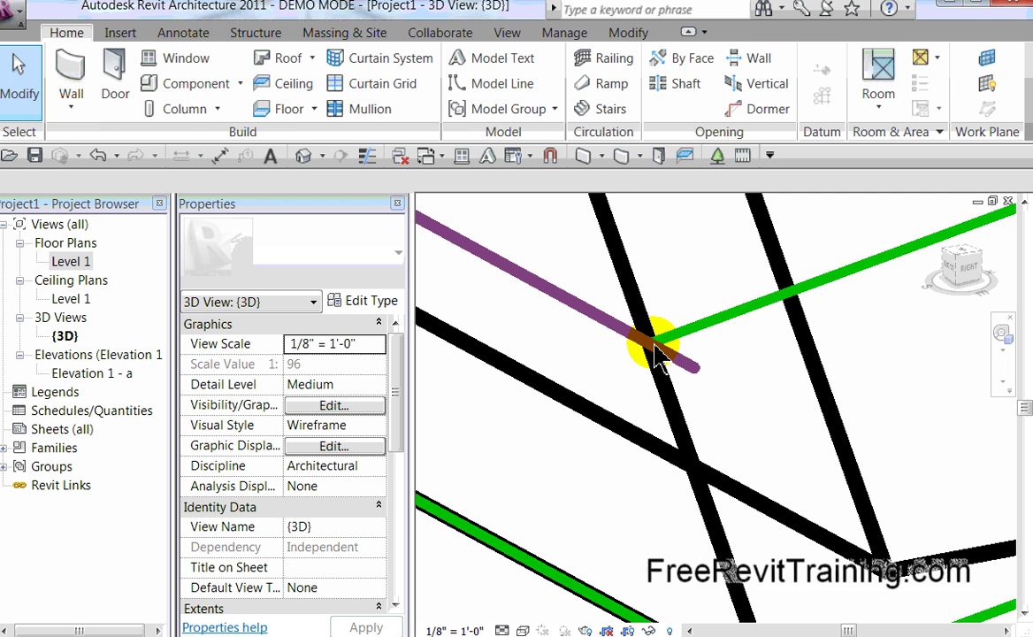
pyautogui.moveTo(664, 368); pyautogui.dragTo(747, 403)
pyautogui.click(779, 468)
pyautogui.scroll(-3, 752, 415)
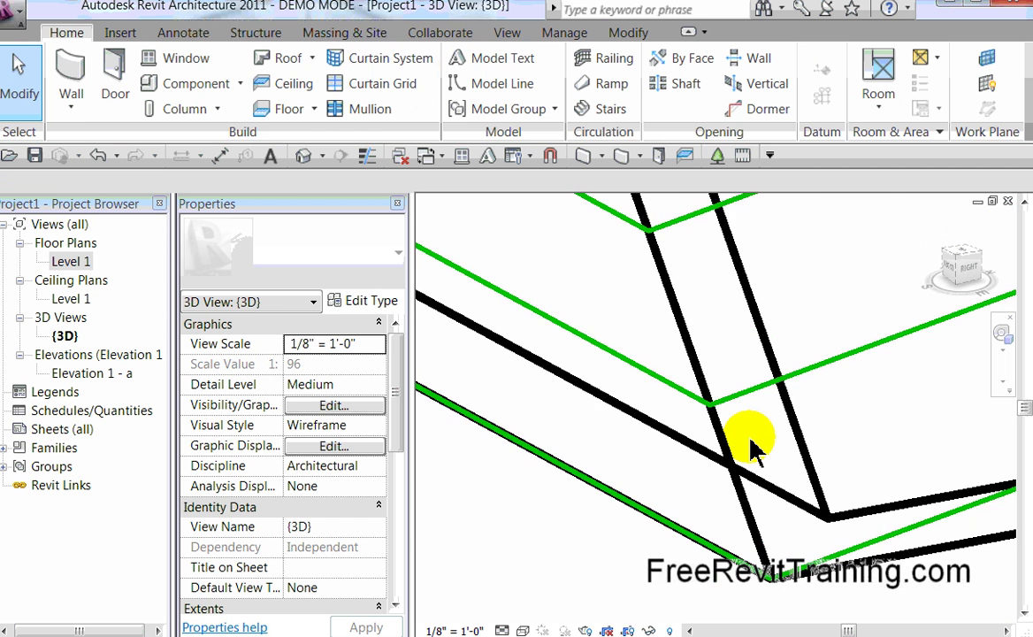
# - Set the work plane by picking the face of the vertical back wall
pyautogui.scroll(-3, 721, 364)
pyautogui.moveTo(795, 351); pyautogui.dragTo(638, 583, button='middle')
pyautogui.scroll(-3, 785, 474)
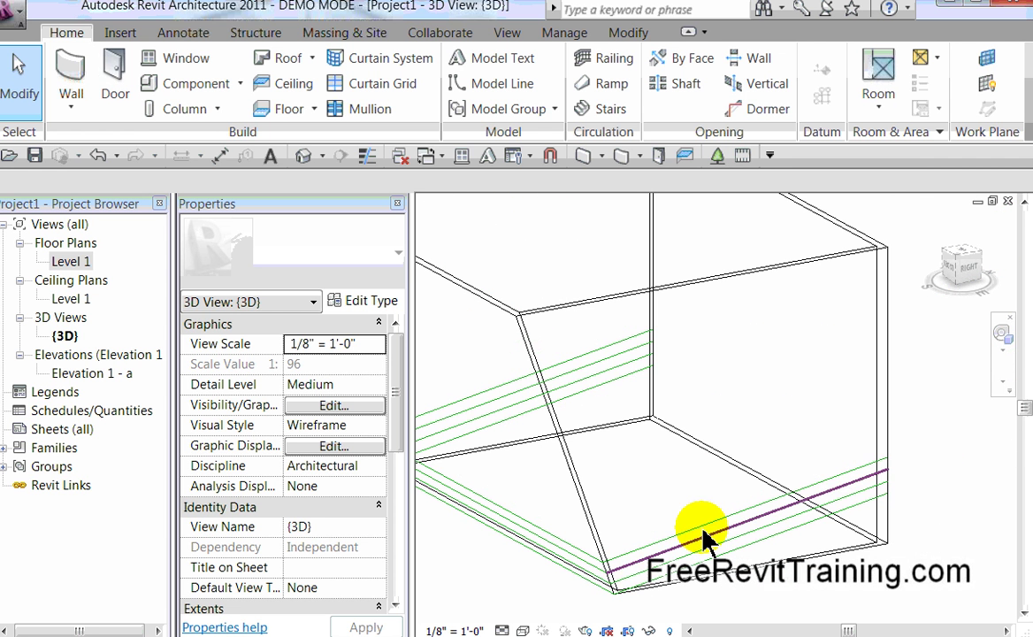
pyautogui.click(988, 64)
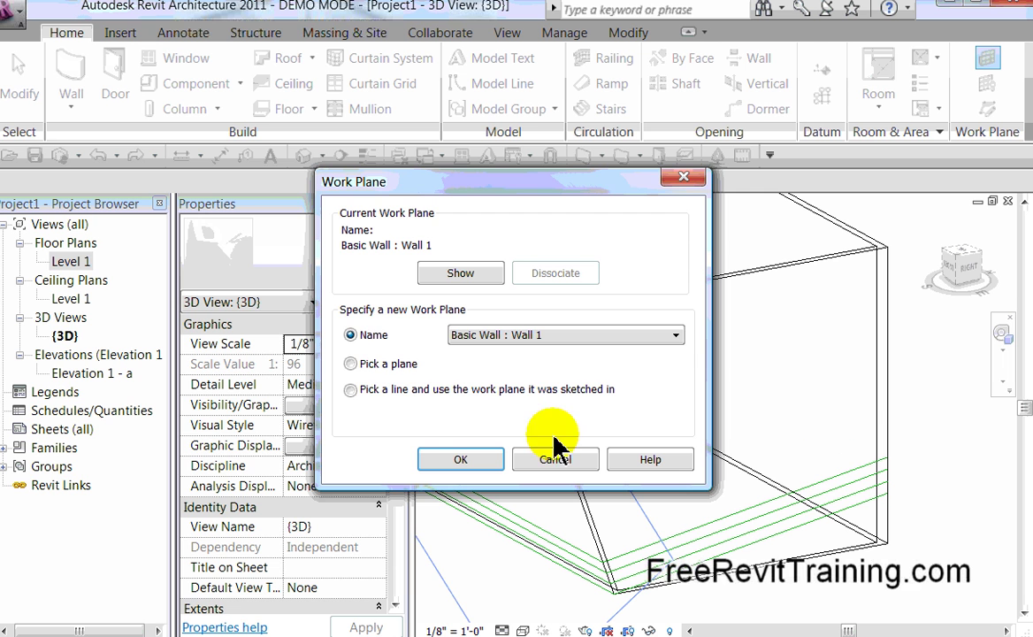
pyautogui.click(457, 461)
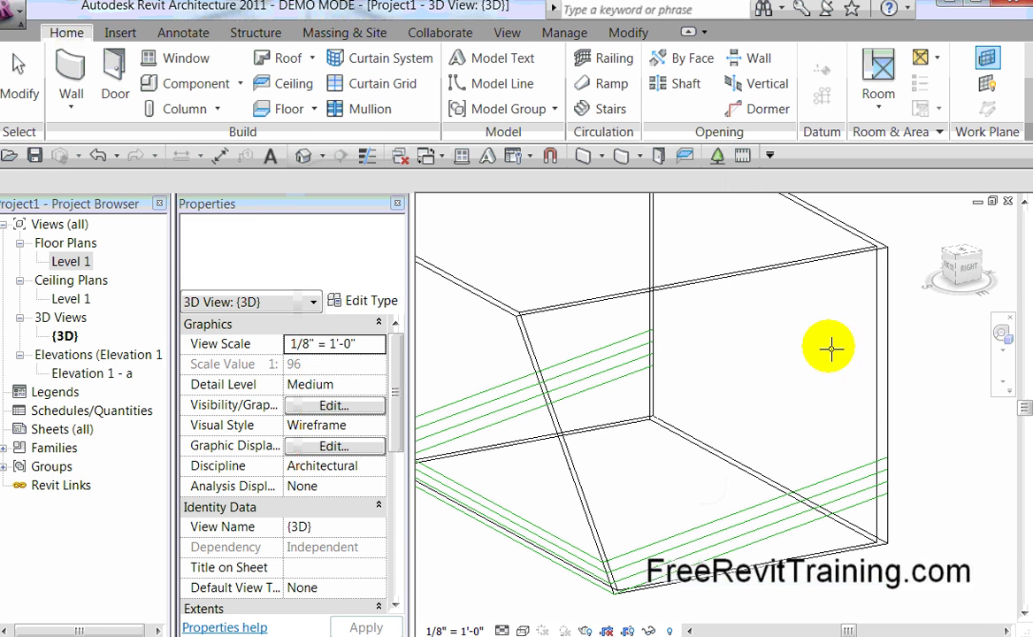
pyautogui.click(881, 239)
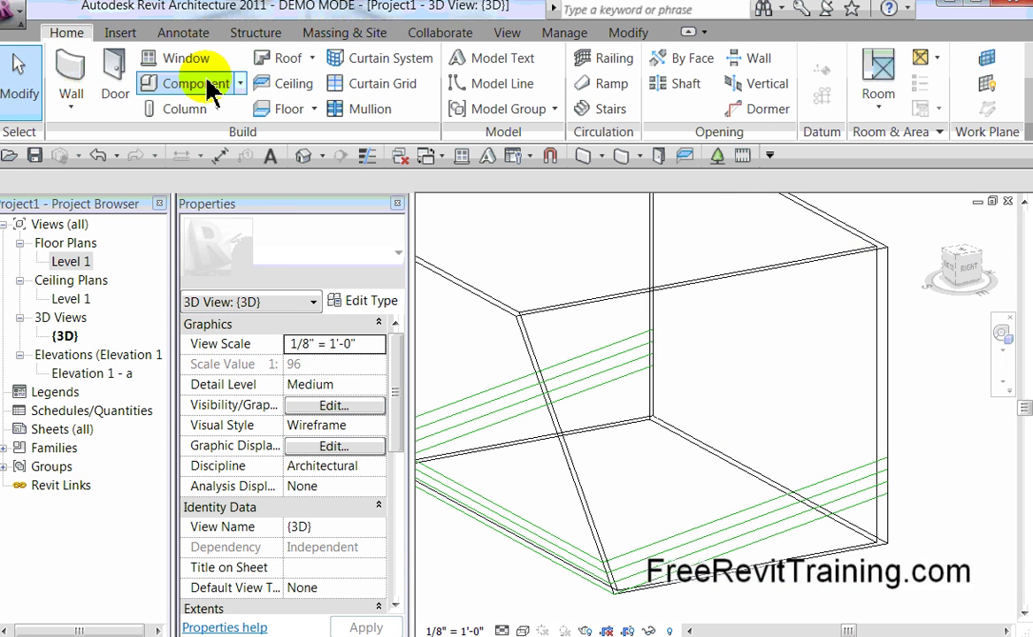
# - Draw the two upper model lines across the back wall's face, joining the ends of the matching sloped lines on both side walls
pyautogui.click(505, 86)
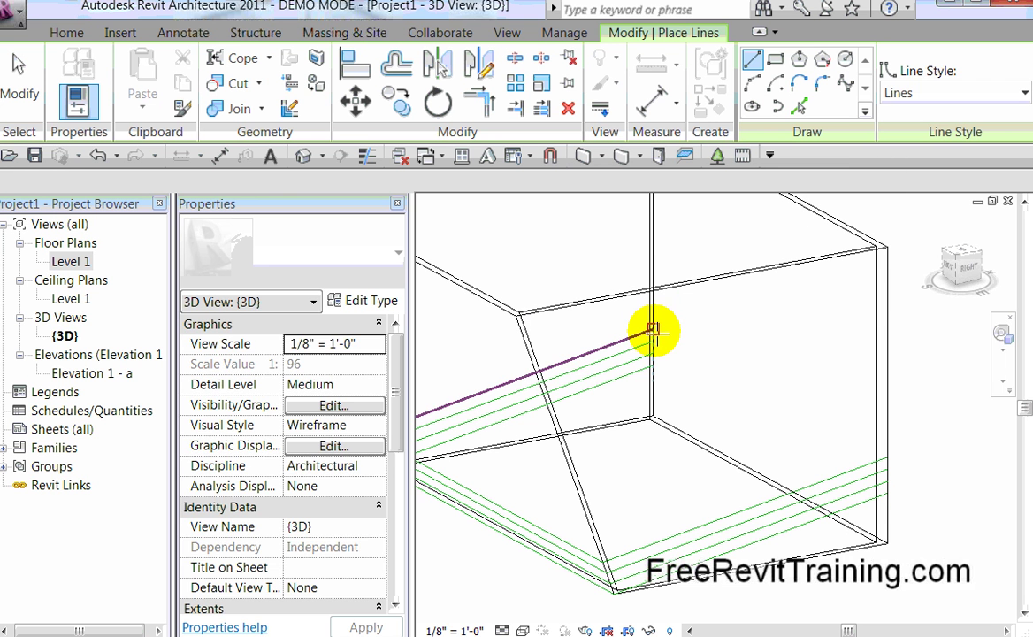
pyautogui.click(652, 330)
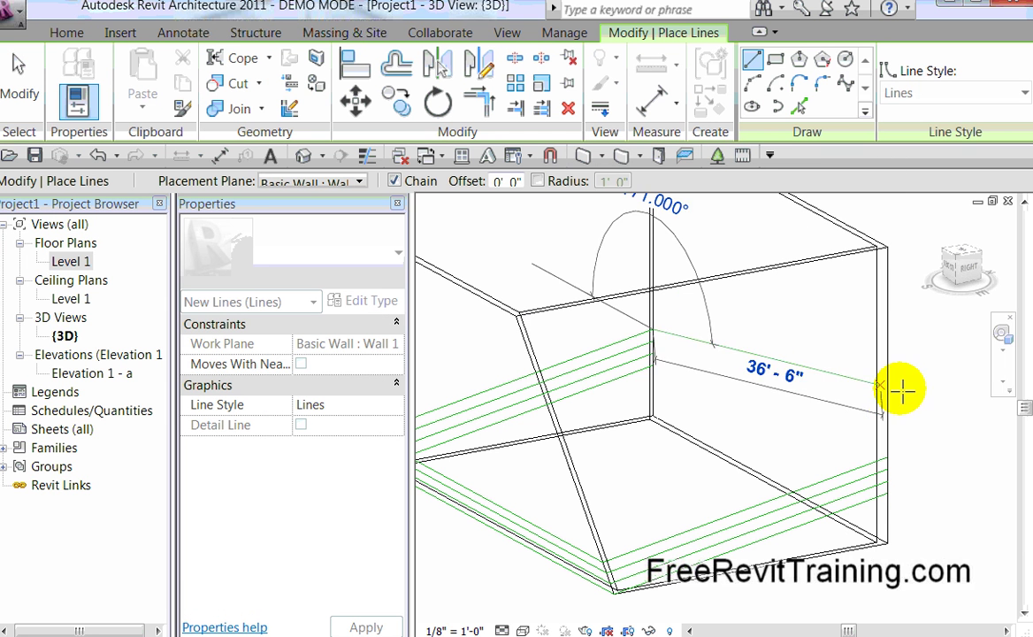
pyautogui.click(887, 456)
pyautogui.press('Escape')
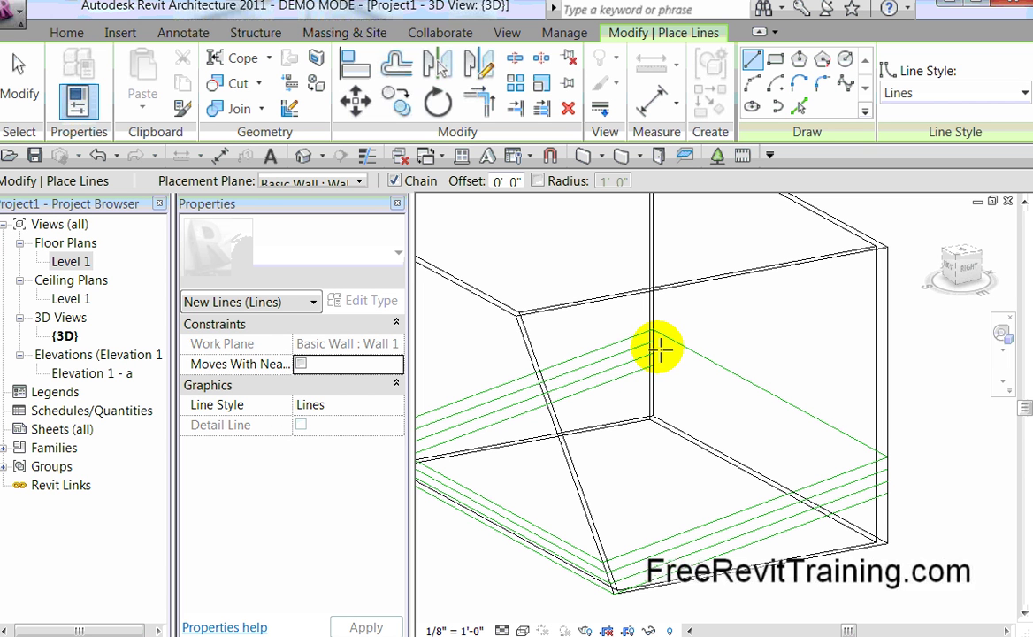
pyautogui.click(653, 344)
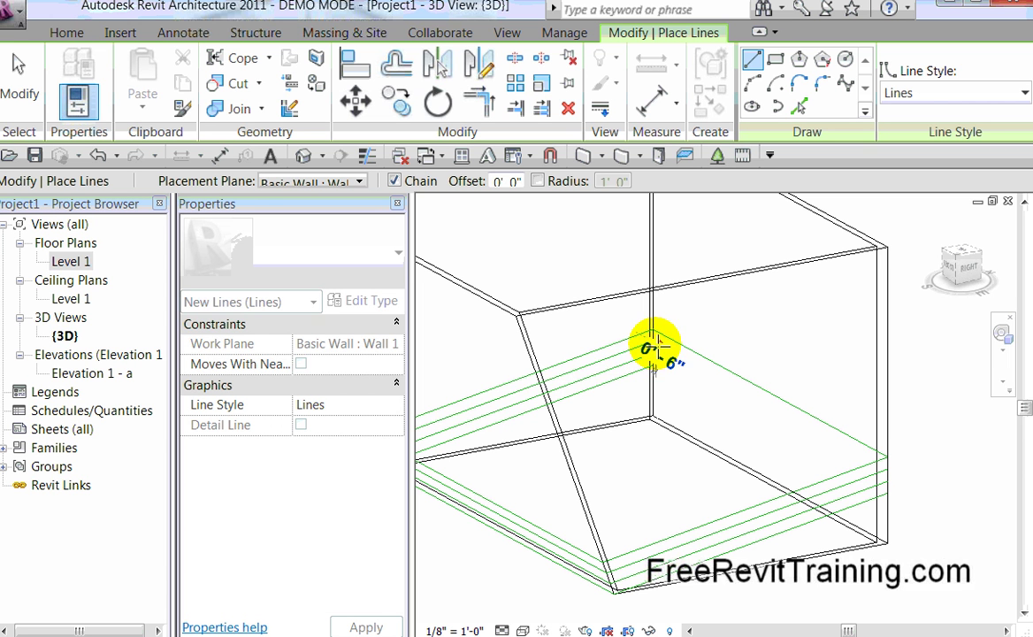
pyautogui.click(884, 470)
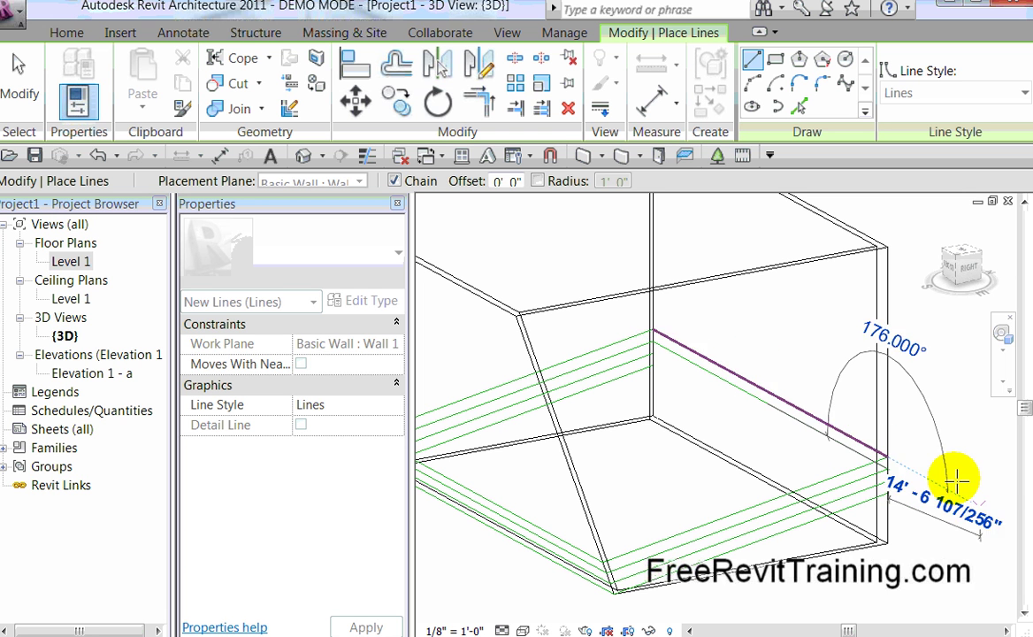
pyautogui.press('Escape')
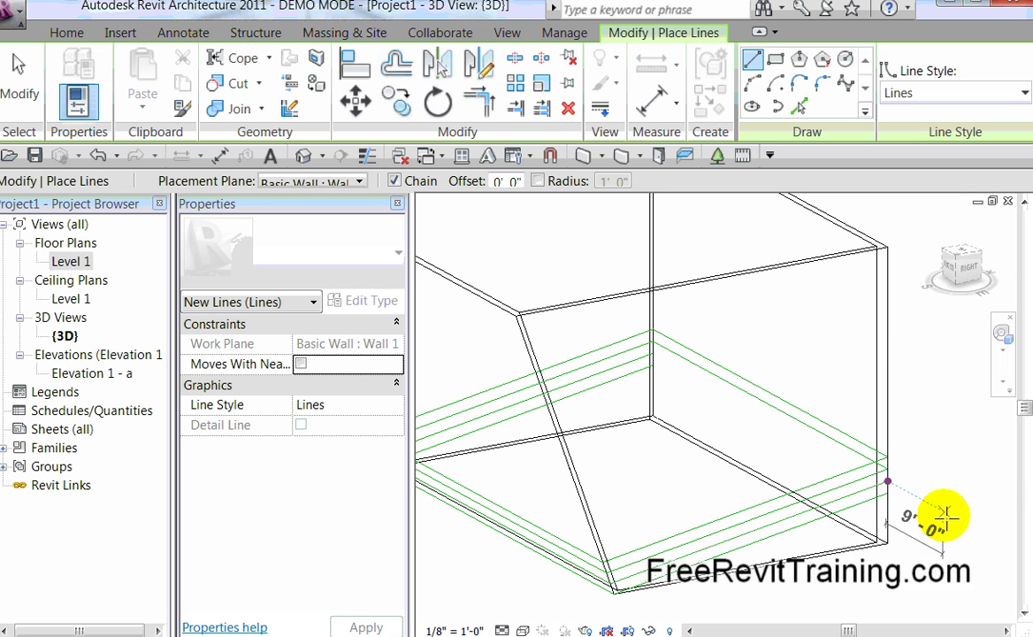
# - Draw the two lower model lines across the back wall's face between the remaining side-wall line ends, and finish the line command
pyautogui.click(887, 476)
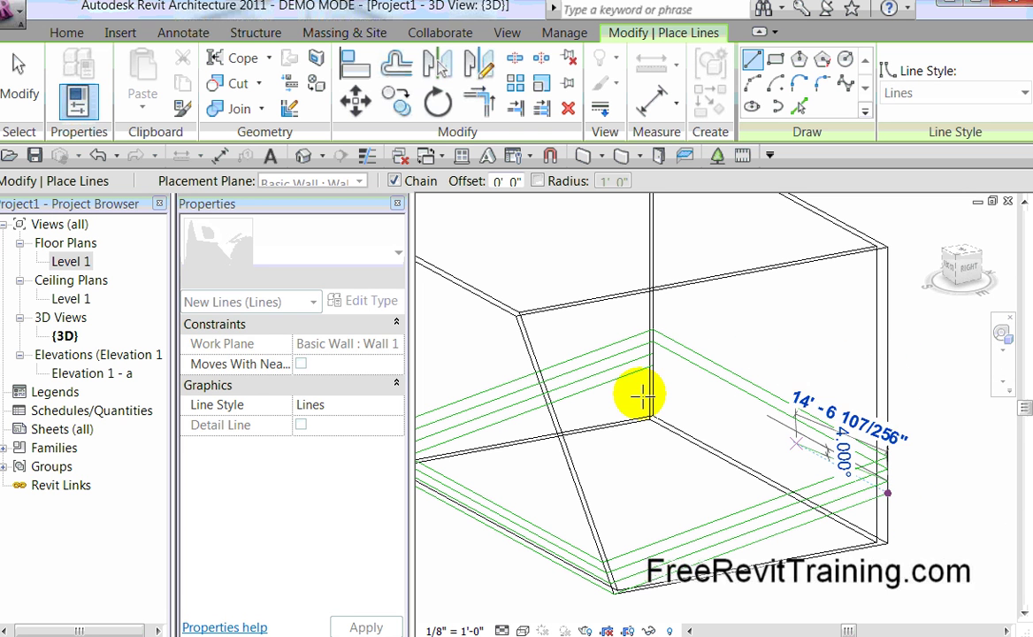
pyautogui.click(652, 354)
pyautogui.press('Escape')
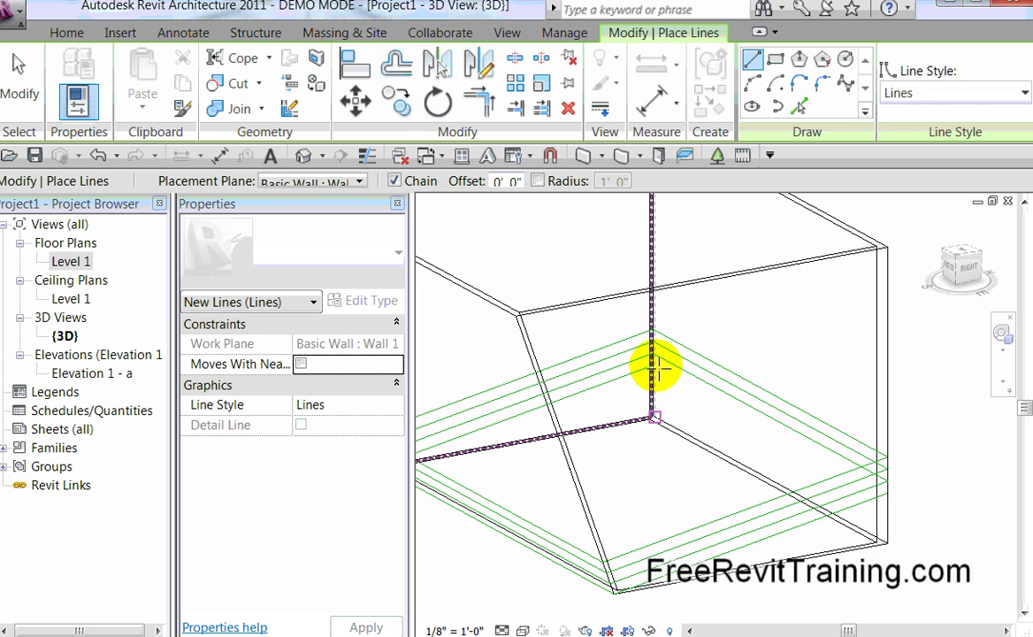
pyautogui.click(652, 364)
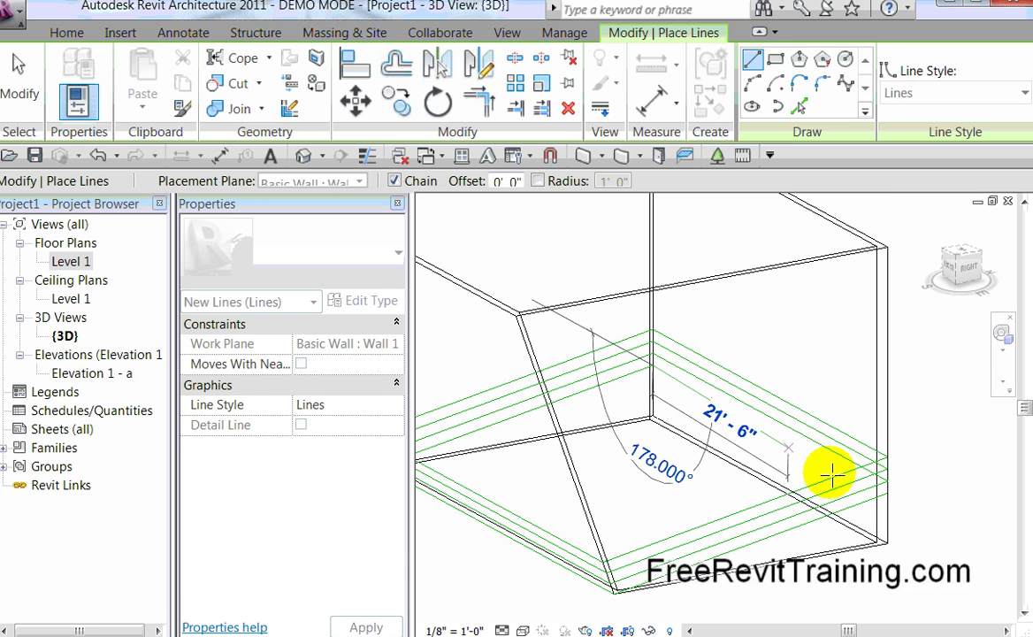
pyautogui.click(883, 516)
pyautogui.press('Escape')
pyautogui.keyDown('shift'); pyautogui.moveTo(922, 595); pyautogui.dragTo(834, 475, button='middle'); pyautogui.keyUp('shift')
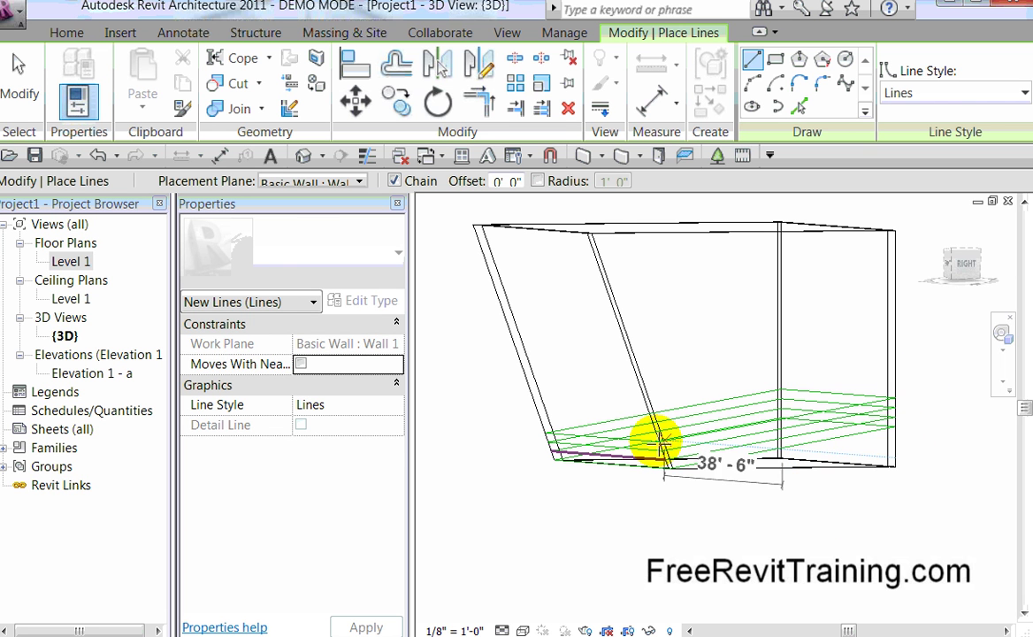
pyautogui.press('Escape')
pyautogui.press('Escape')
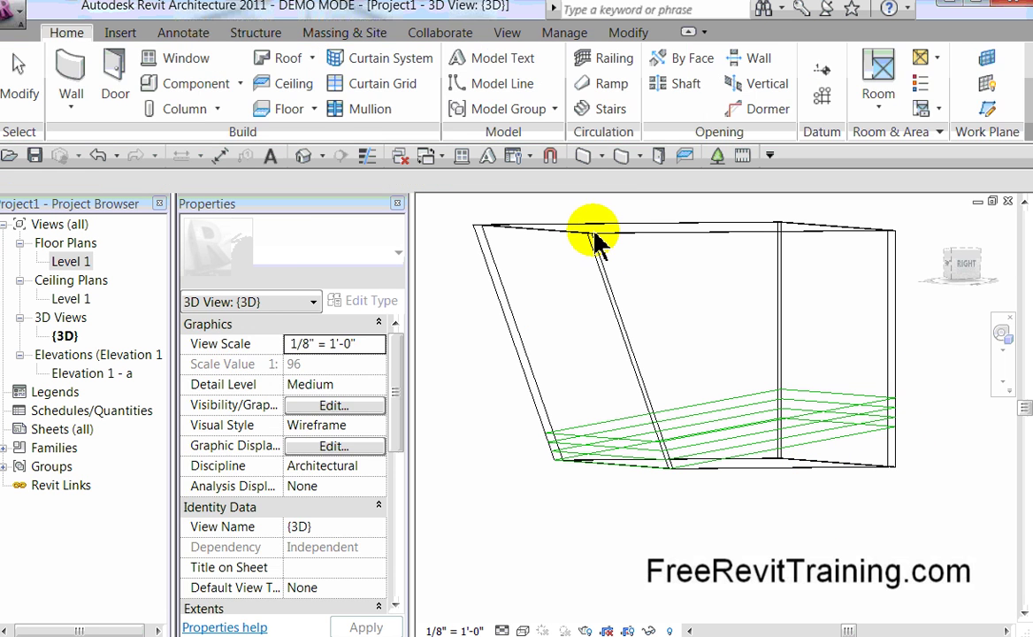
# - Show the building from the right side and set a named reference plane as the work plane
pyautogui.click(628, 292)
pyautogui.click(710, 561)
pyautogui.click(966, 267)
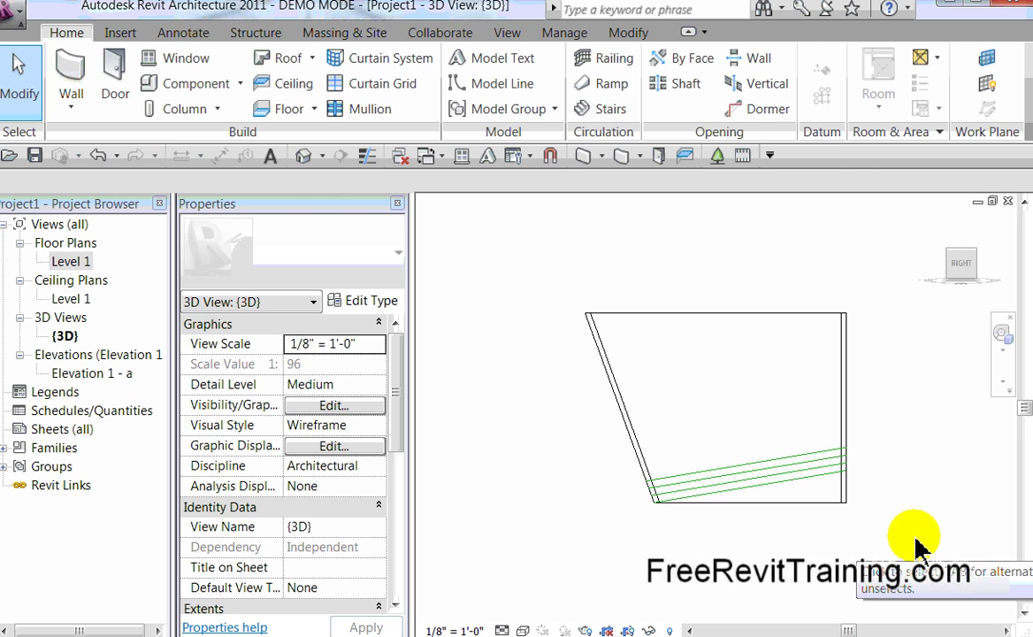
pyautogui.click(988, 59)
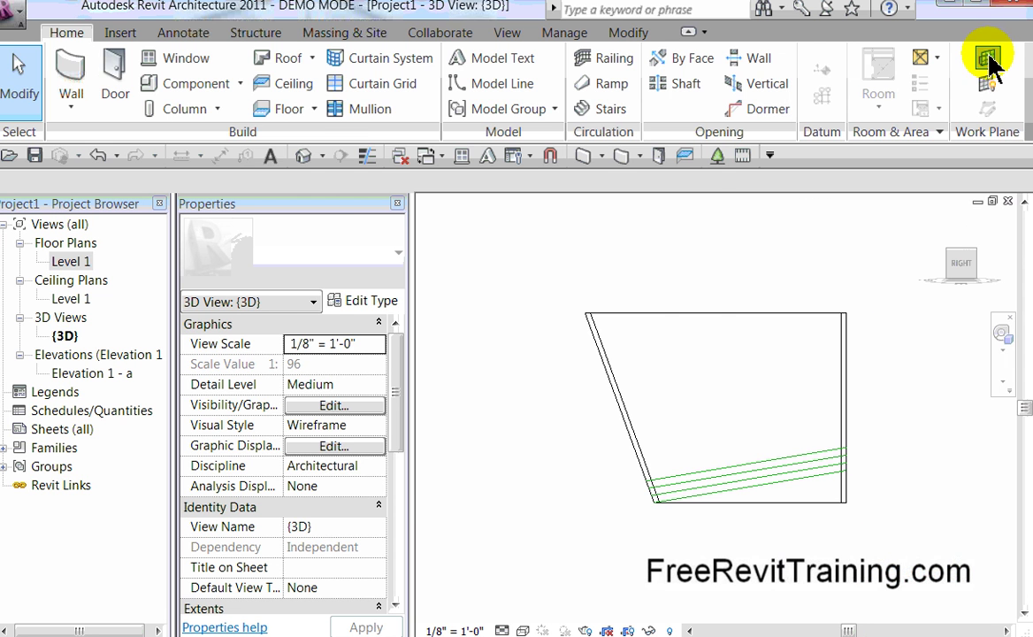
pyautogui.click(676, 339)
pyautogui.click(626, 380)
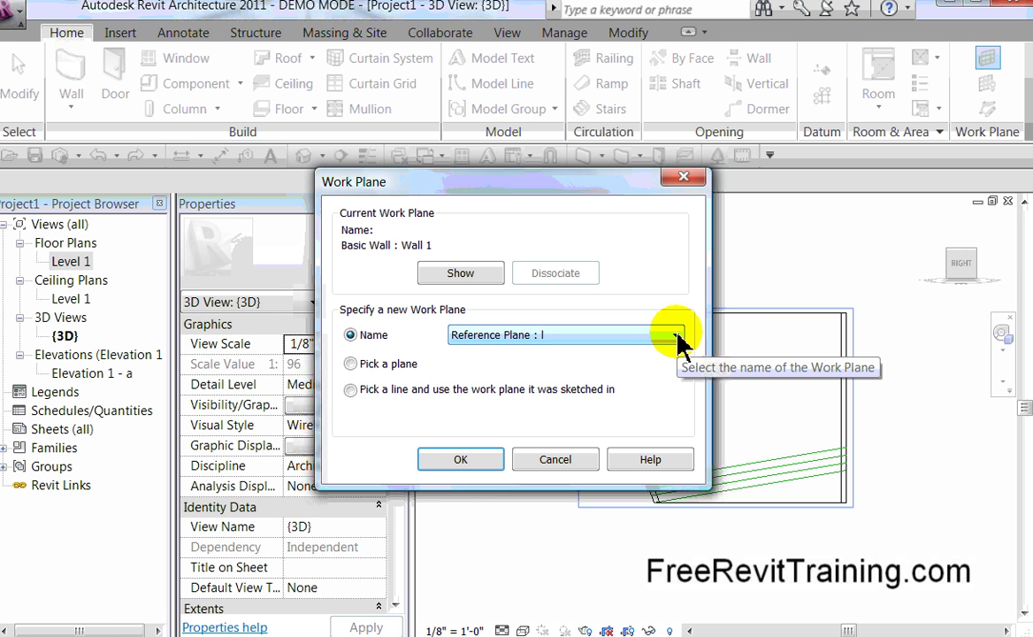
pyautogui.click(677, 339)
pyautogui.click(668, 394)
pyautogui.click(472, 471)
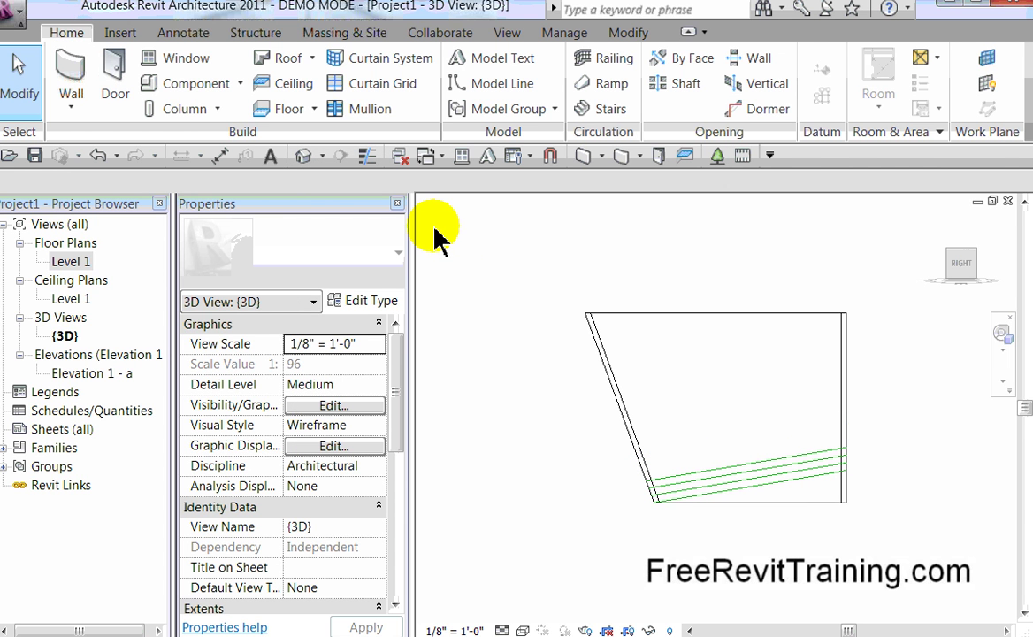
# - Start a new in-place model component in the Walls family category, accepting the suggested name
pyautogui.click(124, 35)
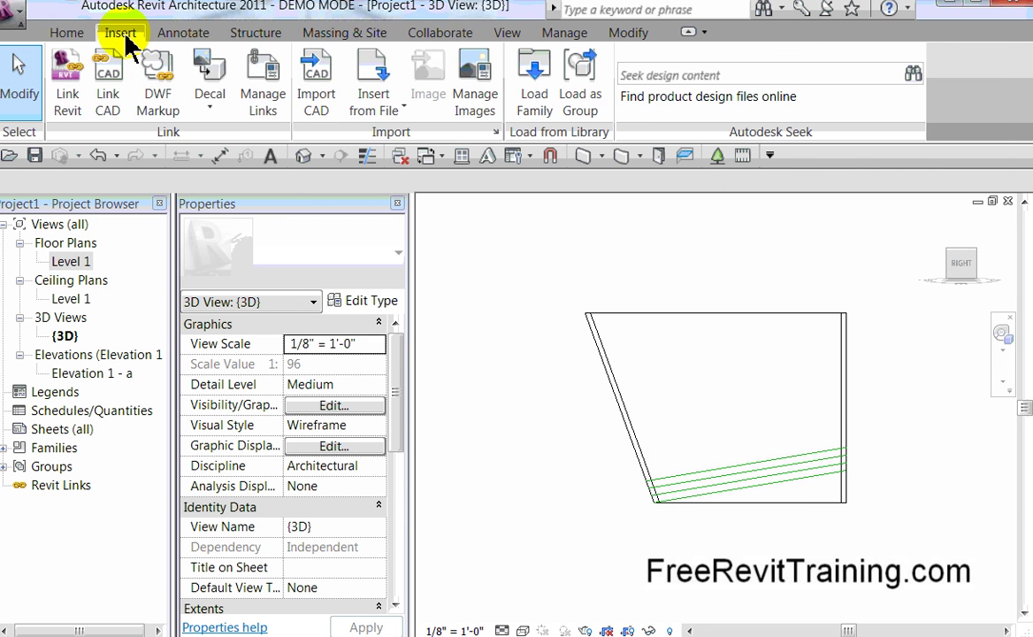
pyautogui.click(69, 32)
pyautogui.click(240, 84)
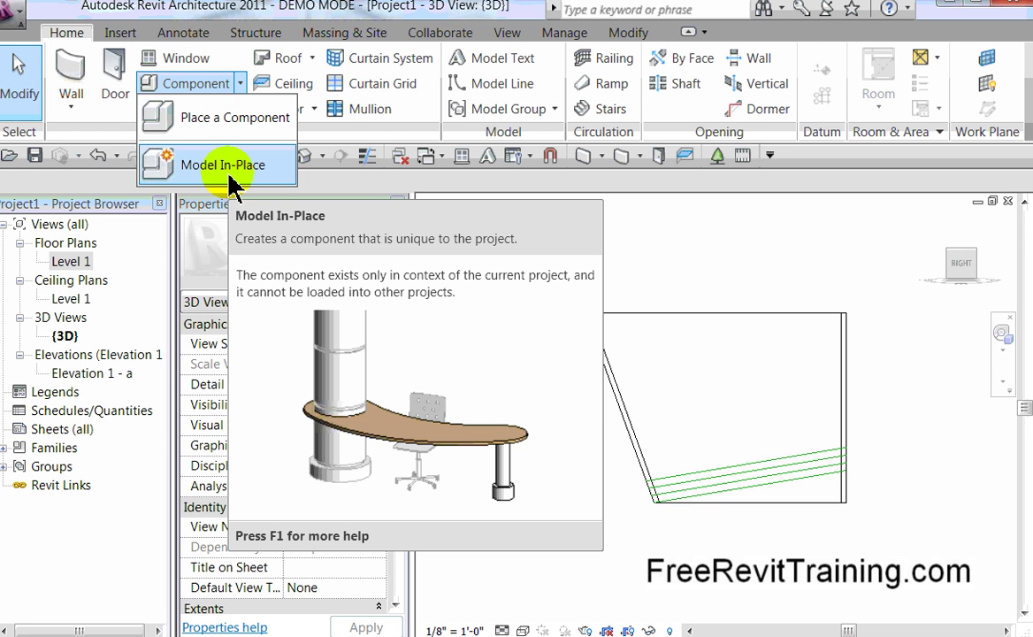
pyautogui.click(228, 167)
pyautogui.moveTo(451, 221); pyautogui.dragTo(464, 300)
pyautogui.click(181, 330)
pyautogui.click(354, 584)
pyautogui.click(489, 244)
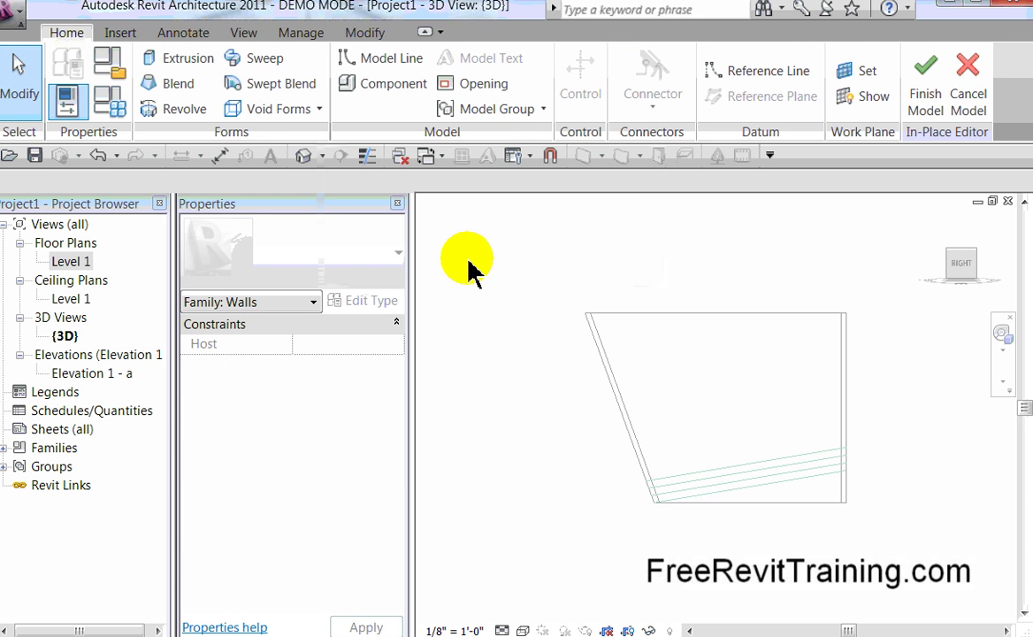
# - Create an extrusion from a closed profile bounded by the uppermost sloped line, the back edge, the base and the slanted edge, 1' 0" deep
pyautogui.click(175, 60)
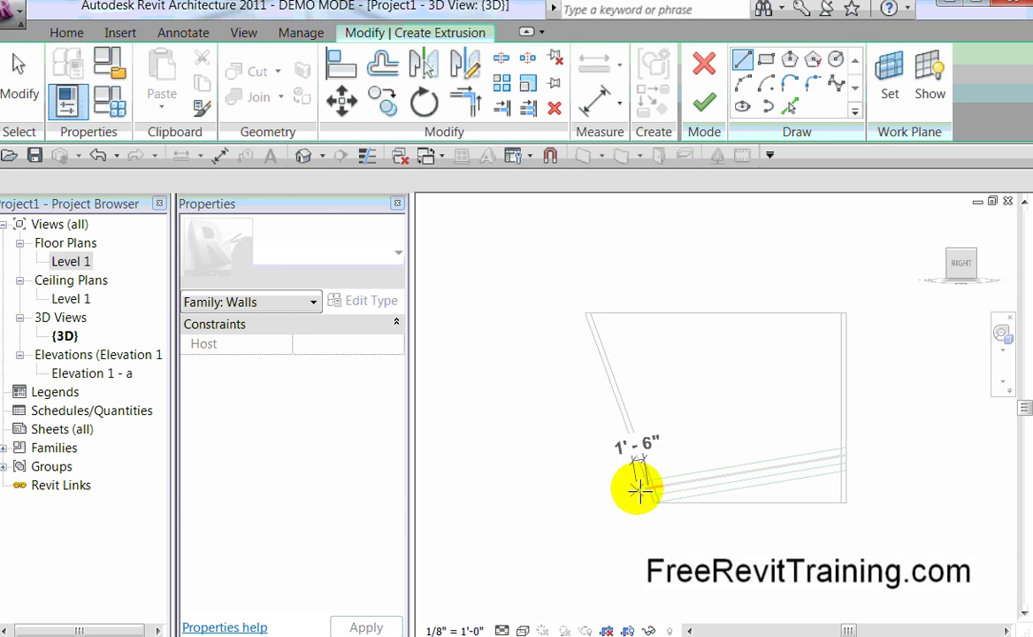
pyautogui.click(645, 481)
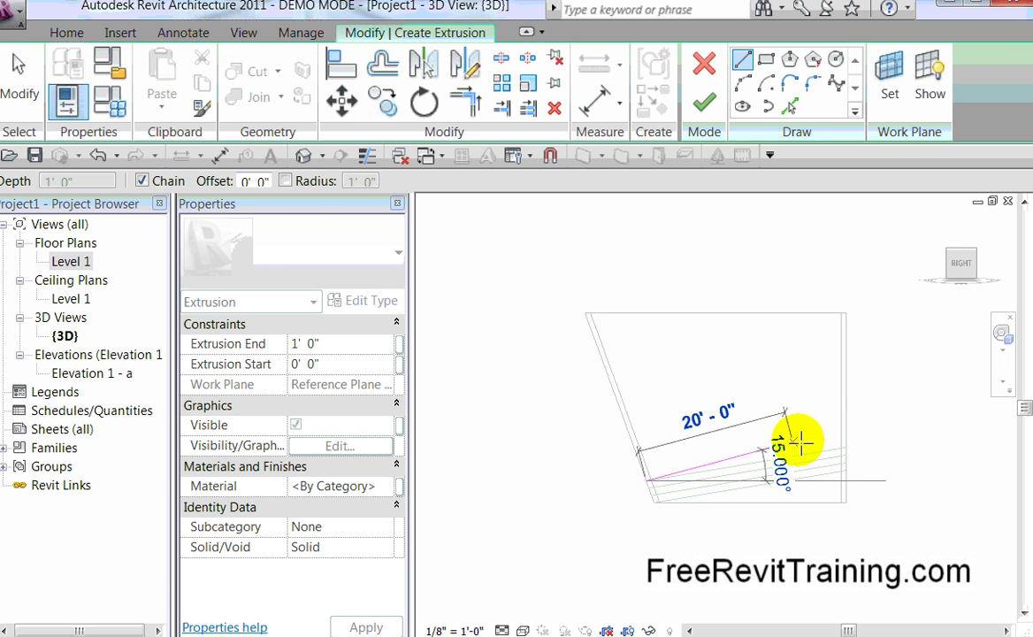
pyautogui.click(850, 446)
pyautogui.click(848, 503)
pyautogui.click(654, 502)
pyautogui.click(649, 480)
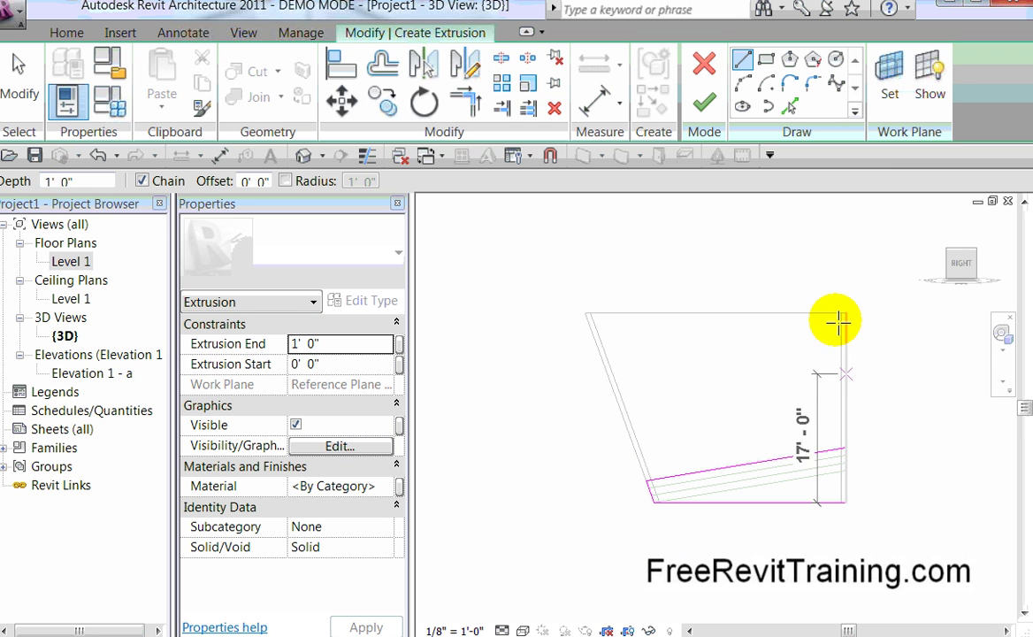
pyautogui.click(707, 108)
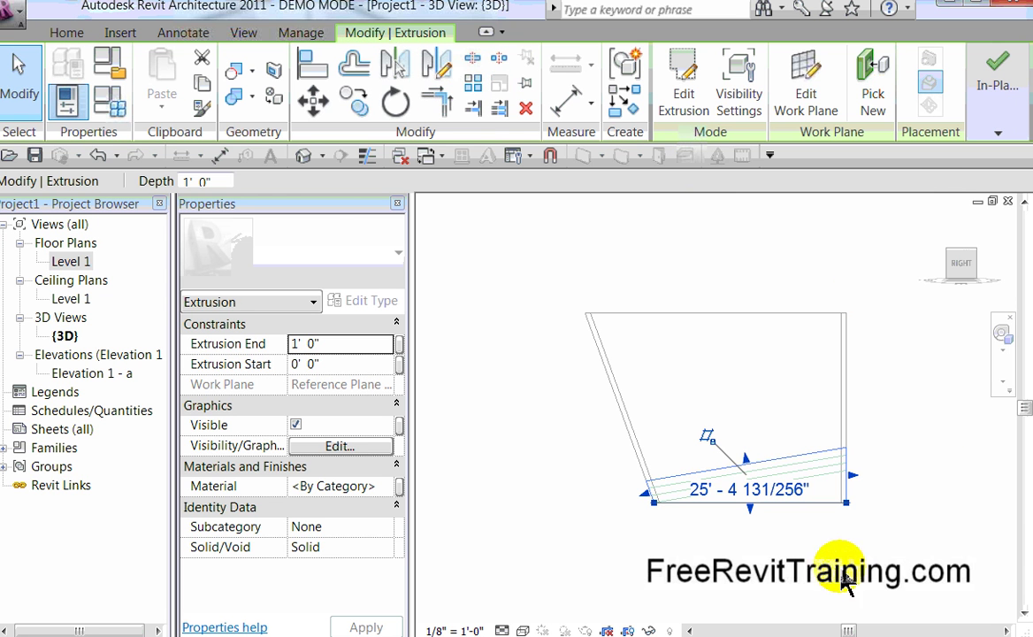
# - In the home 3D view, copy the extrusion and paste it aligned to the same place three times
pyautogui.moveTo(947, 239)
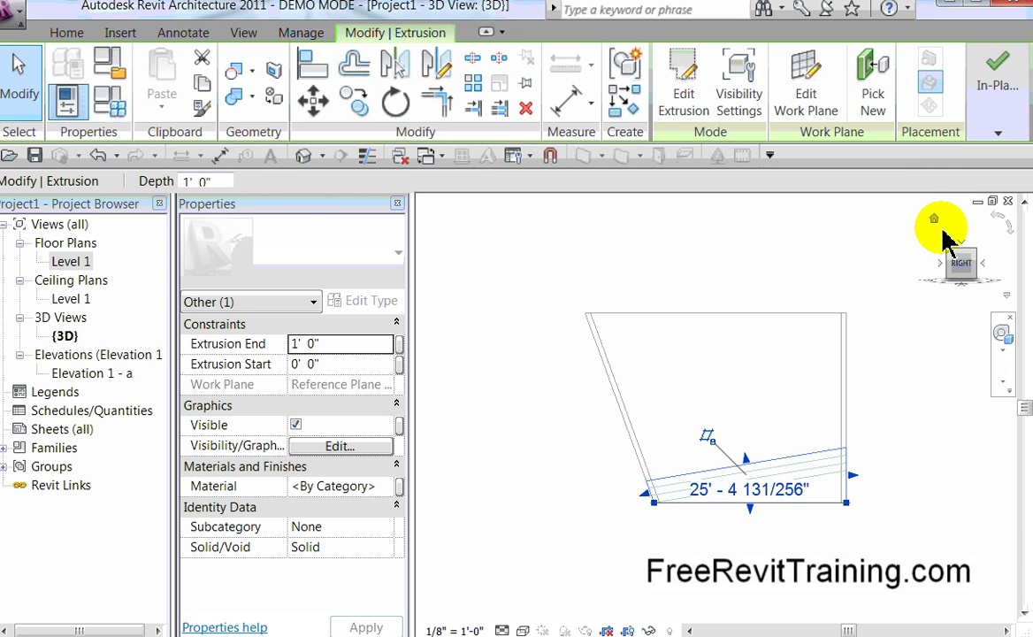
pyautogui.click(934, 220)
pyautogui.click(929, 562)
pyautogui.scroll(3, 766, 449)
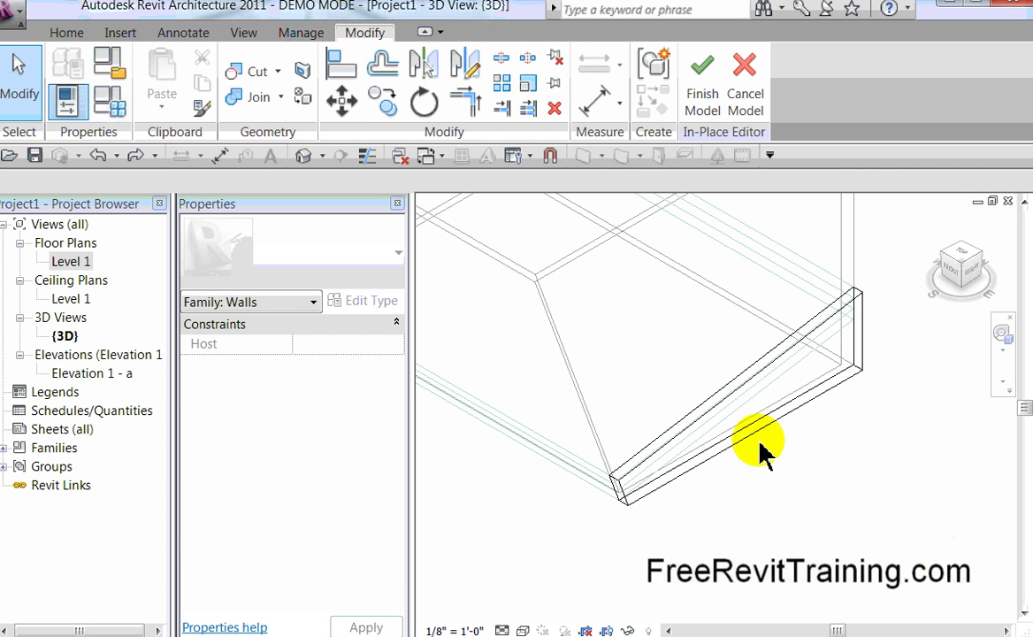
pyautogui.click(756, 440)
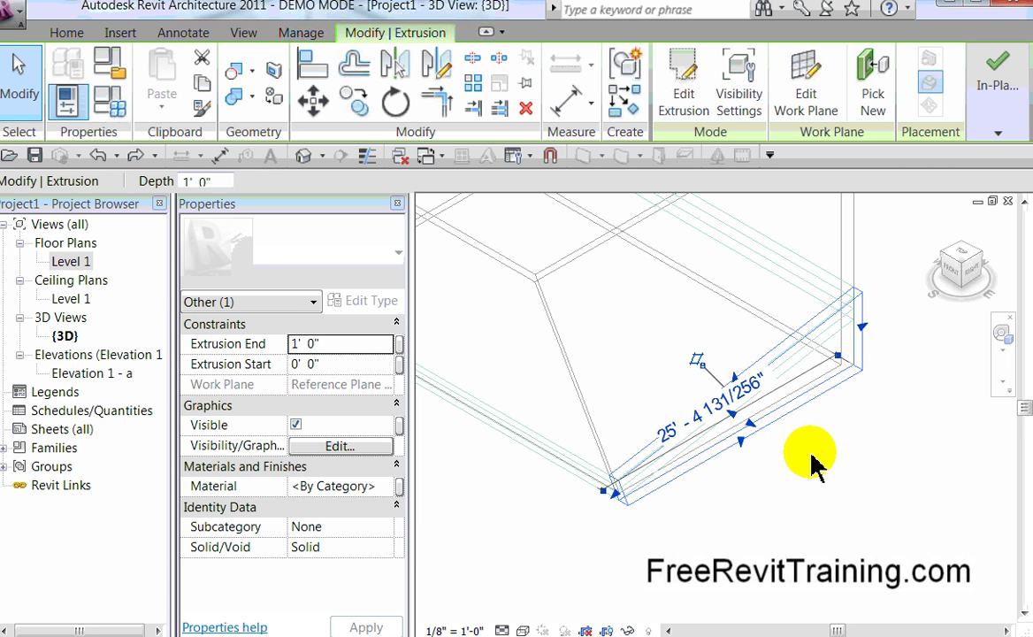
pyautogui.click(202, 83)
pyautogui.click(163, 104)
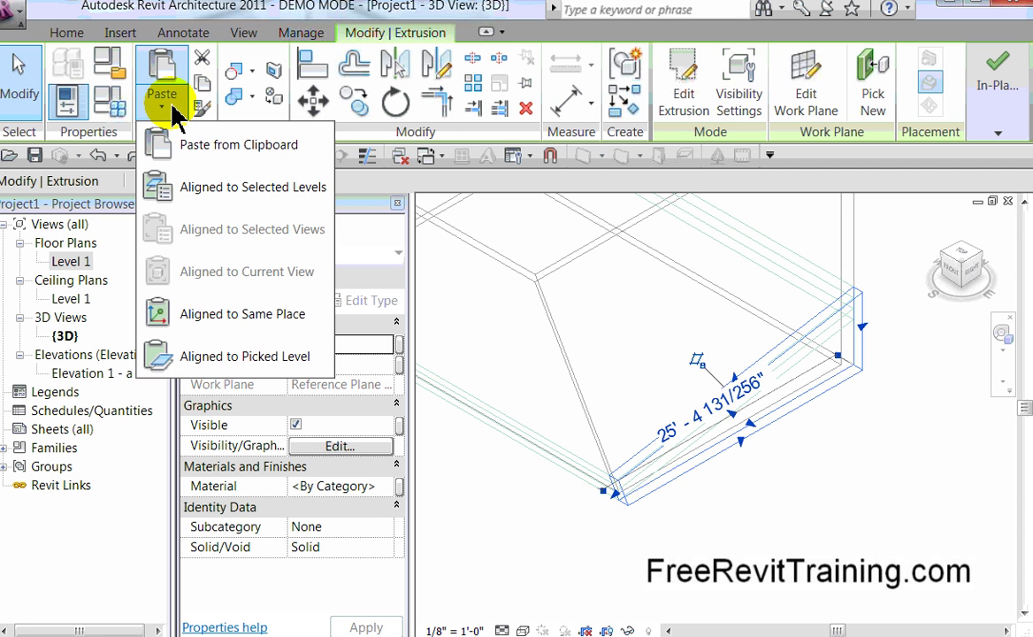
pyautogui.click(232, 313)
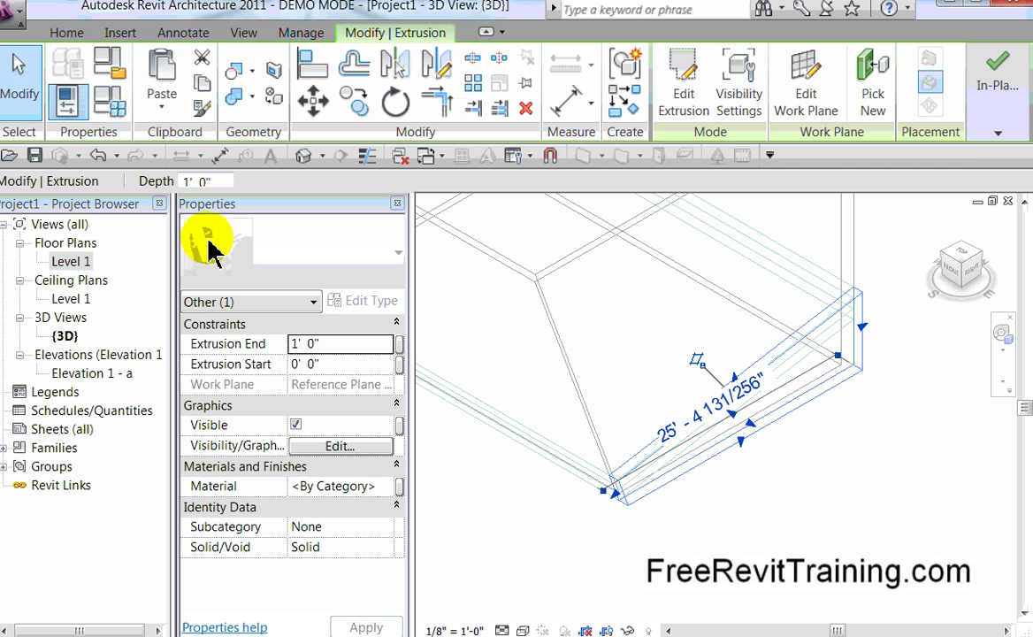
pyautogui.click(164, 106)
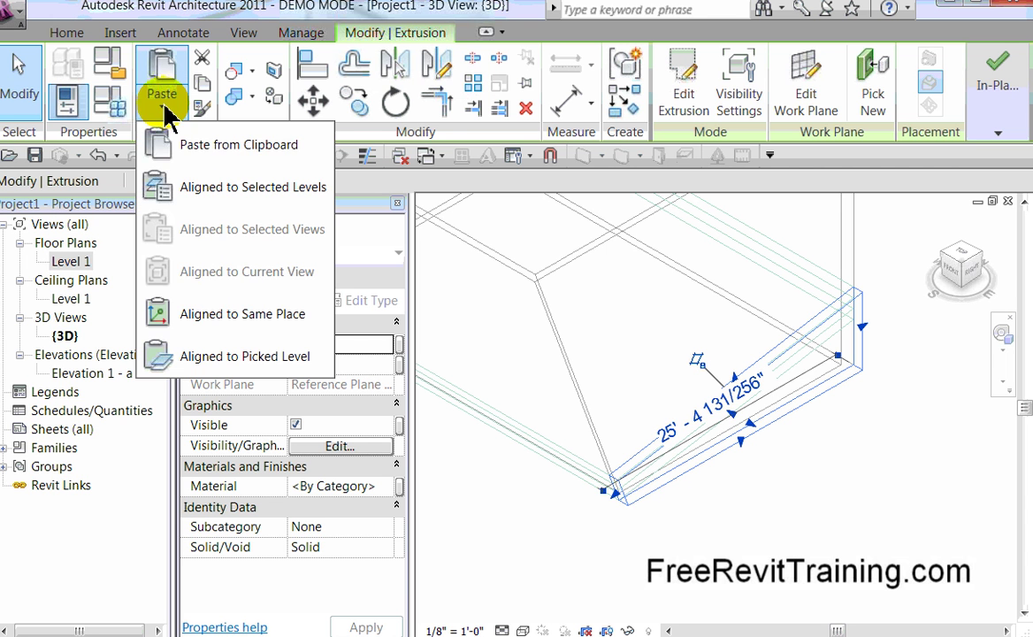
pyautogui.click(226, 314)
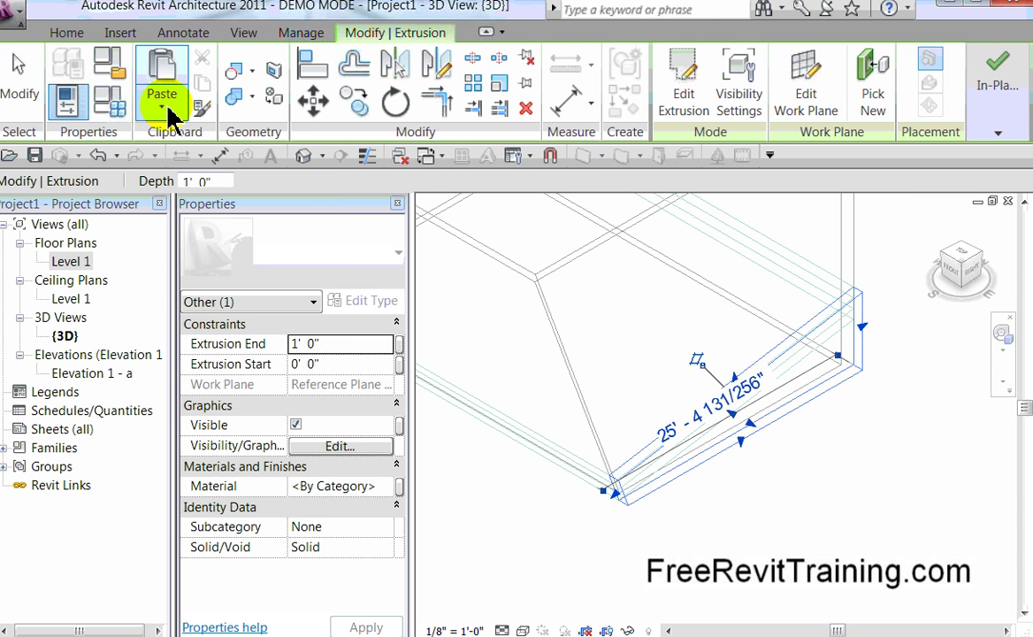
pyautogui.click(165, 108)
pyautogui.click(209, 317)
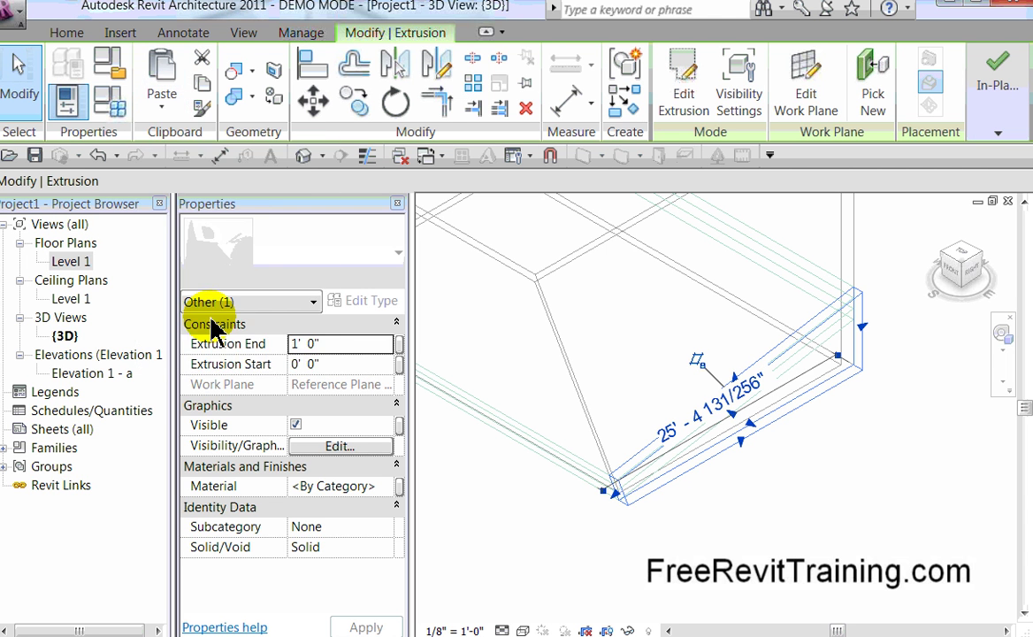
# - Select all the overlapping extrusions at the side wall together to check the pasted copies
pyautogui.scroll(-3, 795, 502)
pyautogui.scroll(-1, 848, 495)
pyautogui.moveTo(719, 485); pyautogui.dragTo(761, 526)
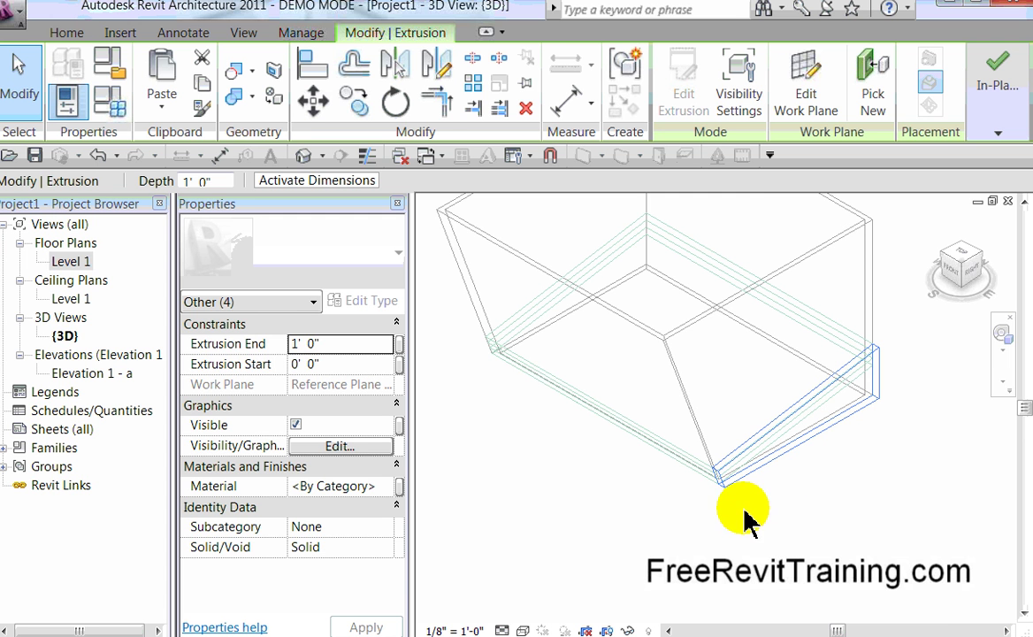
# - Stretch the first two extrusions past both ends of the building, the second from about -52' 3" to 6' 2"
pyautogui.click(823, 423)
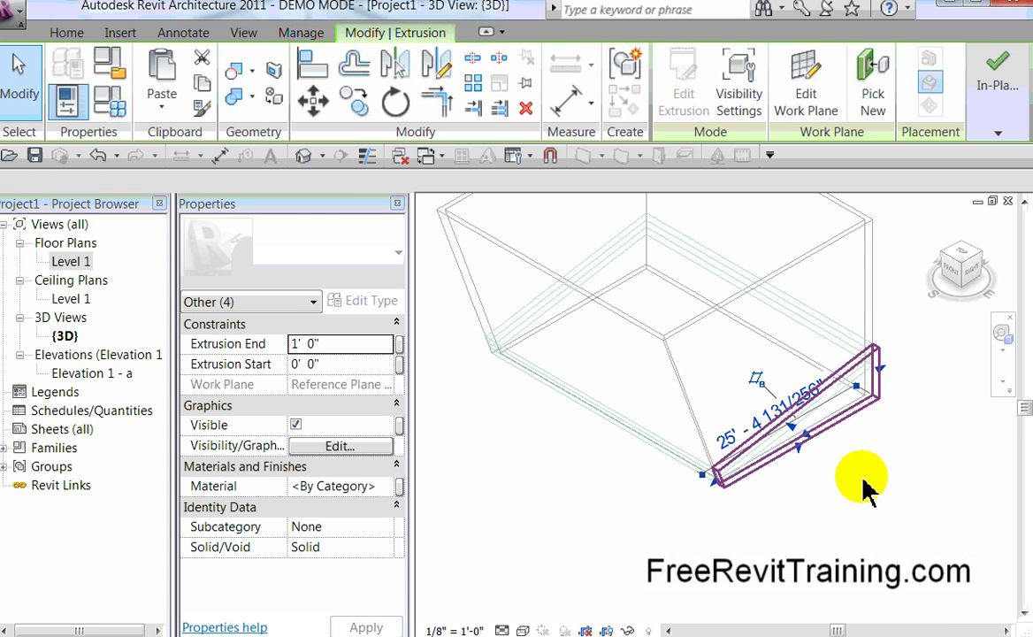
pyautogui.moveTo(517, 294); pyautogui.dragTo(519, 525)
pyautogui.moveTo(812, 442); pyautogui.dragTo(835, 502)
pyautogui.click(869, 581)
pyautogui.click(805, 453)
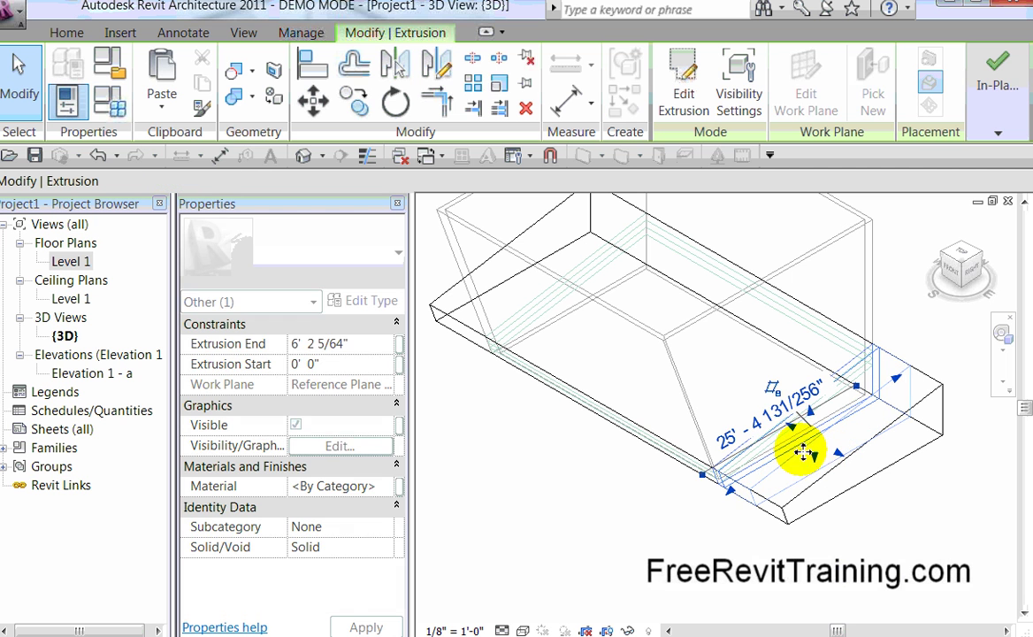
pyautogui.moveTo(796, 433); pyautogui.dragTo(469, 266)
pyautogui.click(899, 536)
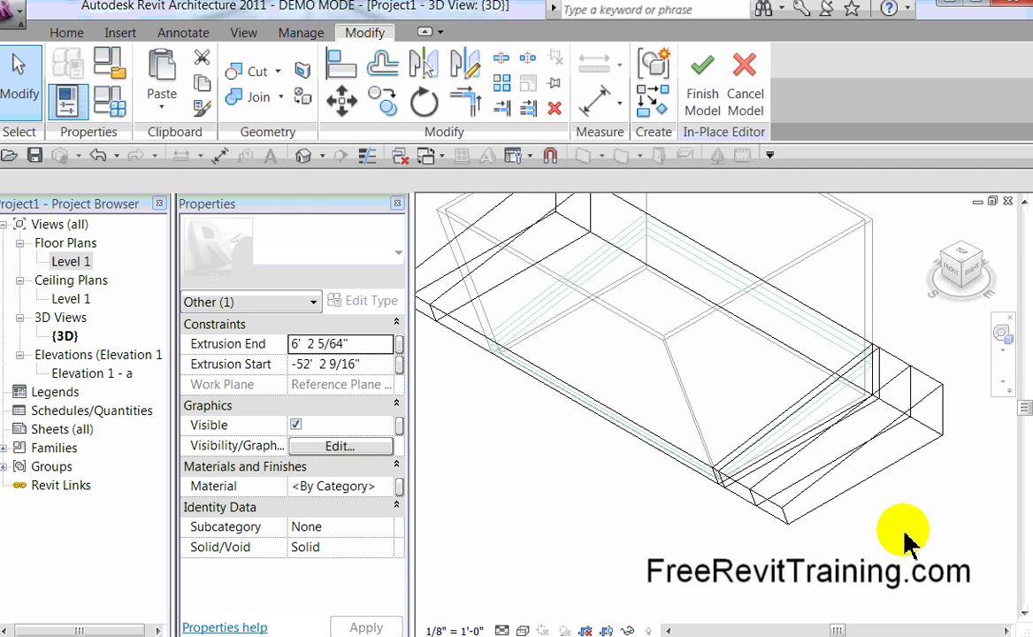
# - Stretch the remaining stacked extrusions across the building, extending the third about 3' 2" at the side wall and past the opposite end
pyautogui.click(807, 449)
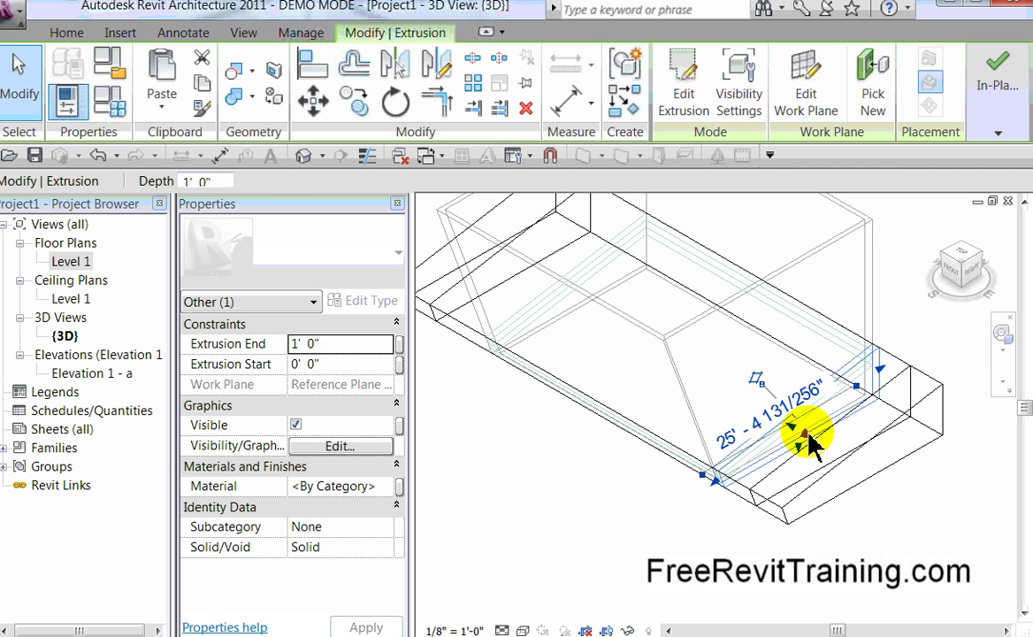
pyautogui.moveTo(827, 465); pyautogui.dragTo(795, 439)
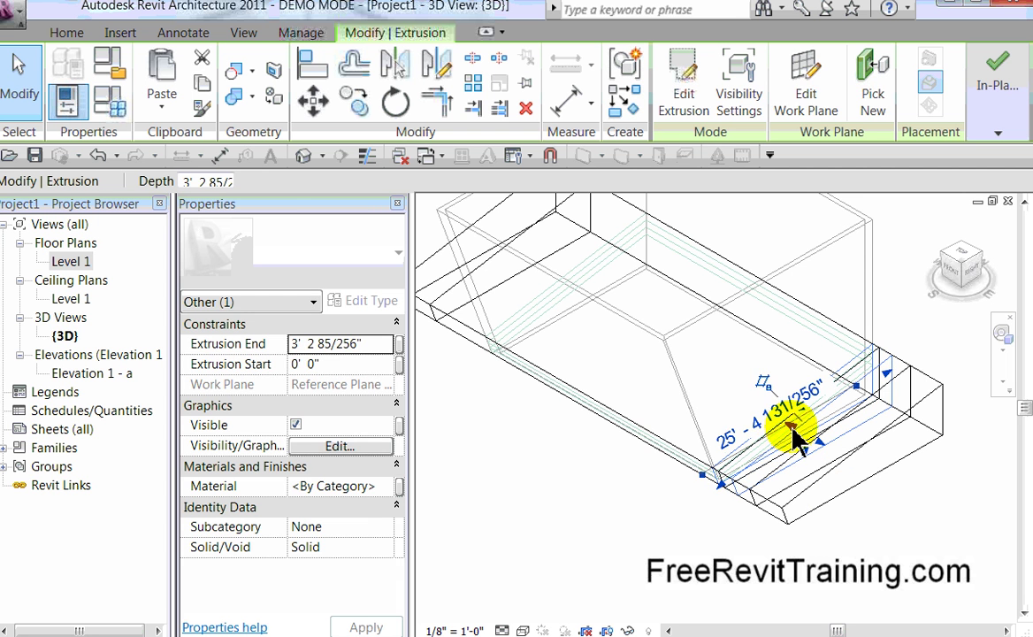
pyautogui.moveTo(516, 285); pyautogui.dragTo(536, 296)
pyautogui.click(521, 484)
pyautogui.scroll(-2, 554, 535)
pyautogui.moveTo(554, 535); pyautogui.dragTo(637, 535, button='middle')
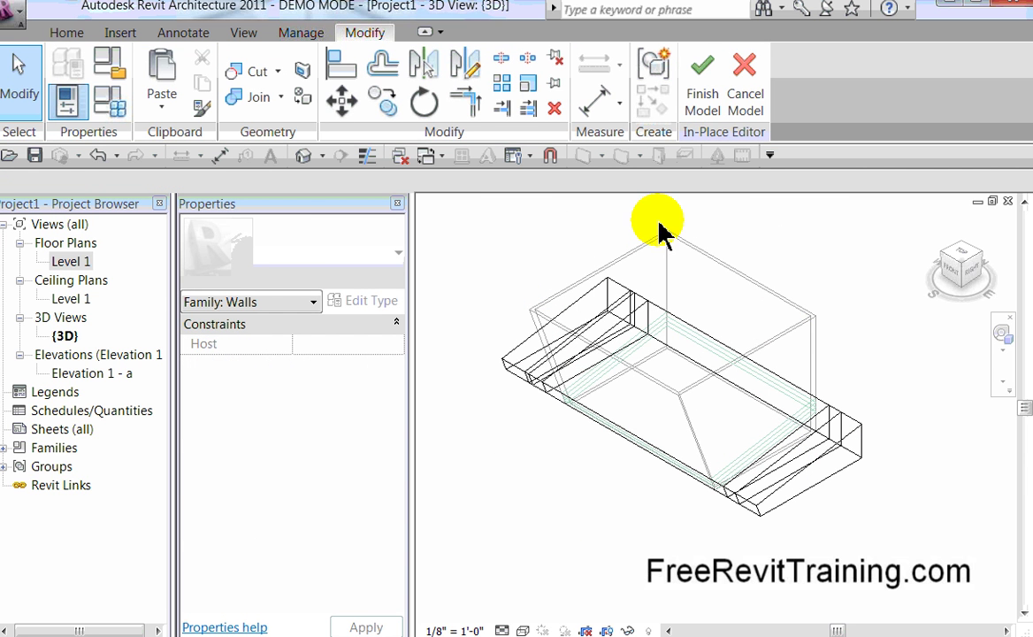
pyautogui.click(251, 73)
pyautogui.click(800, 311)
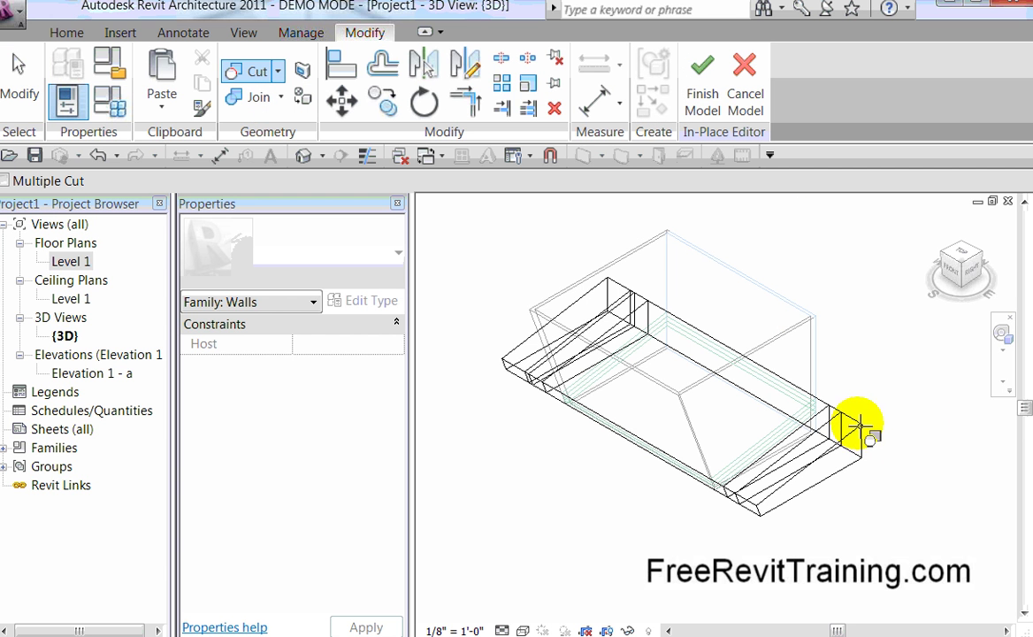
pyautogui.click(857, 425)
pyautogui.press('Escape')
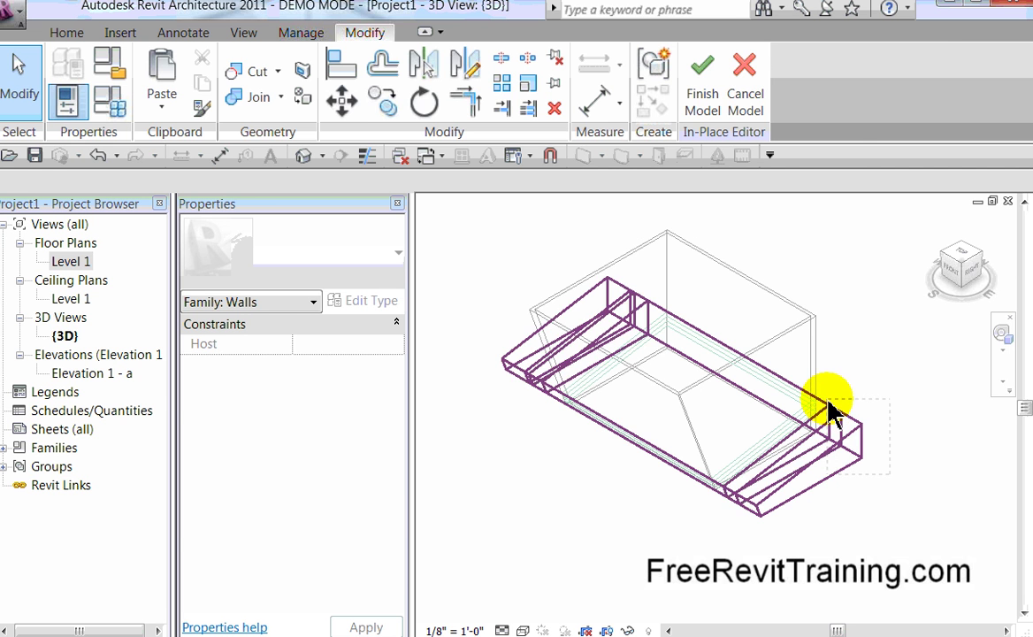
# - Convert all four stretched extrusions from solid to Void
pyautogui.click(831, 411)
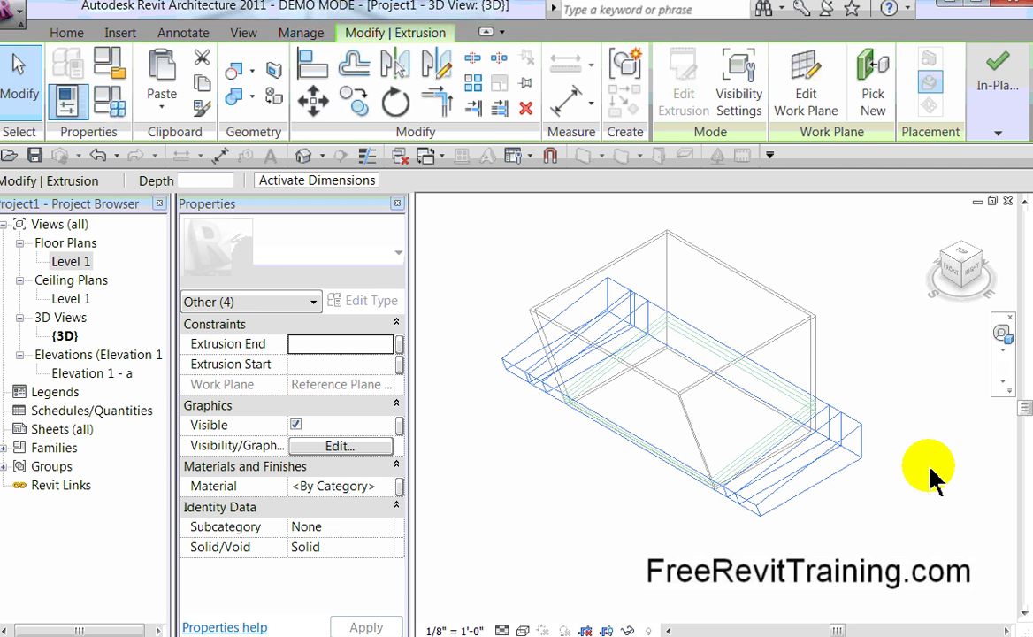
pyautogui.click(388, 548)
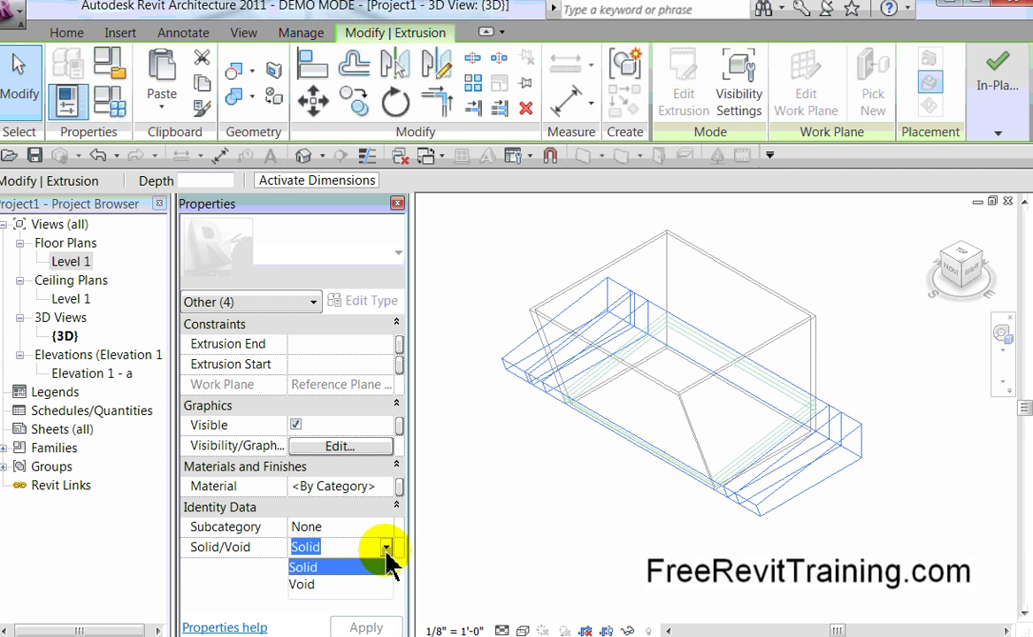
pyautogui.click(371, 583)
pyautogui.click(920, 354)
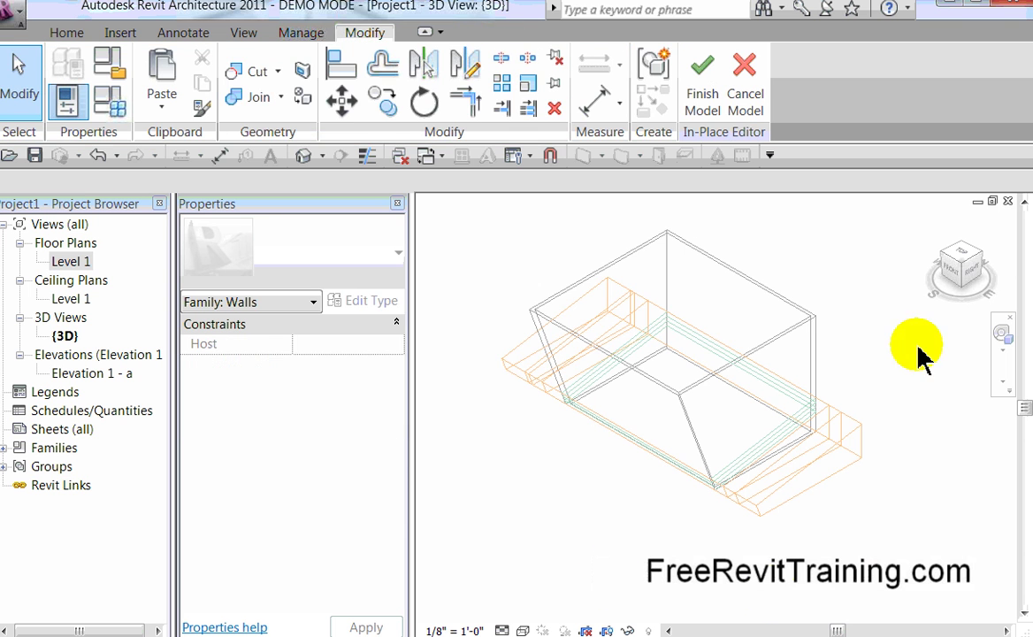
# - Cut each of the four building walls with its own void extrusion and finish the in-place model
pyautogui.click(253, 73)
pyautogui.click(751, 283)
pyautogui.click(867, 429)
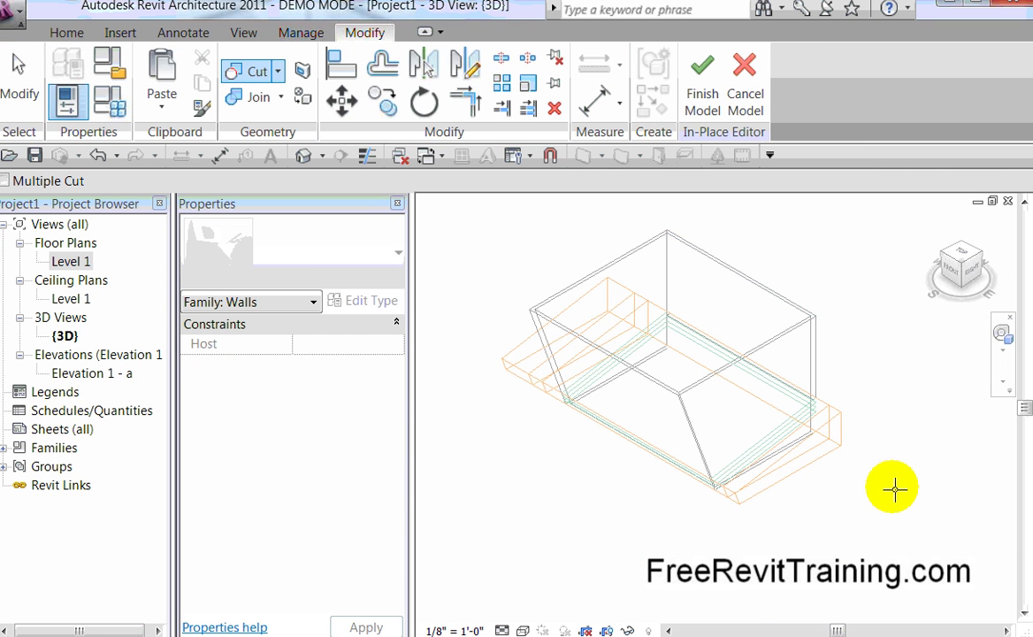
pyautogui.click(633, 248)
pyautogui.click(576, 307)
pyautogui.click(544, 316)
pyautogui.click(541, 378)
pyautogui.click(743, 365)
pyautogui.click(834, 413)
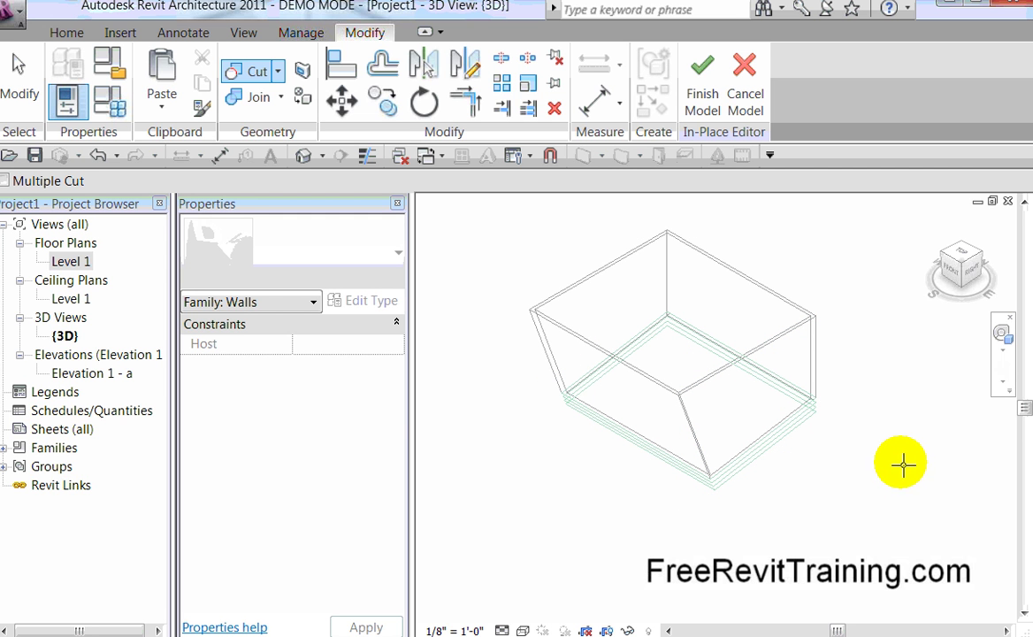
pyautogui.click(701, 104)
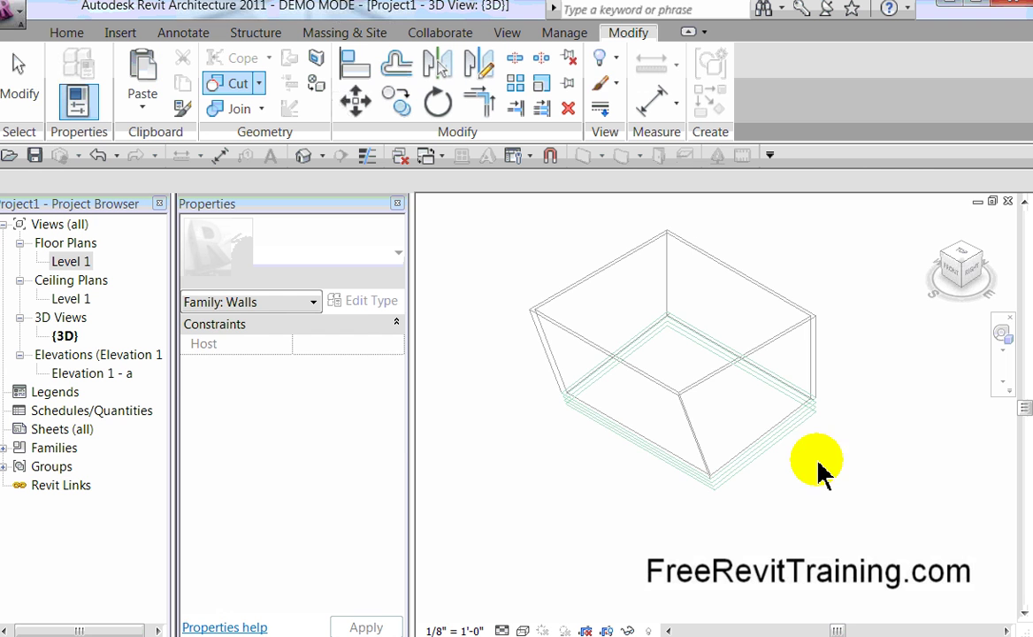
# - Start another in-place model component in the Walls family category, accepting the suggested name
pyautogui.keyDown('shift'); pyautogui.moveTo(836, 491); pyautogui.dragTo(845, 409, button='middle'); pyautogui.keyUp('shift')
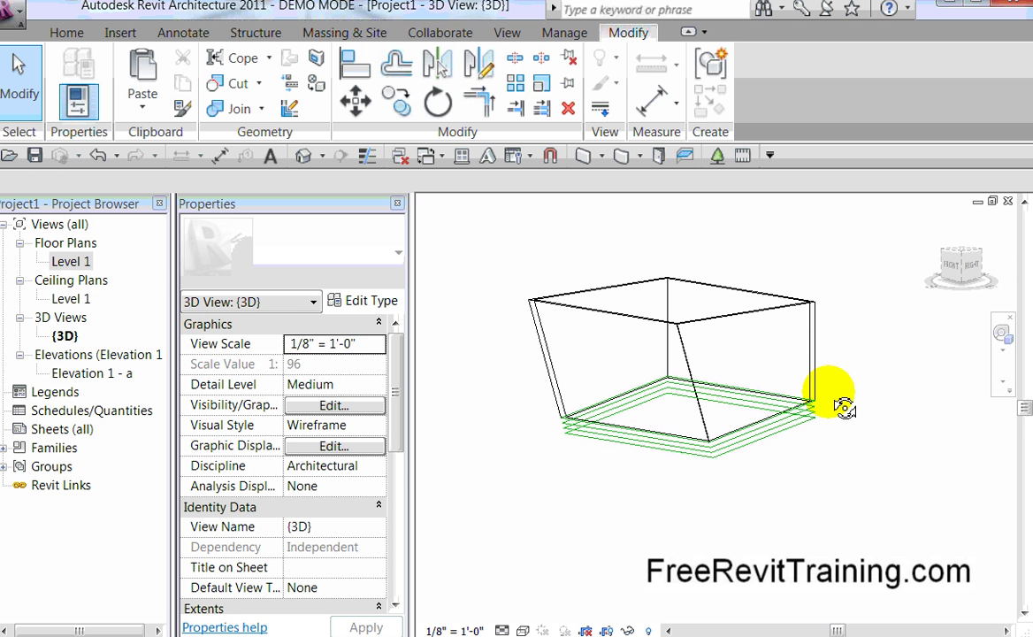
pyautogui.scroll(3, 650, 472)
pyautogui.scroll(3, 644, 460)
pyautogui.scroll(-5, 644, 464)
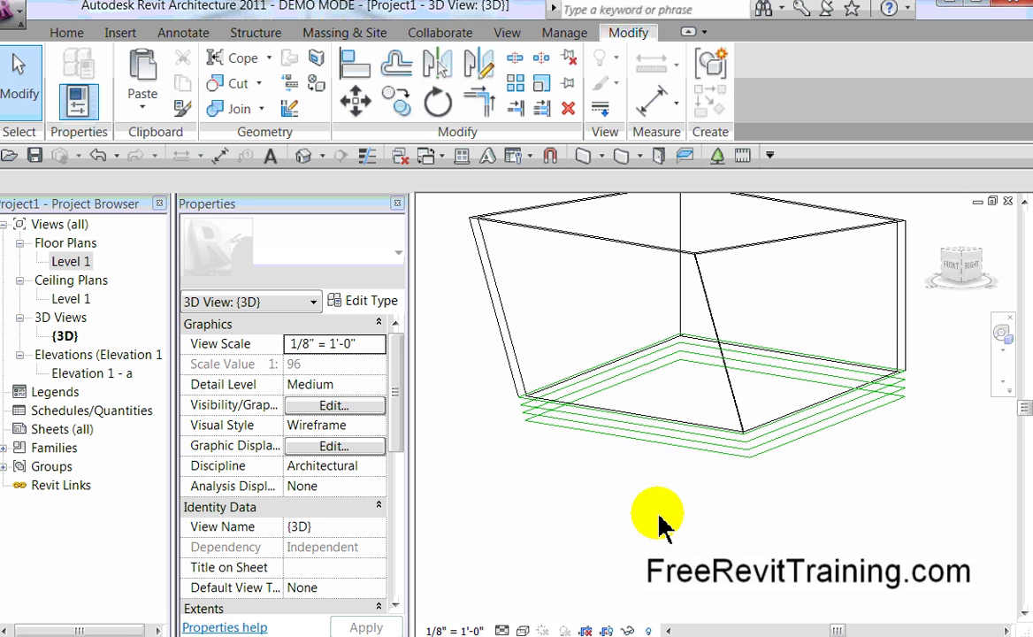
pyautogui.keyDown('shift'); pyautogui.moveTo(641, 468); pyautogui.dragTo(624, 500, button='middle'); pyautogui.keyUp('shift')
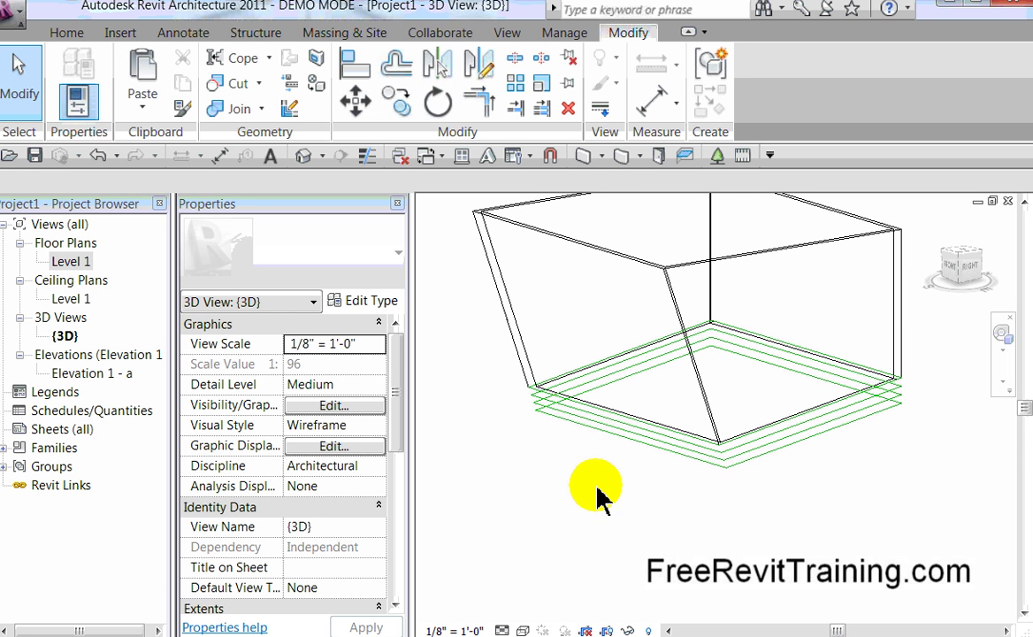
pyautogui.click(66, 35)
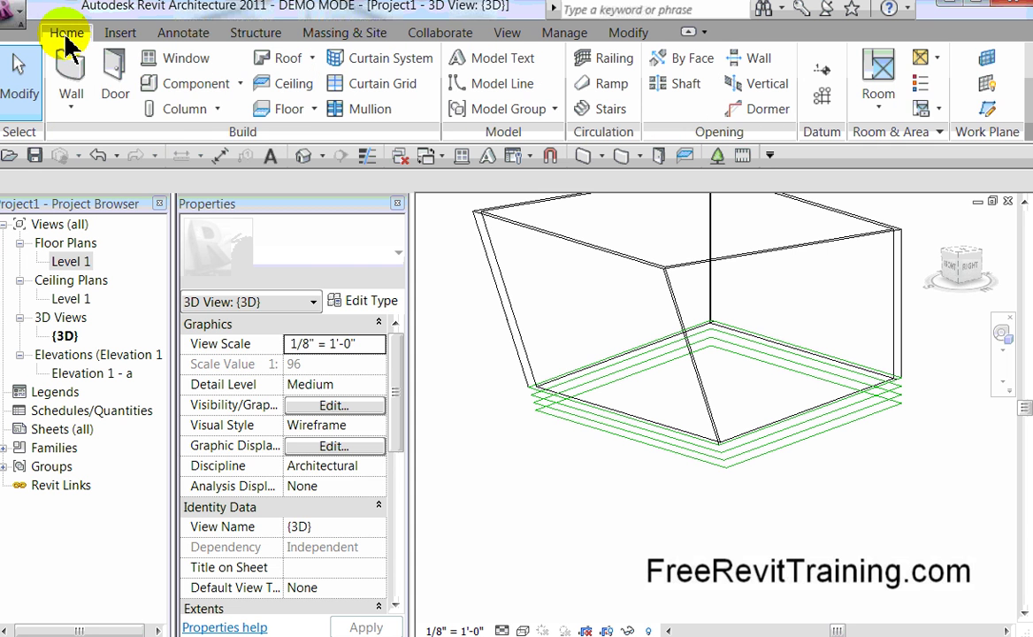
pyautogui.click(240, 84)
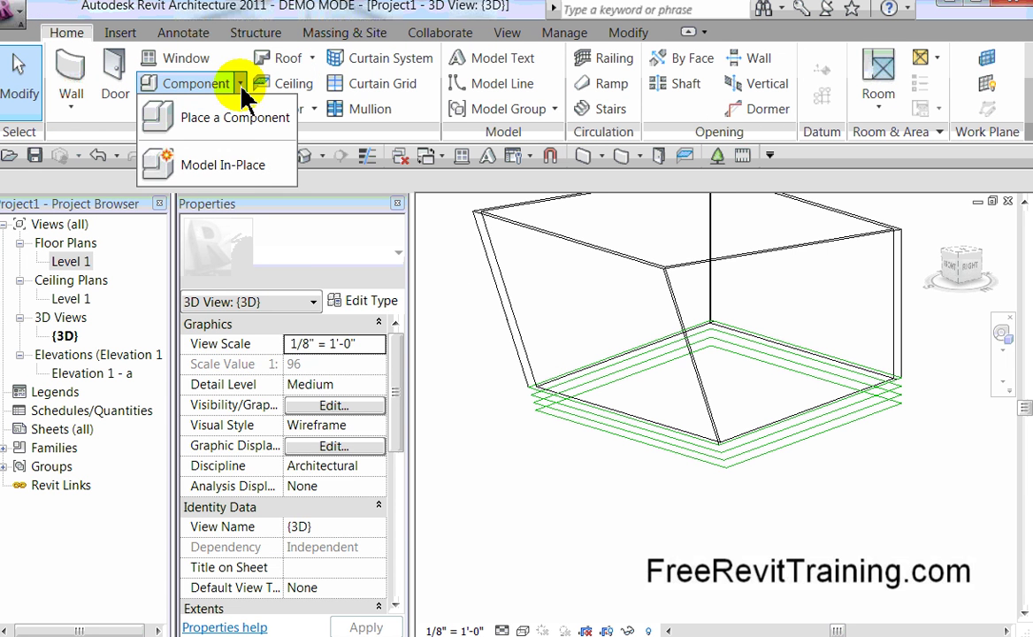
pyautogui.click(244, 166)
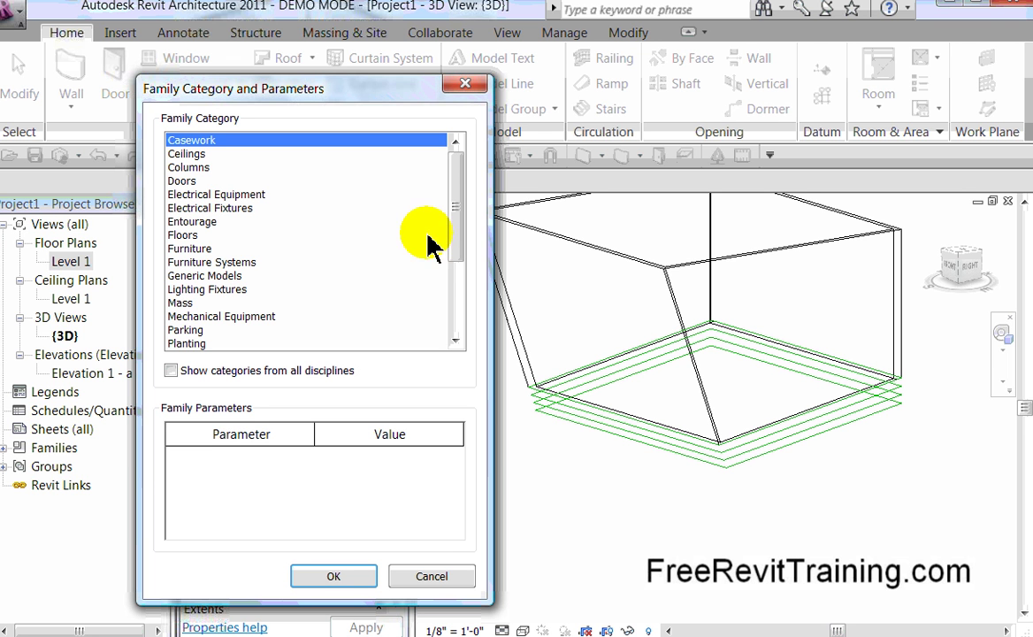
pyautogui.moveTo(456, 210); pyautogui.dragTo(457, 298)
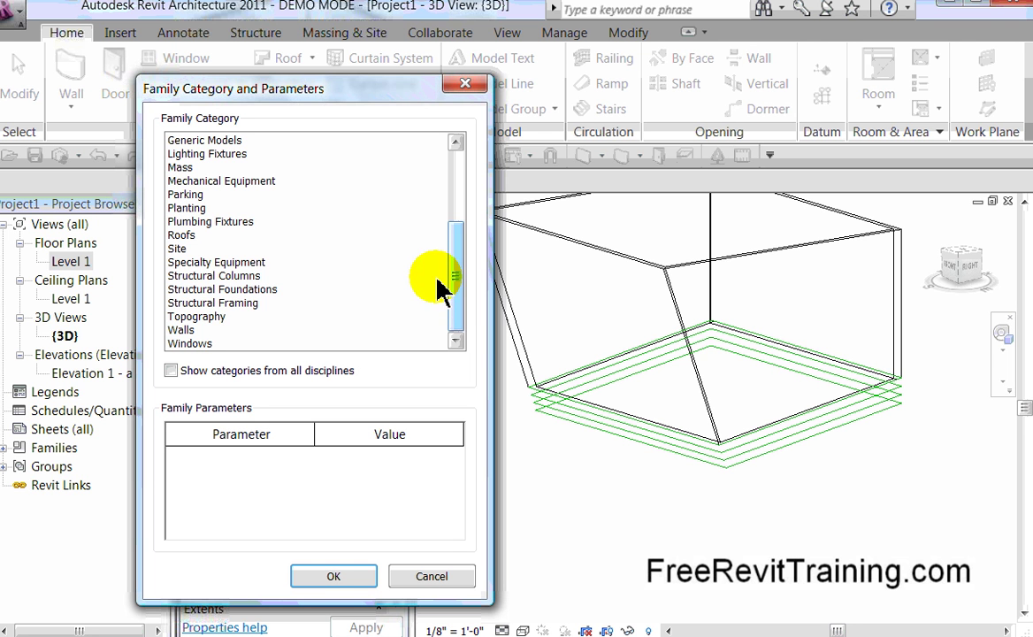
pyautogui.click(177, 332)
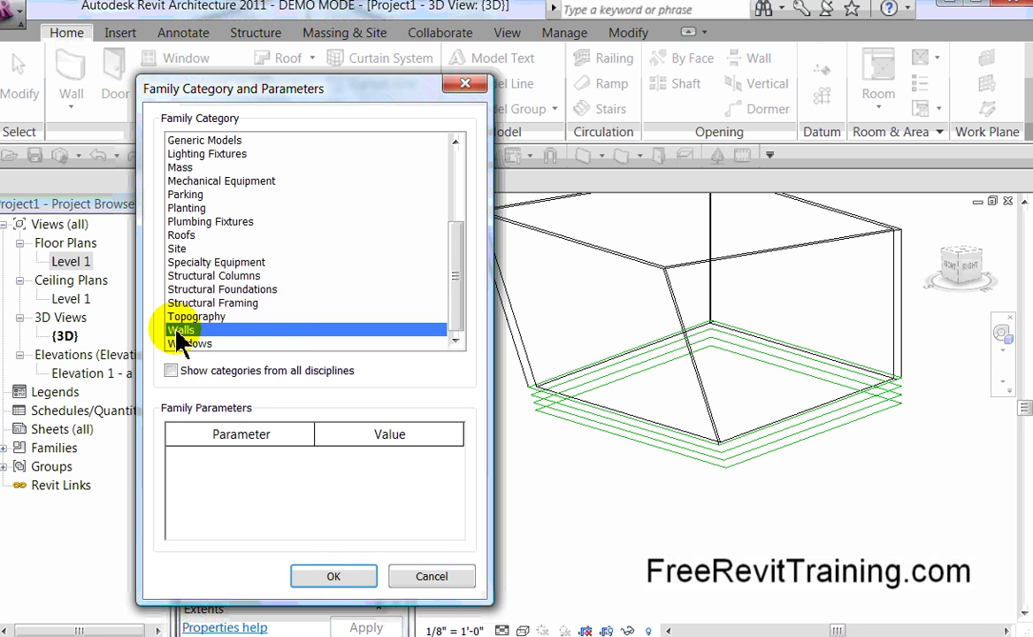
pyautogui.click(334, 576)
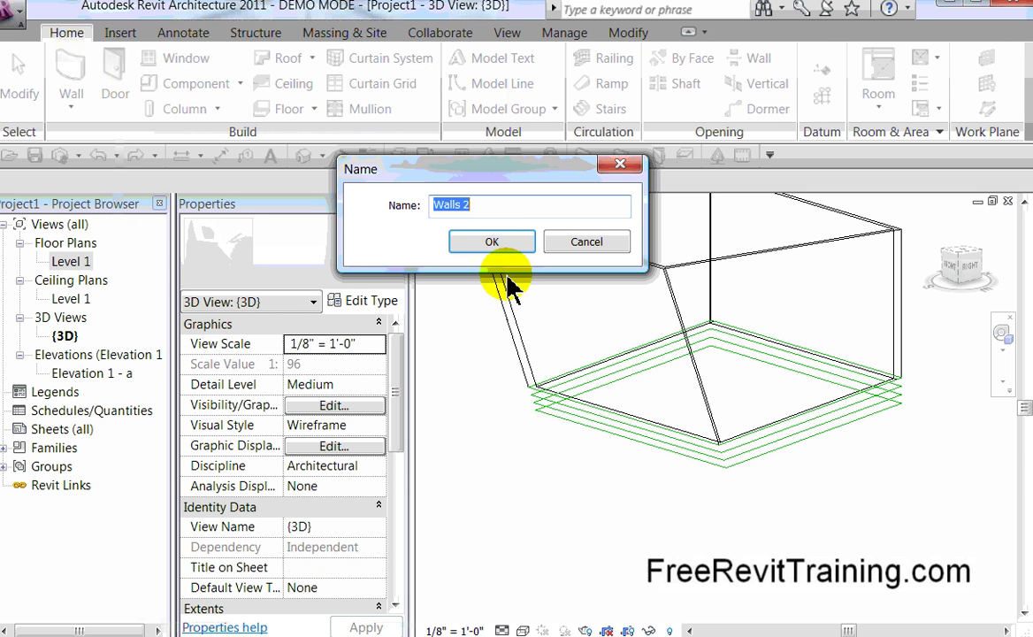
pyautogui.click(503, 243)
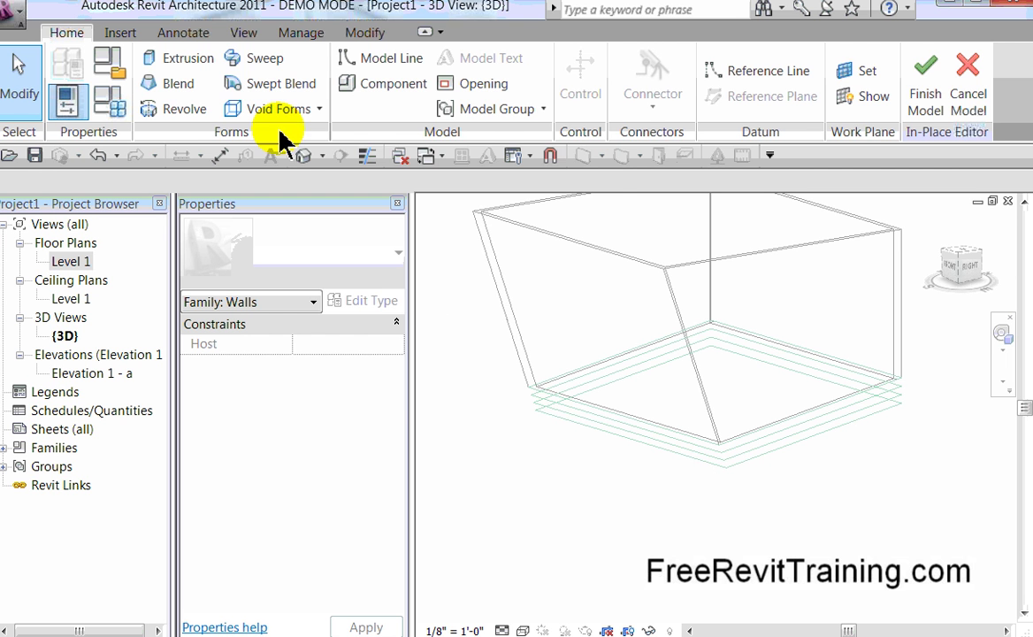
# - Start a Sweep and define its path by picking the lowest loop of model lines around the building, then finish the path
pyautogui.click(265, 58)
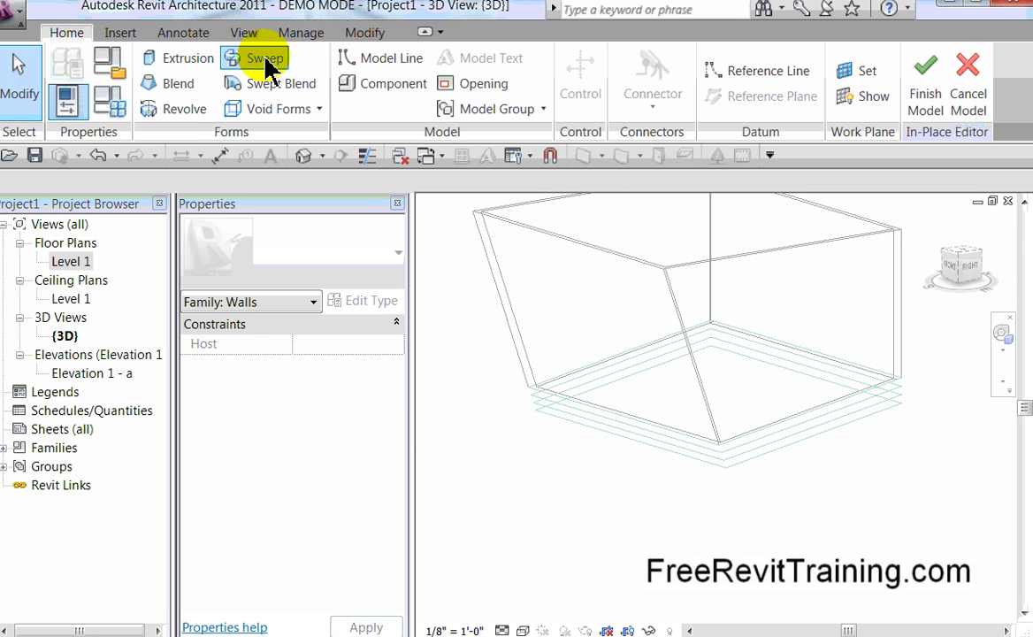
pyautogui.click(807, 135)
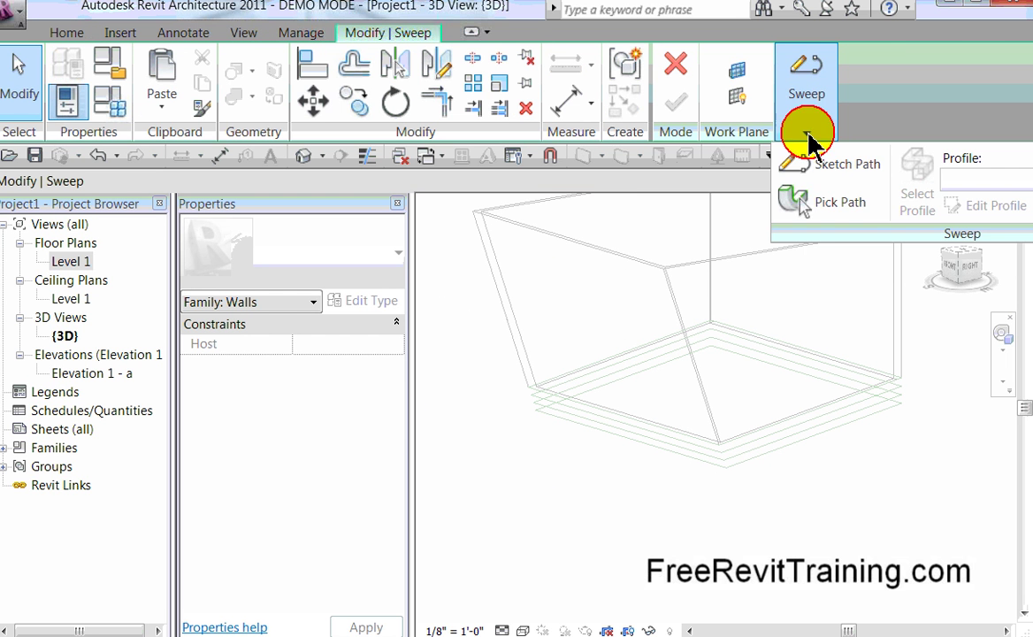
pyautogui.click(835, 205)
pyautogui.scroll(3, 618, 442)
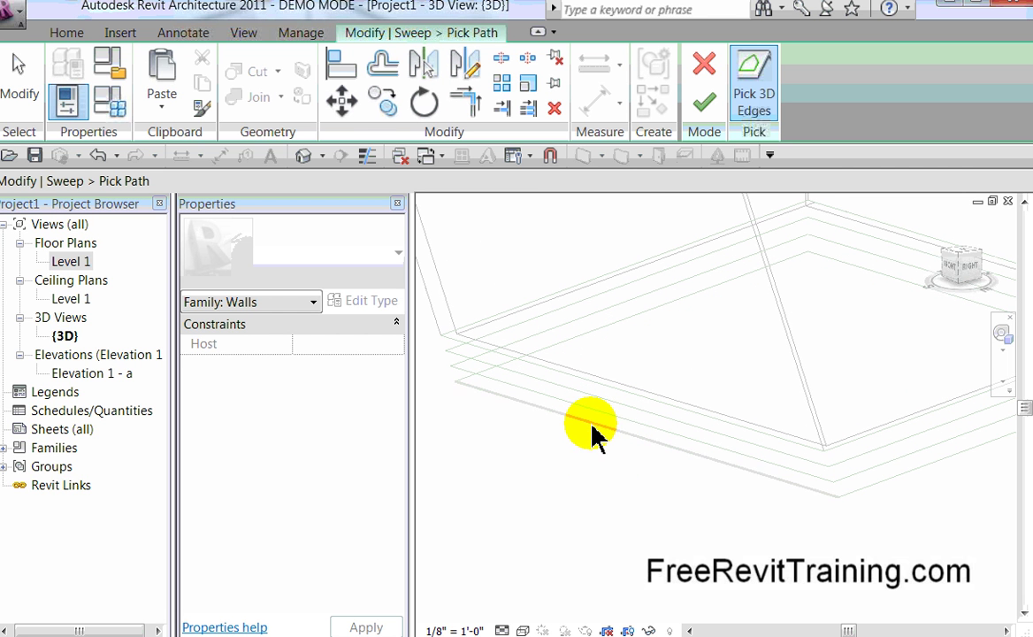
pyautogui.click(612, 432)
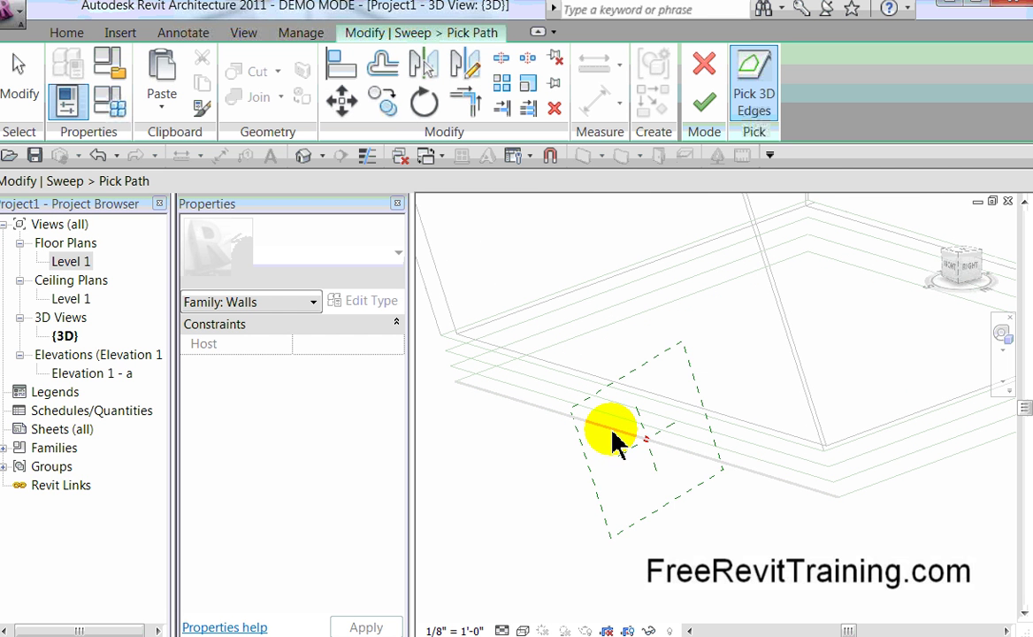
pyautogui.click(571, 347)
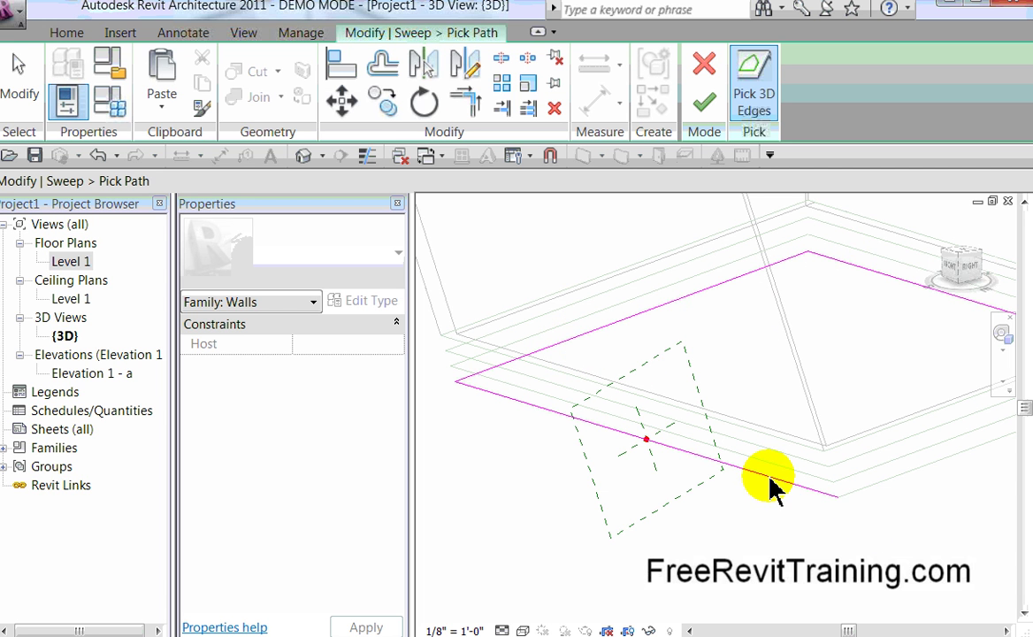
pyautogui.click(898, 484)
pyautogui.keyDown('shift'); pyautogui.moveTo(787, 579); pyautogui.dragTo(692, 553, button='middle'); pyautogui.keyUp('shift')
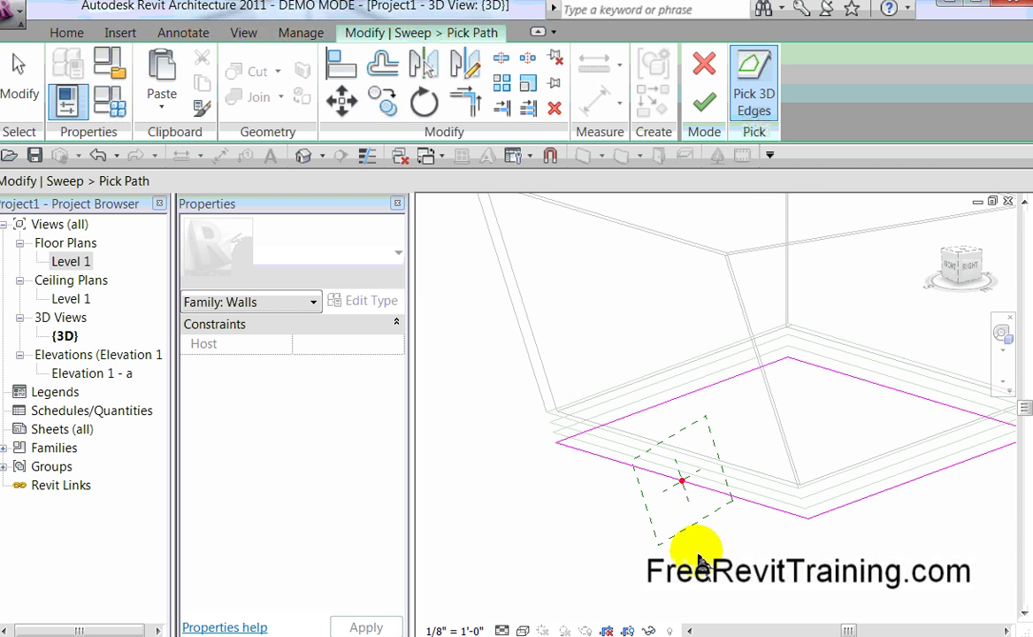
pyautogui.click(696, 484)
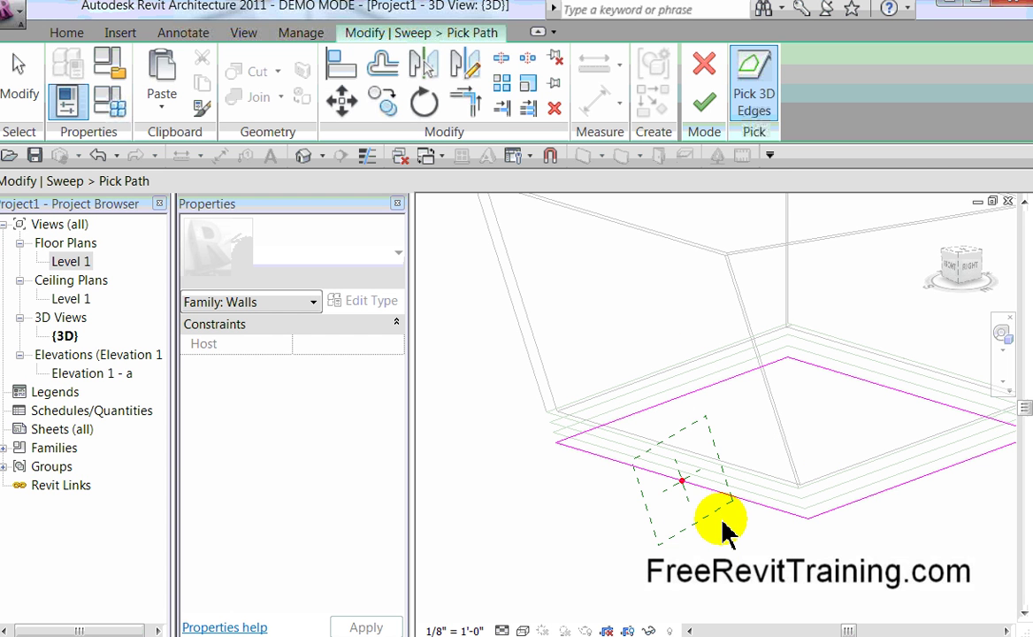
pyautogui.click(705, 106)
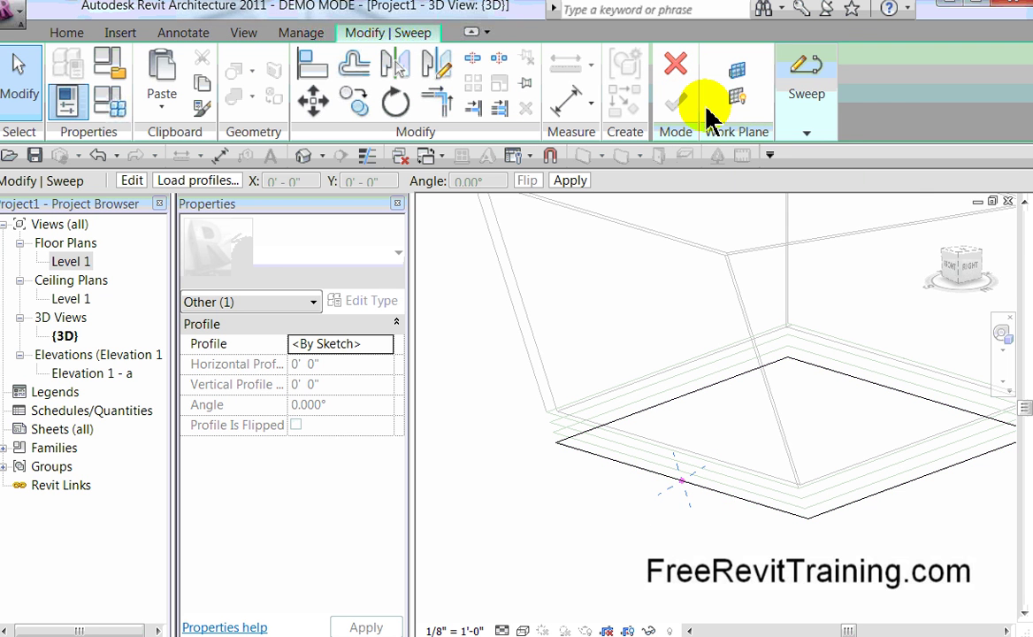
pyautogui.click(806, 134)
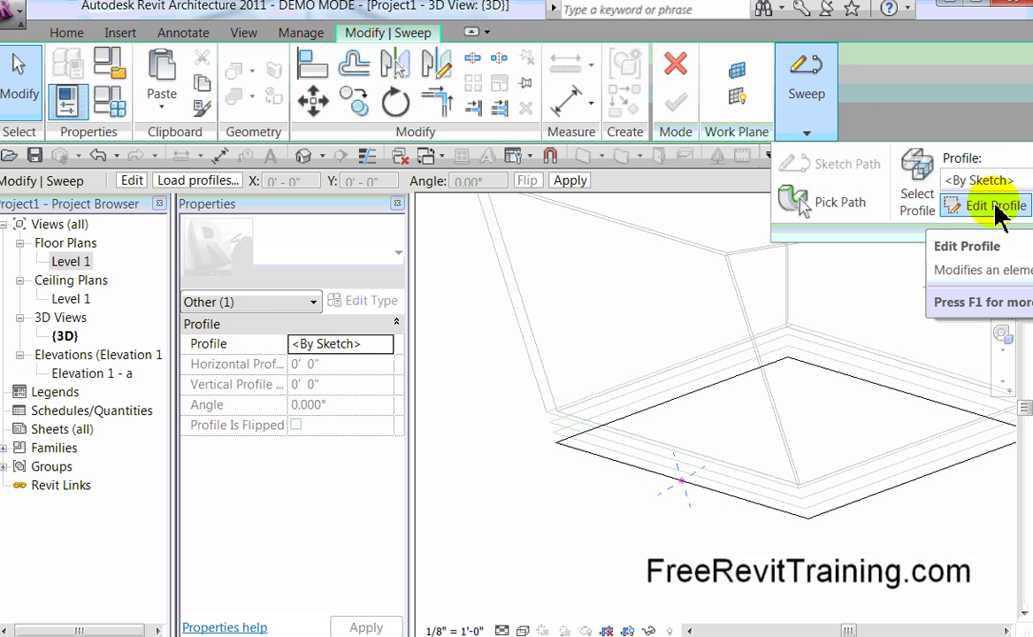
pyautogui.hotkey('alt', 'Down')
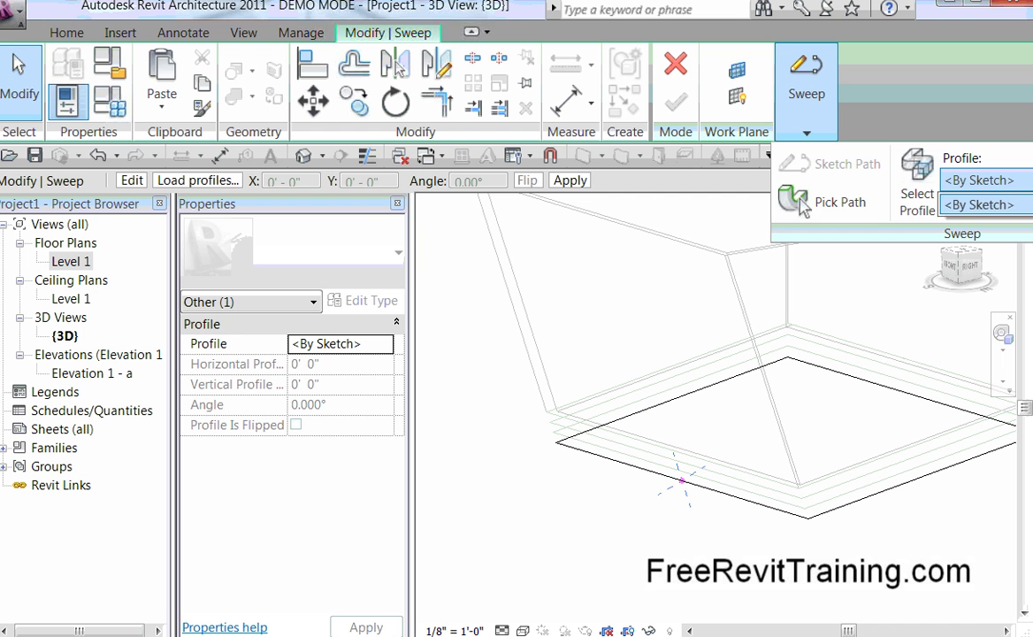
pyautogui.click(801, 203)
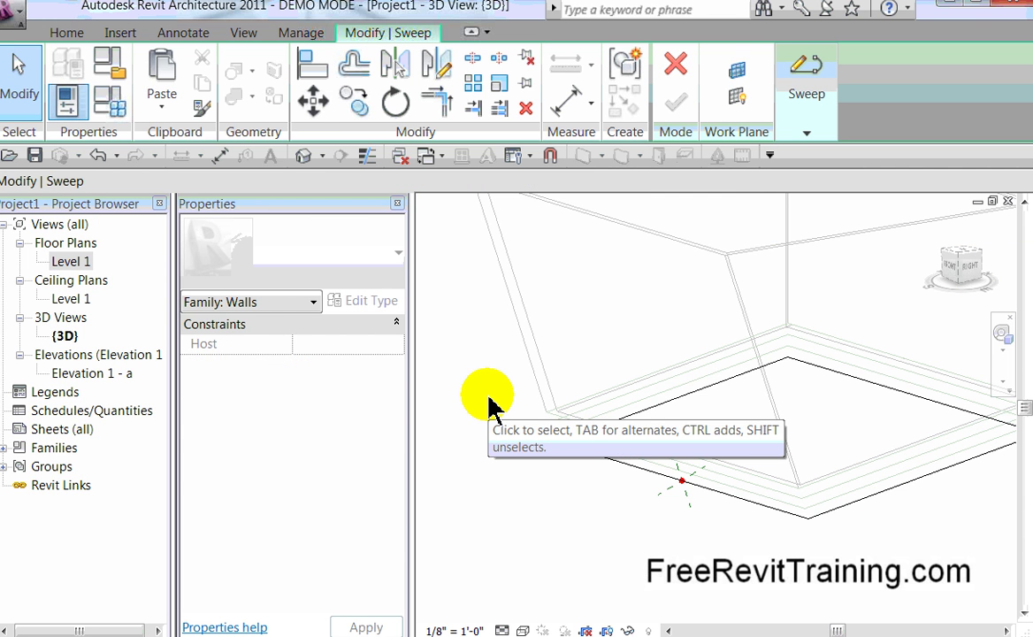
pyautogui.click(22, 13)
pyautogui.moveTo(41, 102)
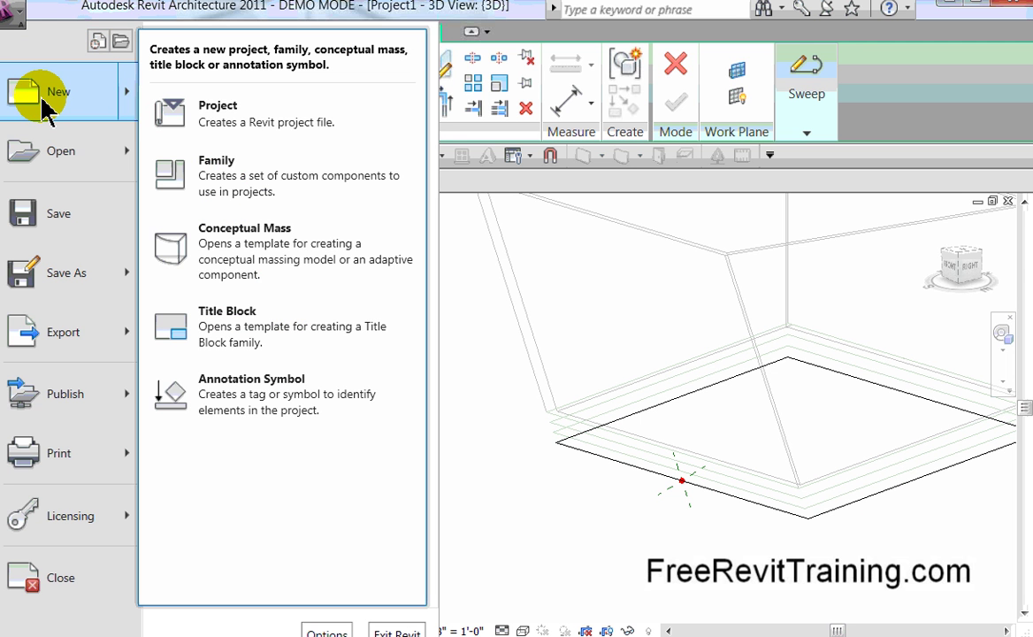
pyautogui.click(226, 183)
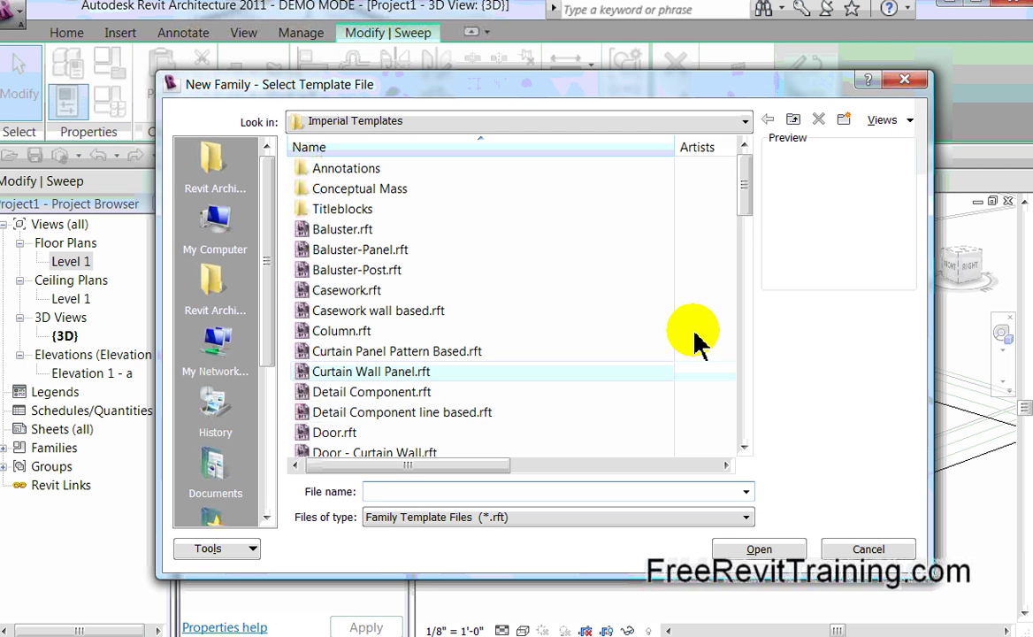
pyautogui.moveTo(746, 200); pyautogui.dragTo(753, 339)
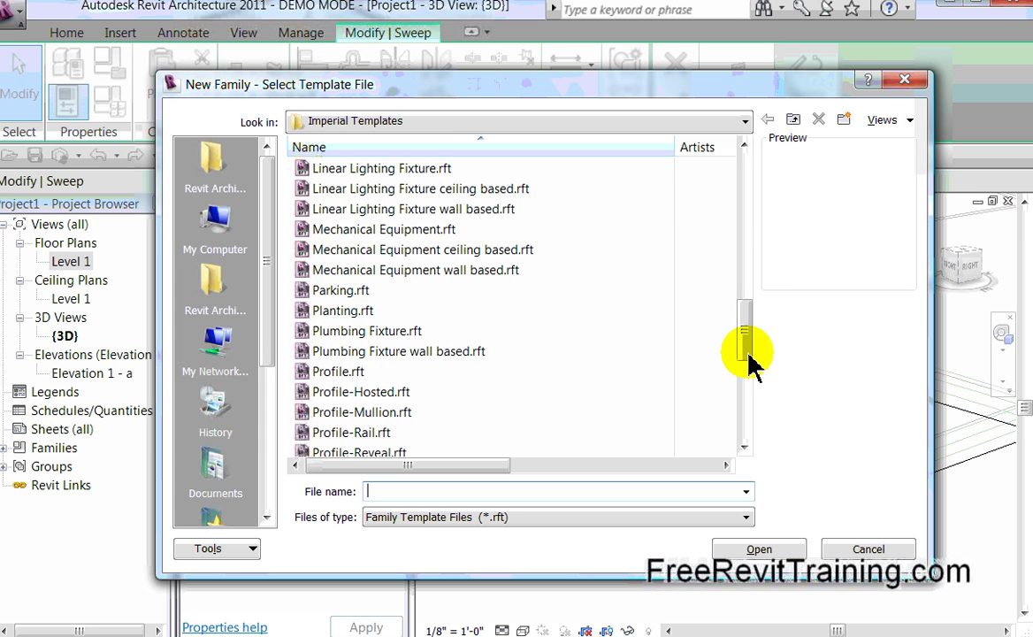
pyautogui.click(867, 551)
# - Switch to the open Family1 profile family and add an aligned dimension across the chevron profile's overall width
pyautogui.hotkey('ctrl', 'Tab')
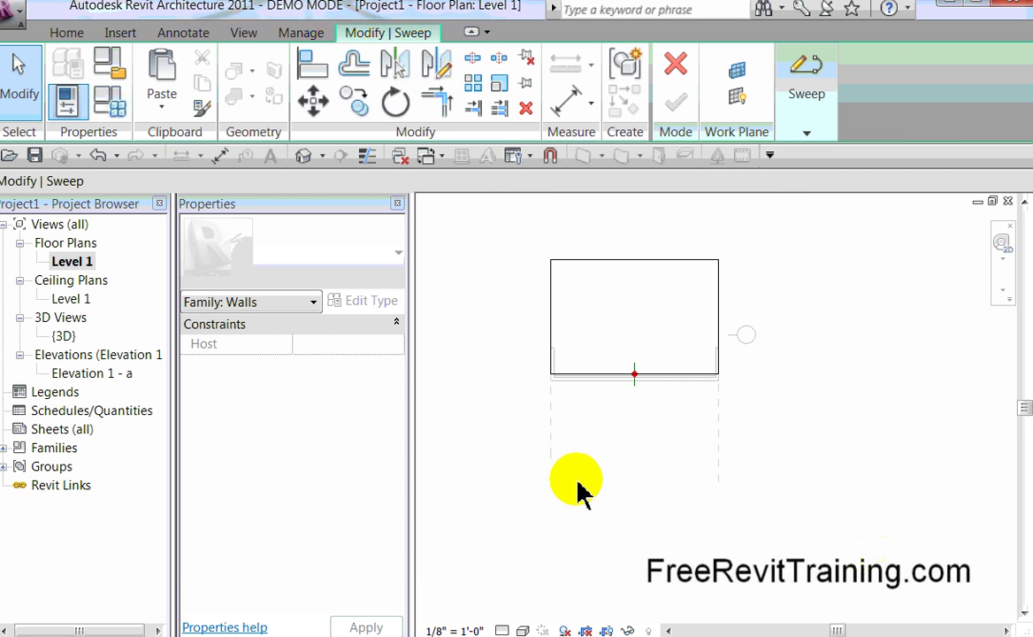
pyautogui.hotkey('ctrl', 'Tab')
pyautogui.hotkey('ctrl', 'Tab')
pyautogui.scroll(-2, 842, 530)
pyautogui.moveTo(842, 530); pyautogui.dragTo(636, 433, button='middle')
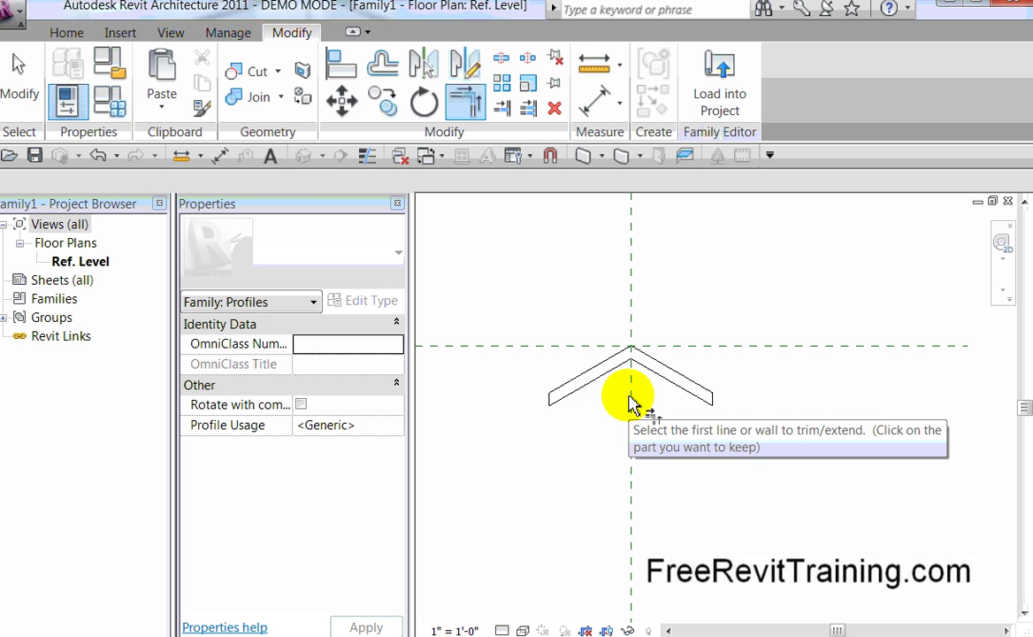
pyautogui.click(220, 156)
pyautogui.click(553, 411)
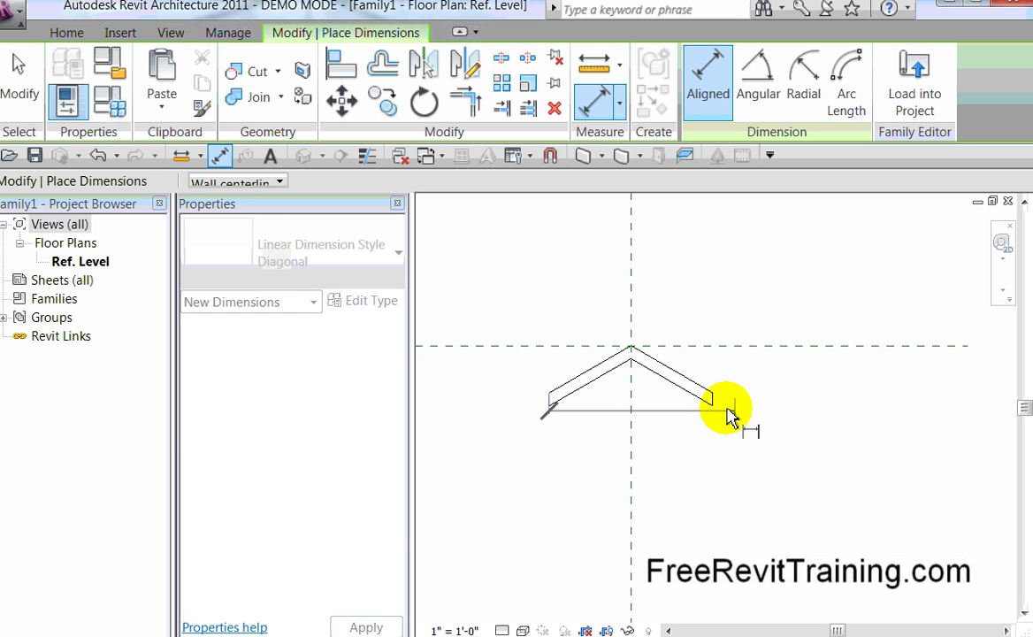
pyautogui.click(719, 407)
pyautogui.click(694, 462)
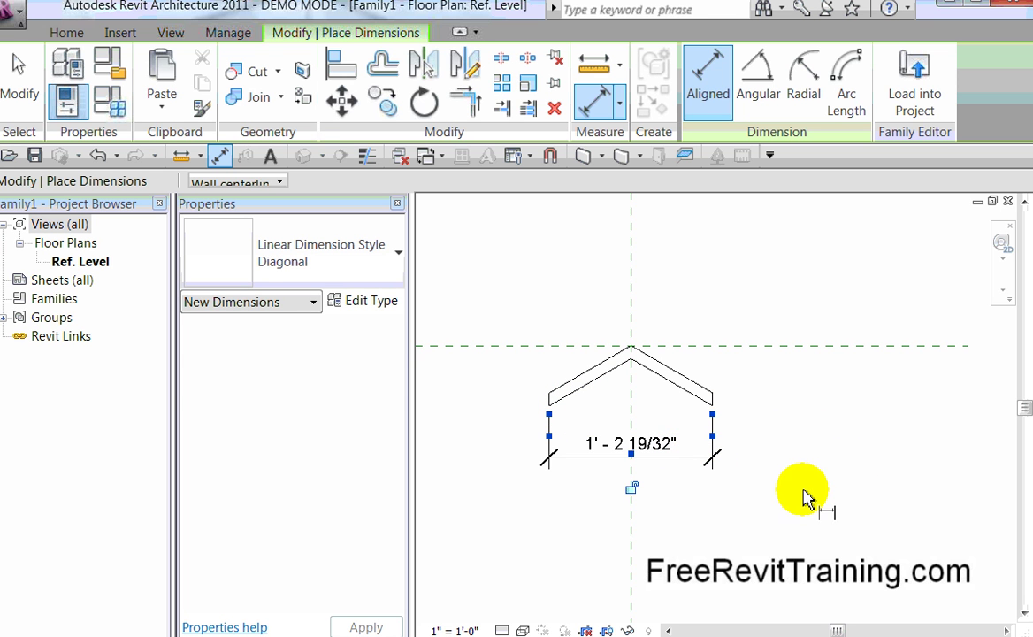
pyautogui.press('Escape')
pyautogui.press('Escape')
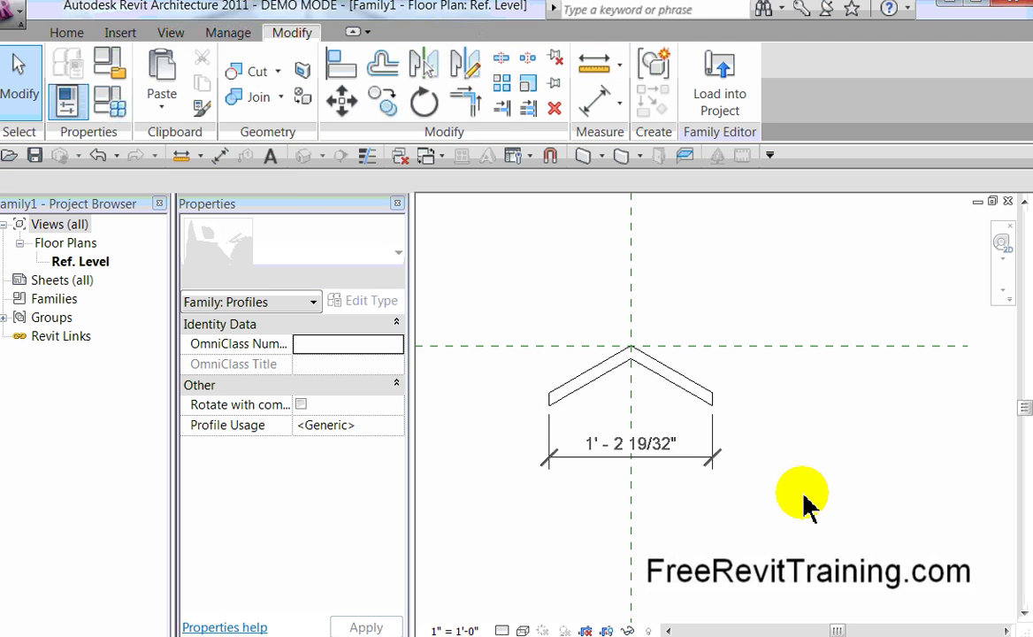
# - Load the chevron profile into the project and assign Family1 as the sweep's profile in the 3D view
pyautogui.click(714, 107)
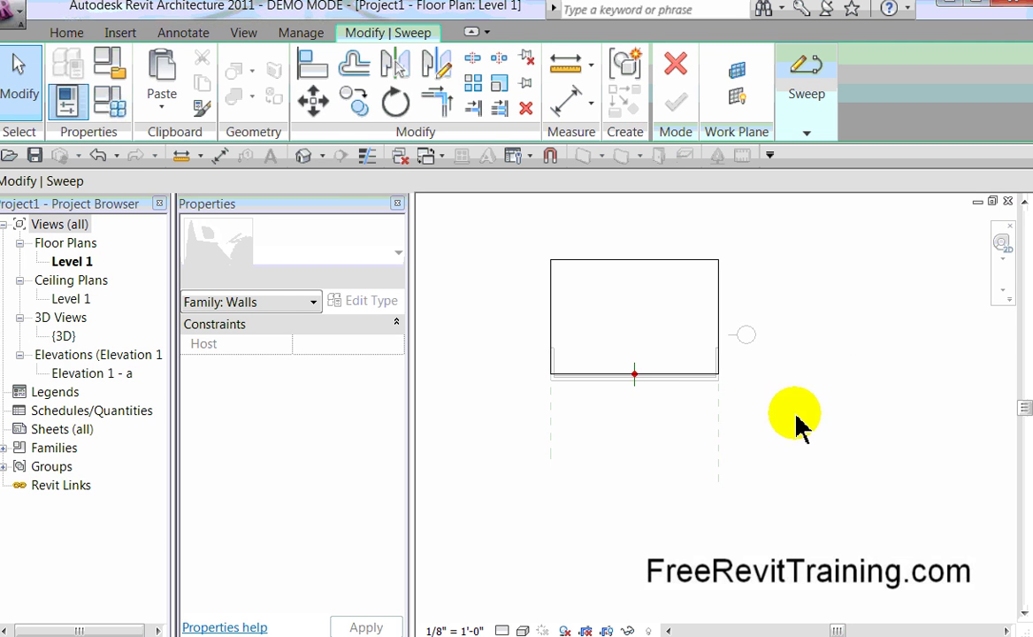
pyautogui.click(306, 157)
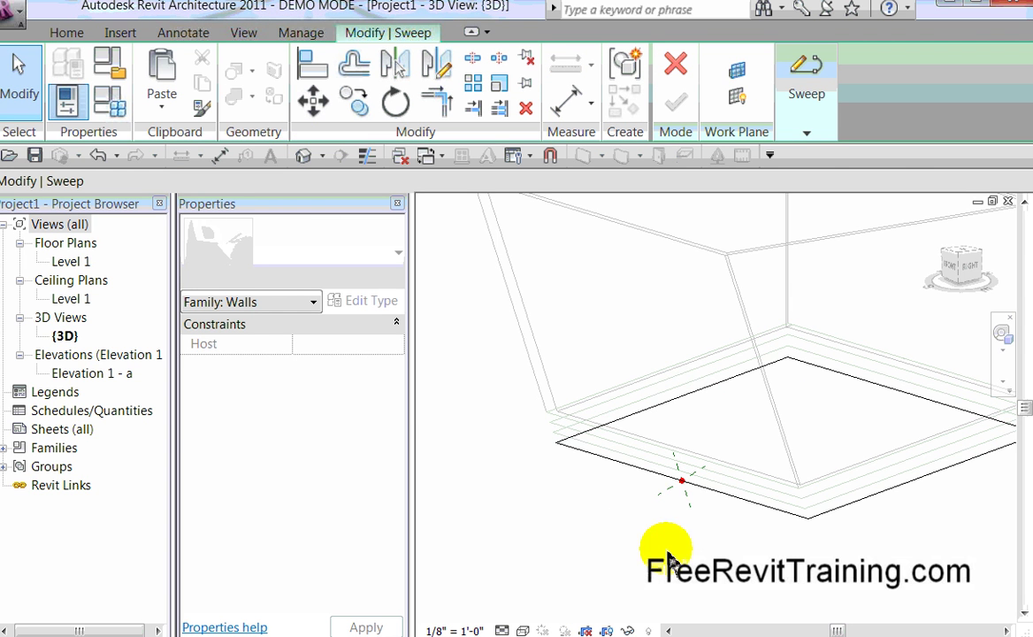
pyautogui.click(806, 135)
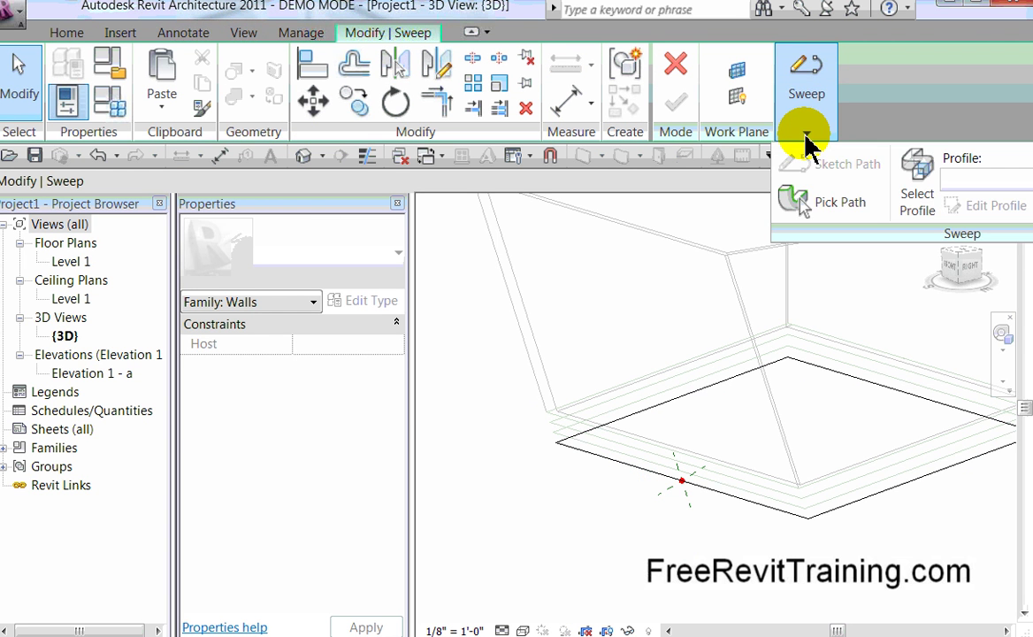
pyautogui.click(925, 210)
pyautogui.hotkey('alt', 'Down')
pyautogui.click(984, 230)
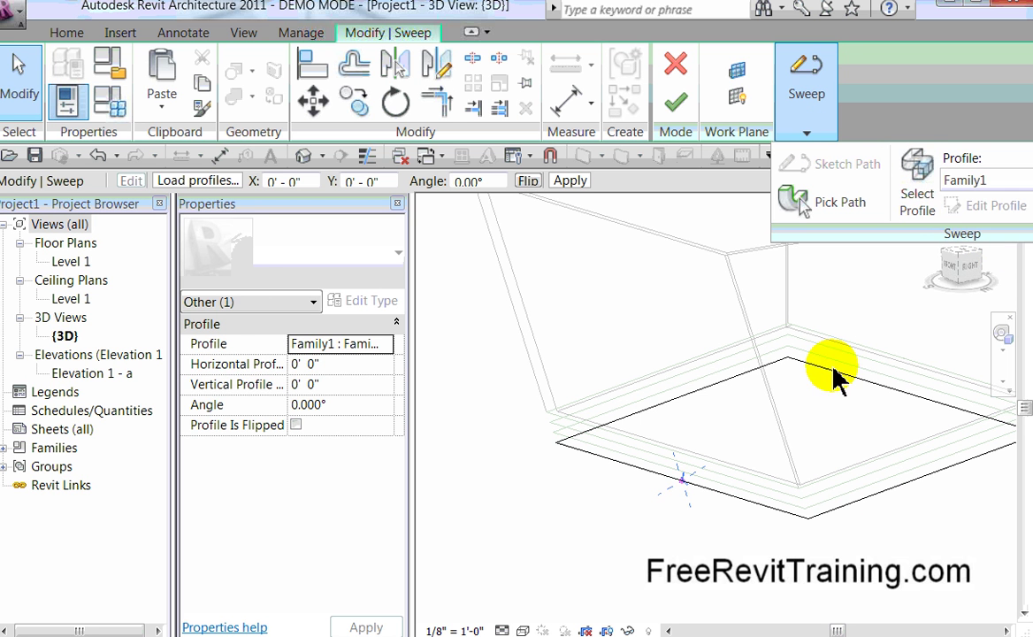
# - Set the sweep profile's angle to -90° so the chevron is rotated on the path
pyautogui.scroll(4, 683, 496)
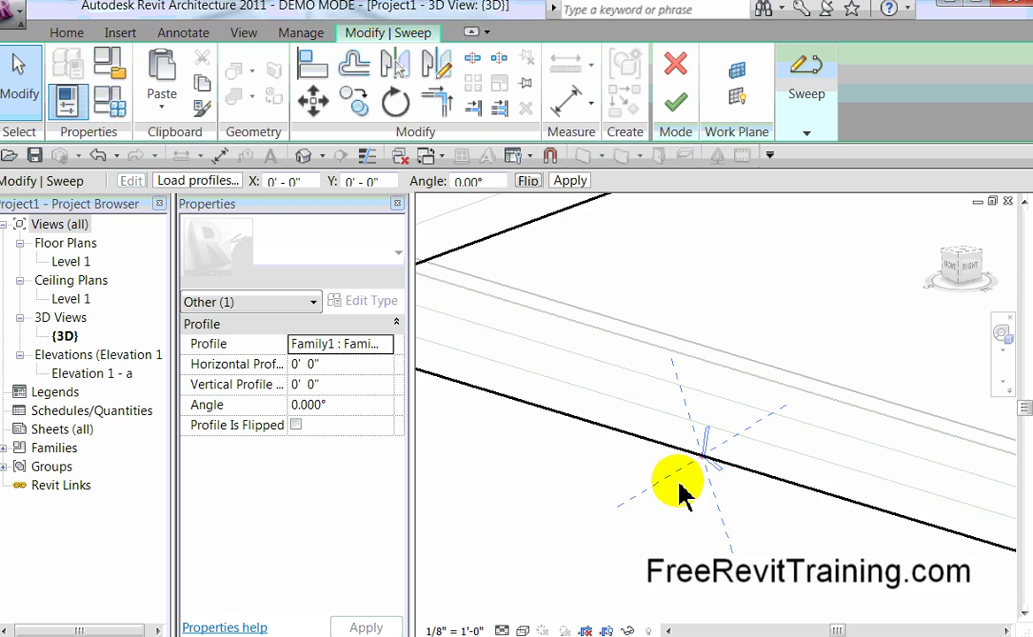
pyautogui.moveTo(739, 511); pyautogui.dragTo(670, 362, button='middle')
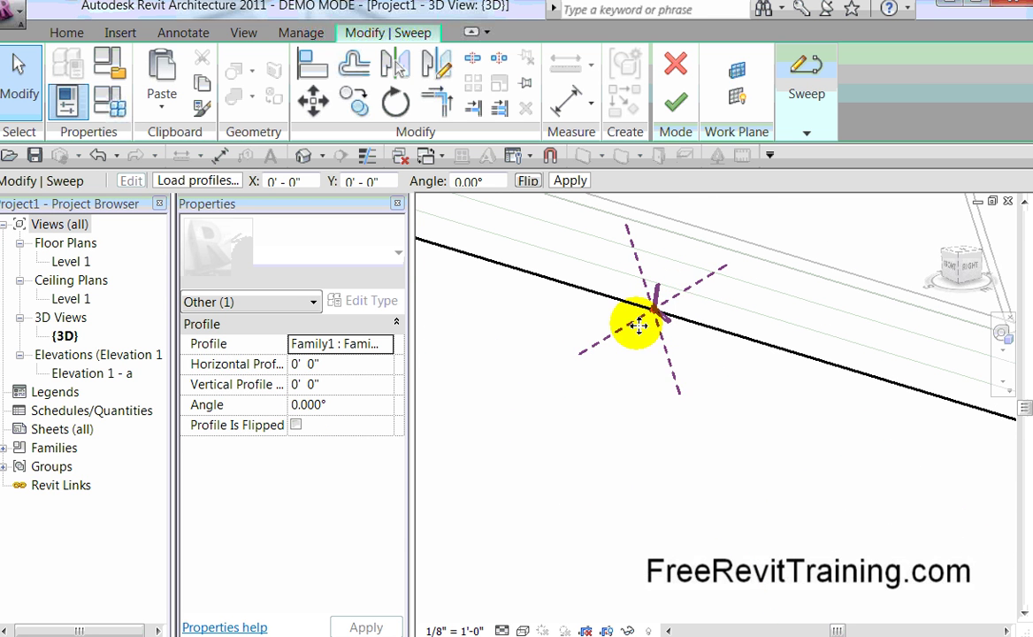
pyautogui.click(298, 404)
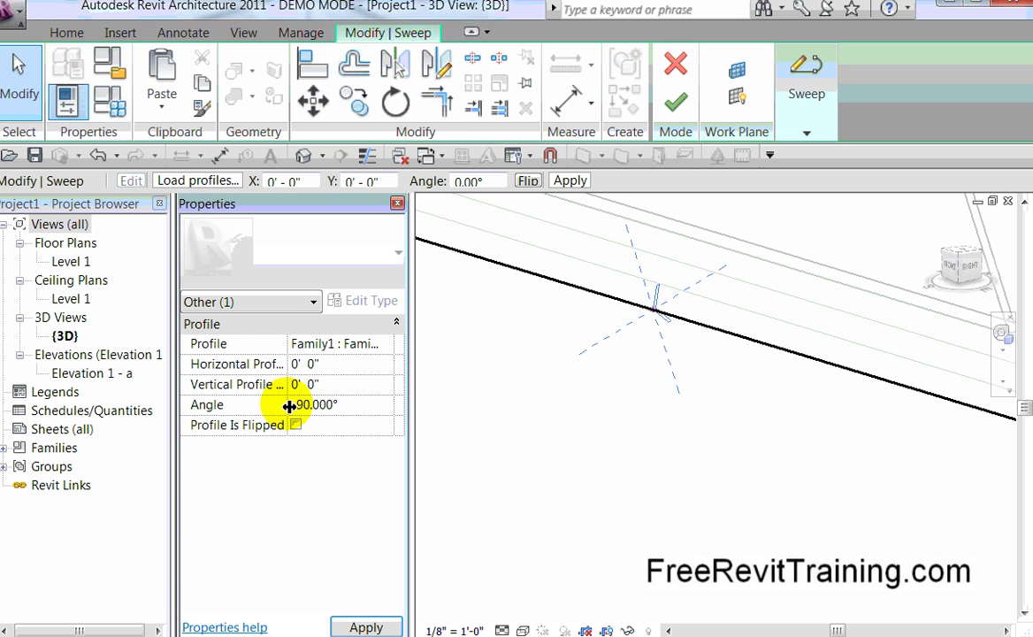
pyautogui.press('Return')
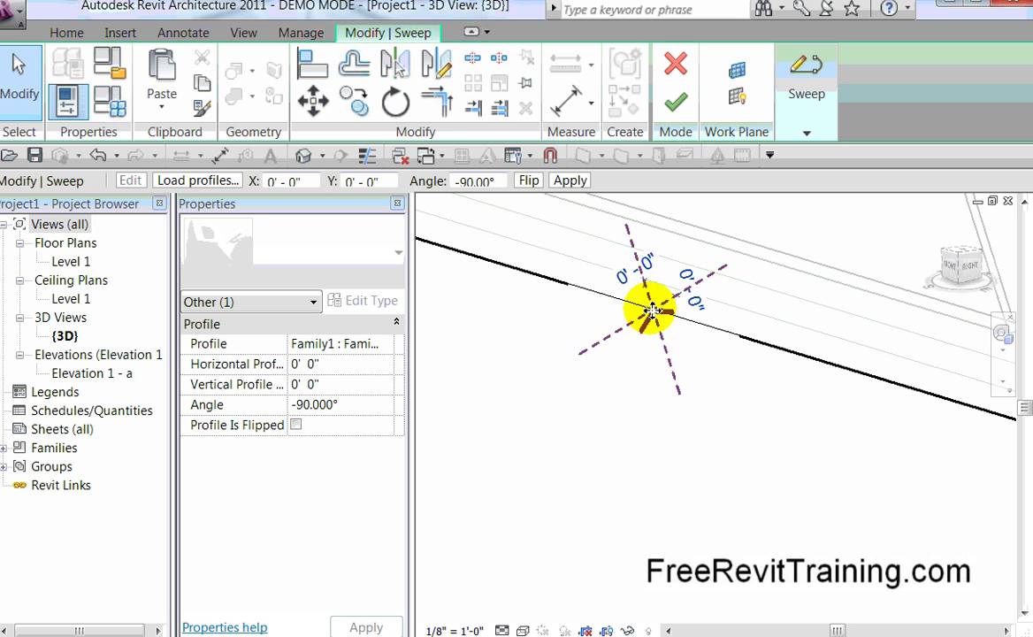
# - Finish the sweep, then finish the in-place wall model with the Level 1 floor plan open
pyautogui.keyDown('shift'); pyautogui.moveTo(615, 461); pyautogui.dragTo(590, 491, button='middle'); pyautogui.keyUp('shift')
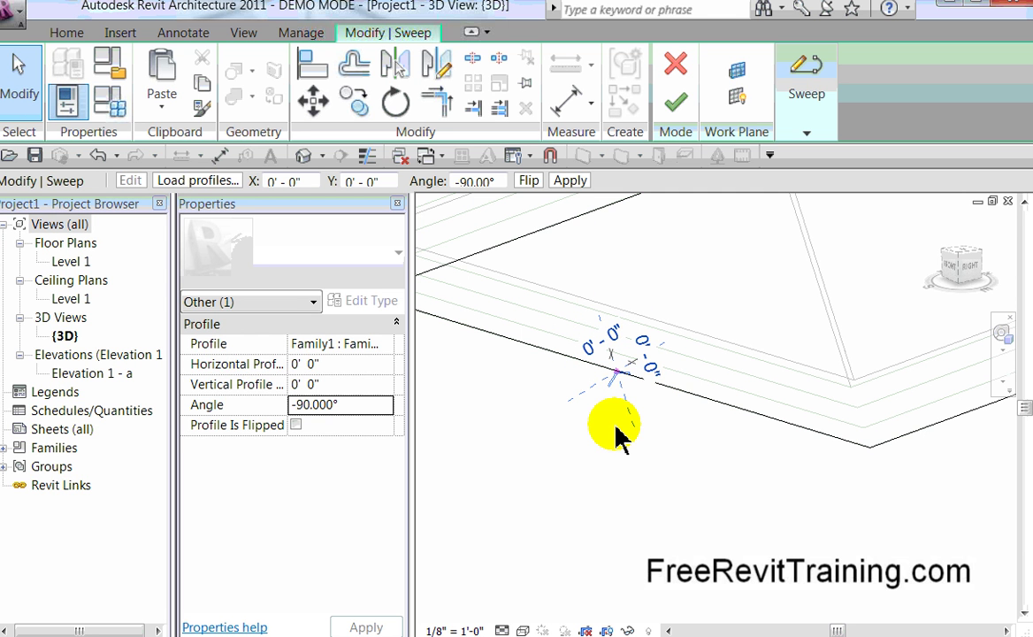
pyautogui.click(675, 102)
pyautogui.click(683, 535)
pyautogui.keyDown('shift'); pyautogui.moveTo(679, 548); pyautogui.dragTo(692, 527, button='middle'); pyautogui.keyUp('shift')
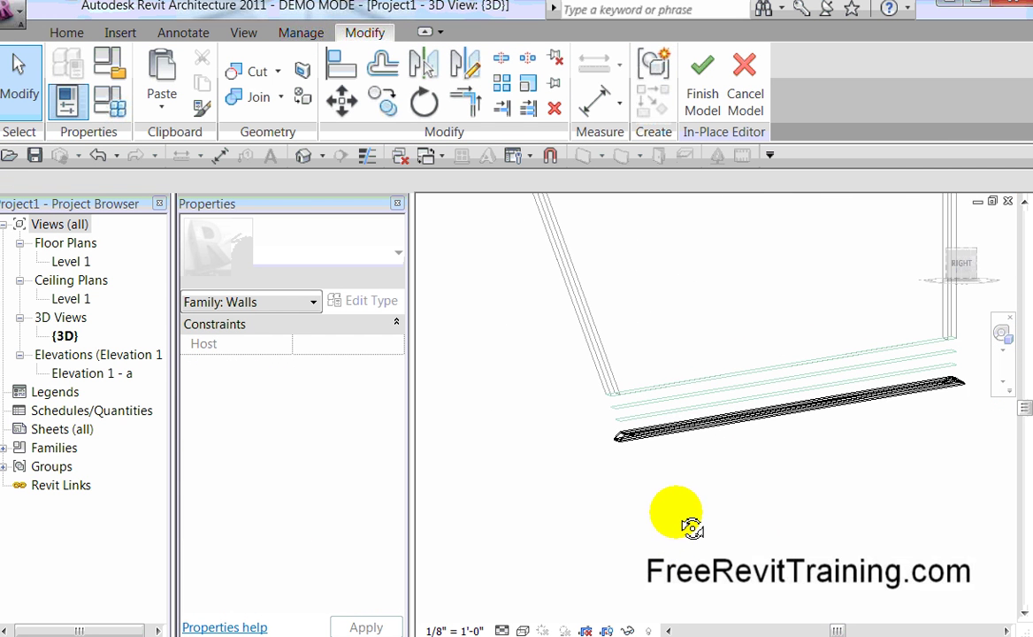
pyautogui.doubleClick(71, 262)
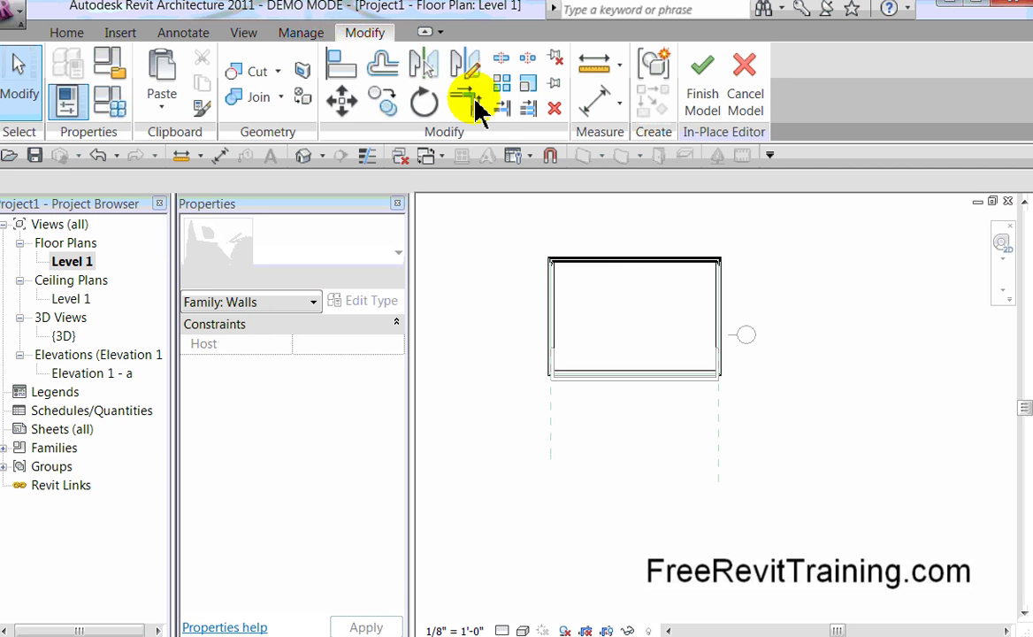
pyautogui.click(259, 37)
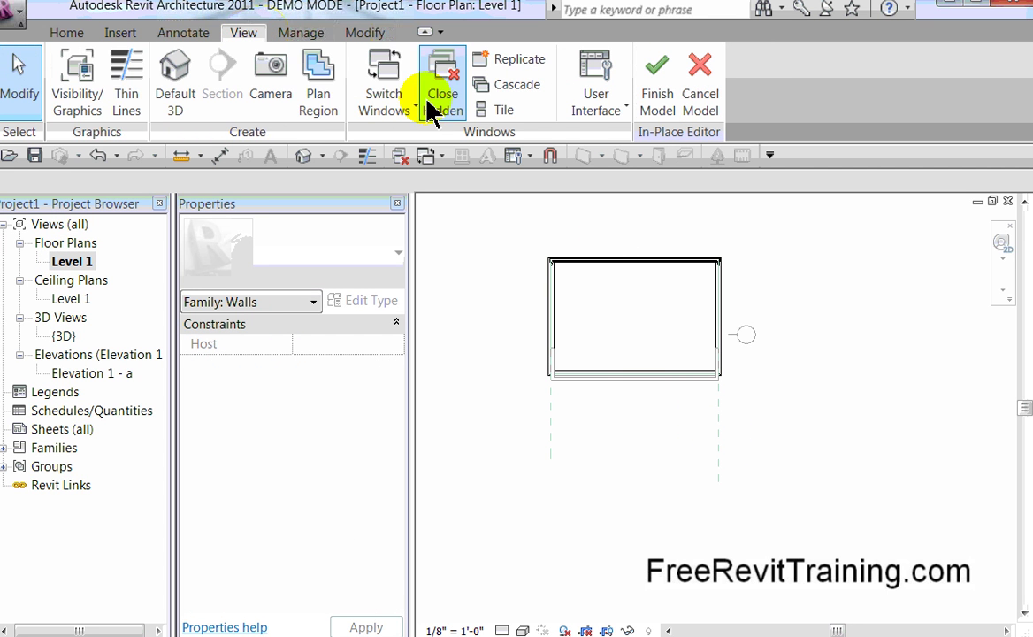
pyautogui.click(677, 97)
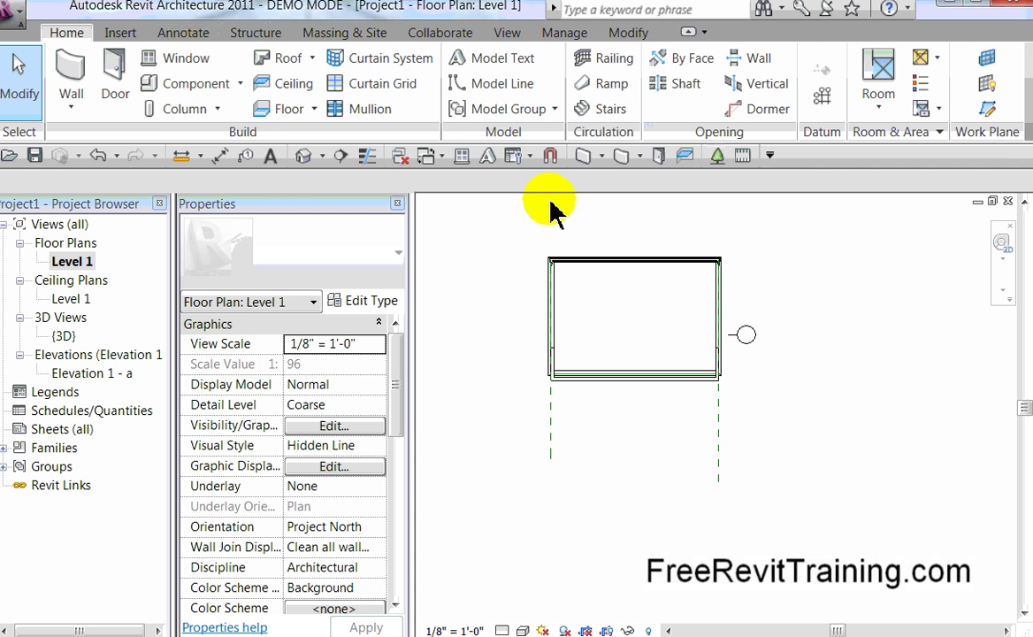
# - Draw a section line through the middle of the building from above its upper wall to below its lower wall in plan
pyautogui.click(511, 34)
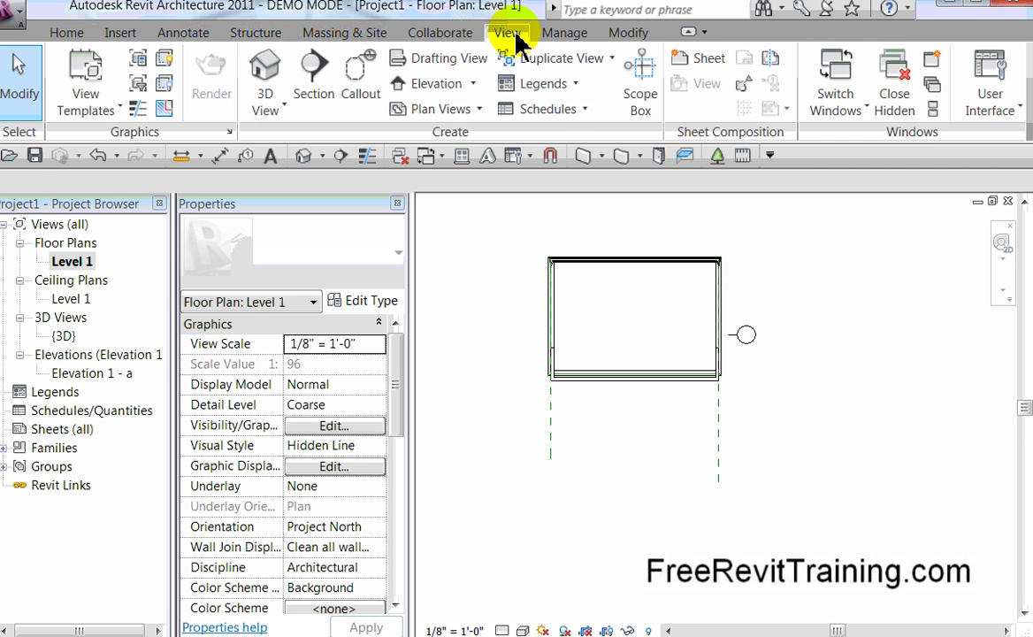
pyautogui.click(310, 73)
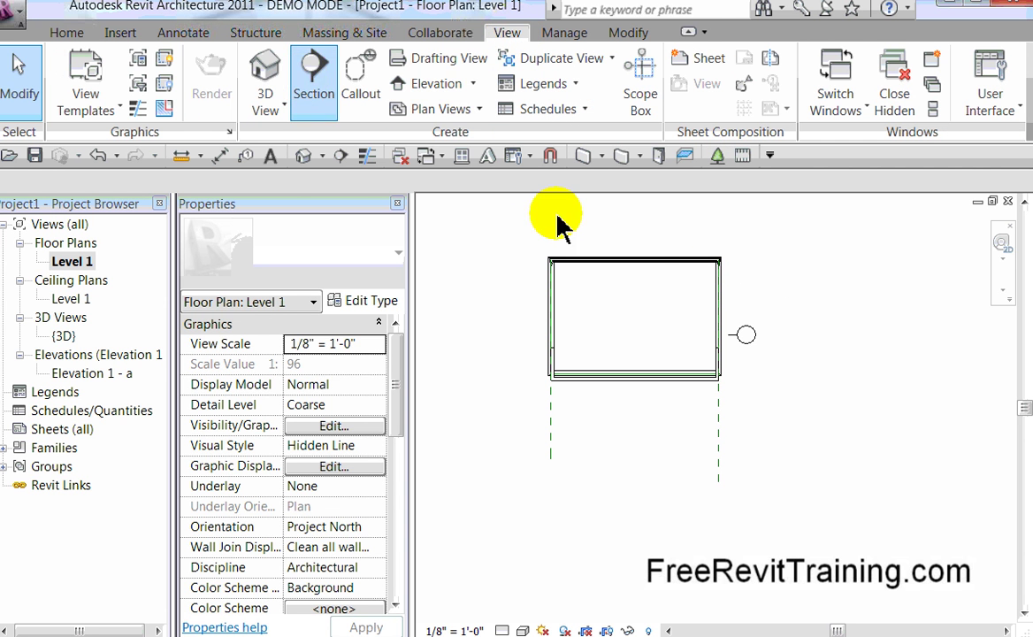
pyautogui.click(630, 233)
pyautogui.click(629, 403)
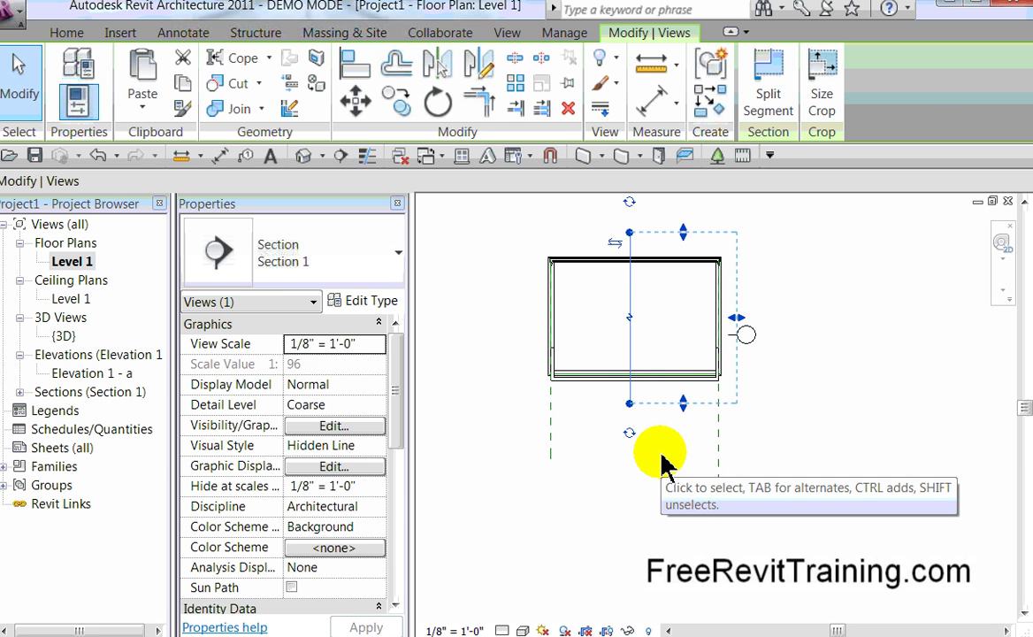
pyautogui.click(607, 460)
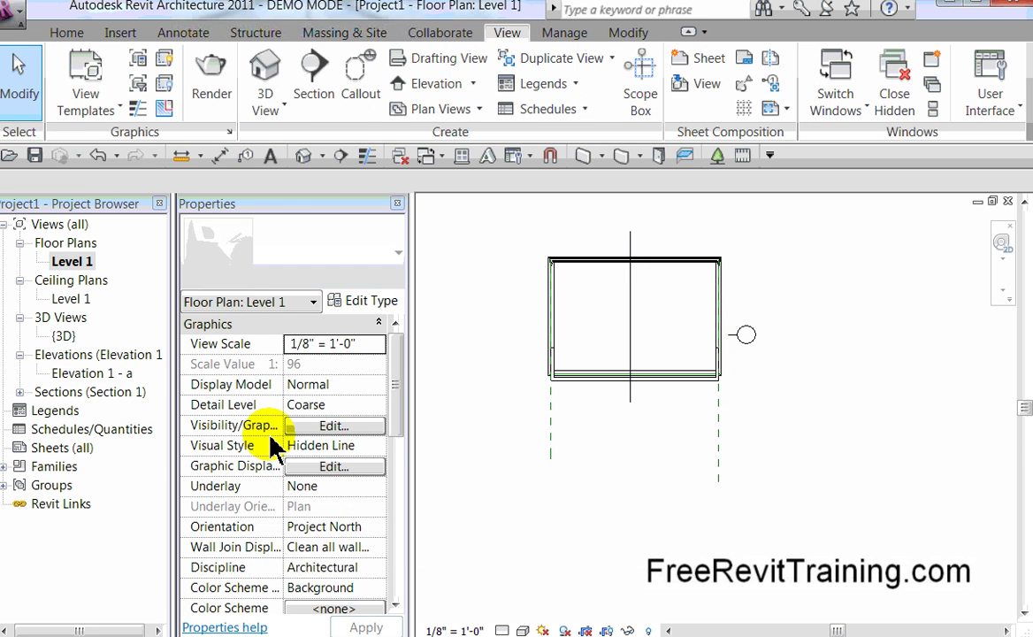
# - Open the Section 1 view and examine the sweep's profile at both ends of the sloped model lines
pyautogui.click(19, 392)
pyautogui.doubleClick(77, 411)
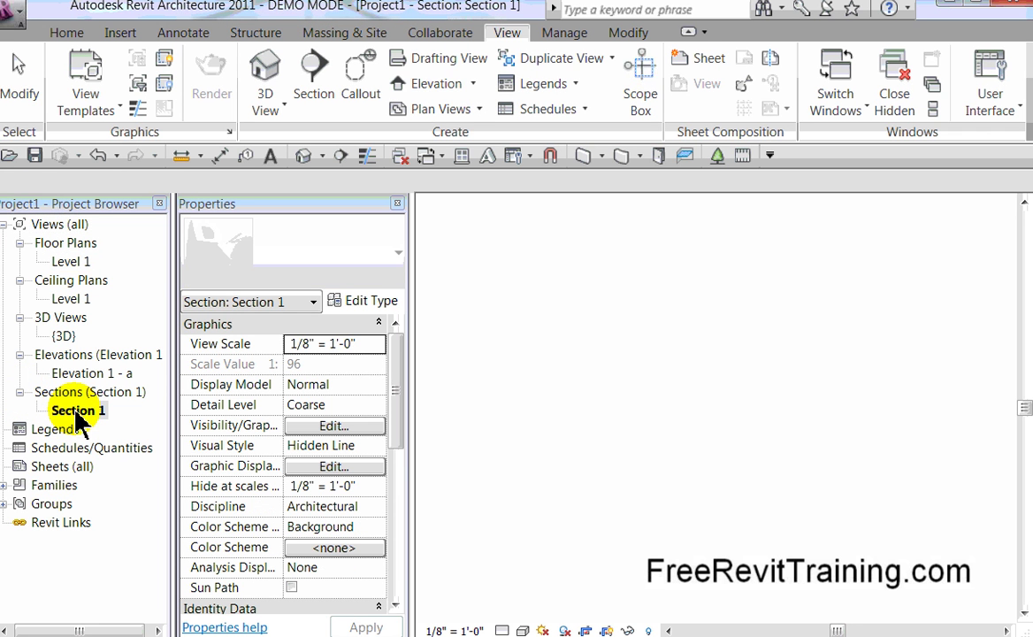
pyautogui.scroll(4, 619, 525)
pyautogui.scroll(3, 607, 526)
pyautogui.scroll(-2, 769, 490)
pyautogui.scroll(-2, 796, 500)
pyautogui.scroll(3, 495, 396)
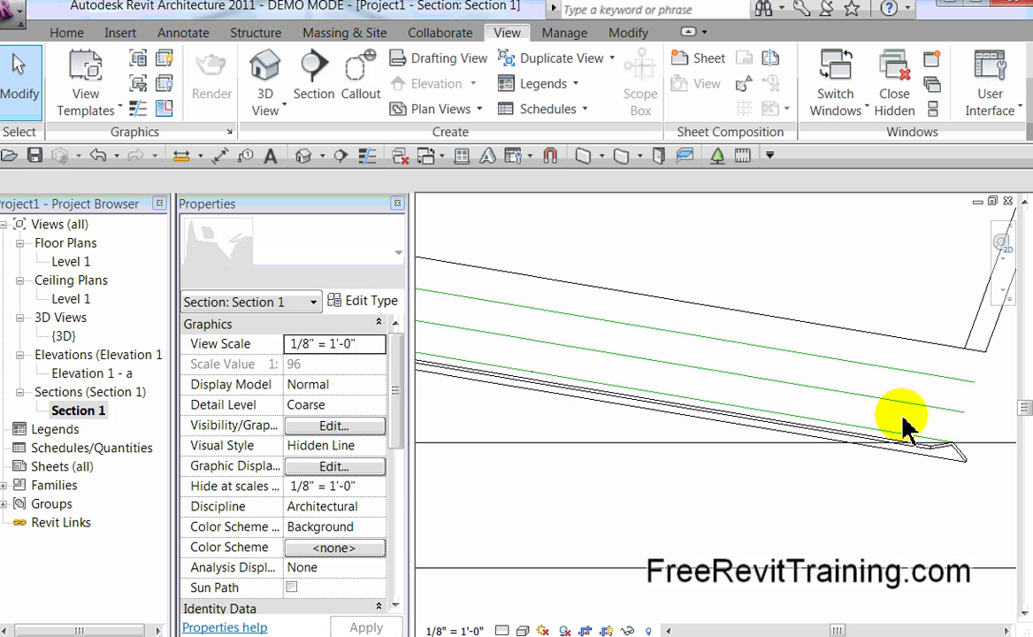
pyautogui.scroll(-2, 672, 437)
pyautogui.scroll(-1, 575, 433)
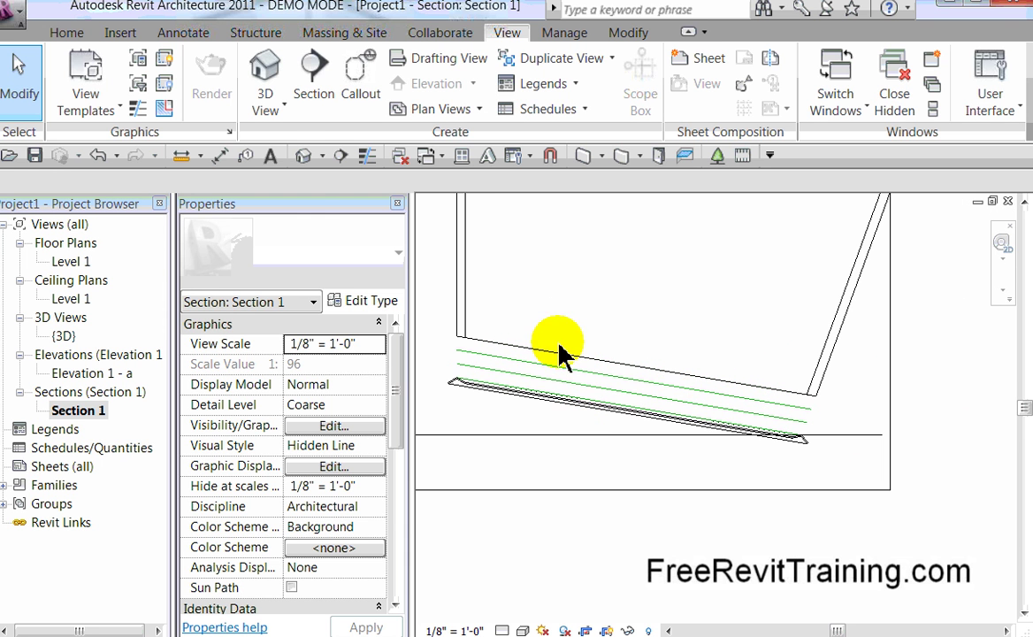
# - Return to the 3D view and inspect the finished sweep around the building's base from the front-right corner
pyautogui.click(307, 159)
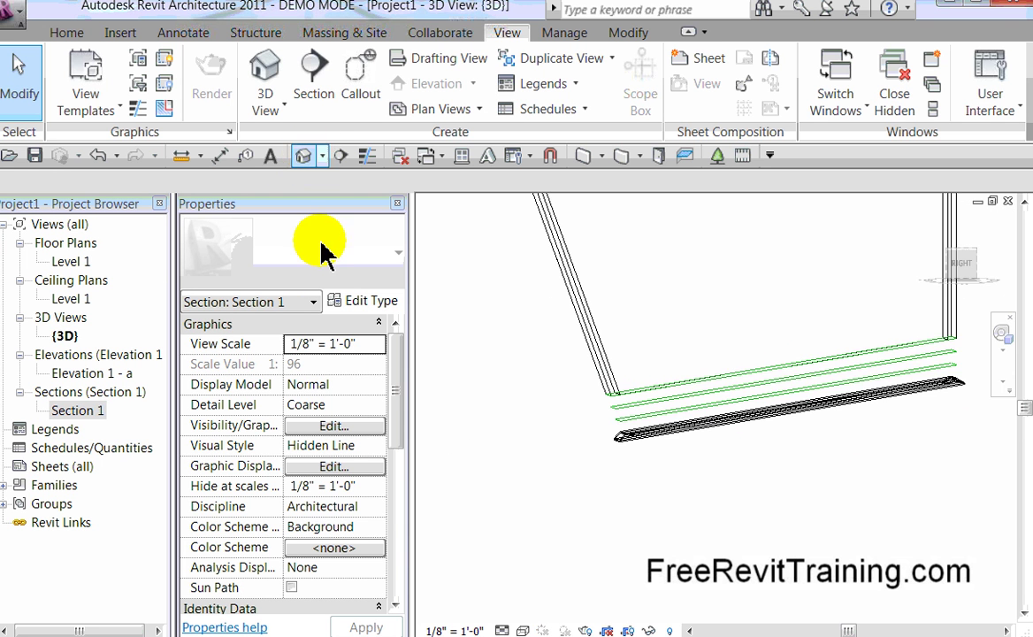
pyautogui.keyDown('shift'); pyautogui.moveTo(659, 314); pyautogui.dragTo(748, 345, button='middle'); pyautogui.keyUp('shift')
pyautogui.moveTo(714, 503); pyautogui.dragTo(662, 512, button='middle')
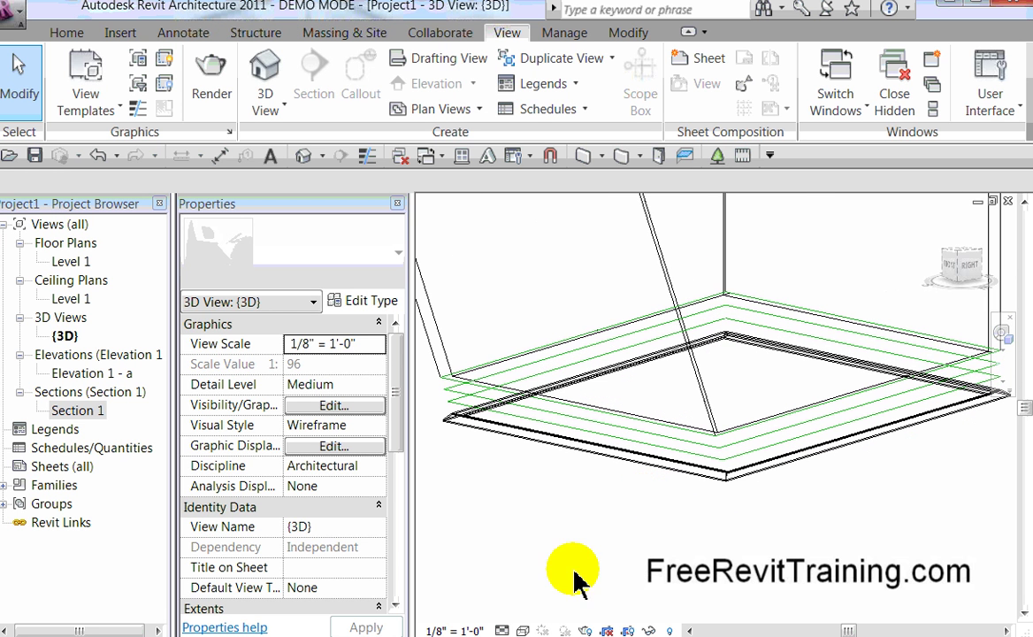
pyautogui.click(522, 631)
pyautogui.click(561, 523)
pyautogui.click(523, 632)
pyautogui.click(575, 504)
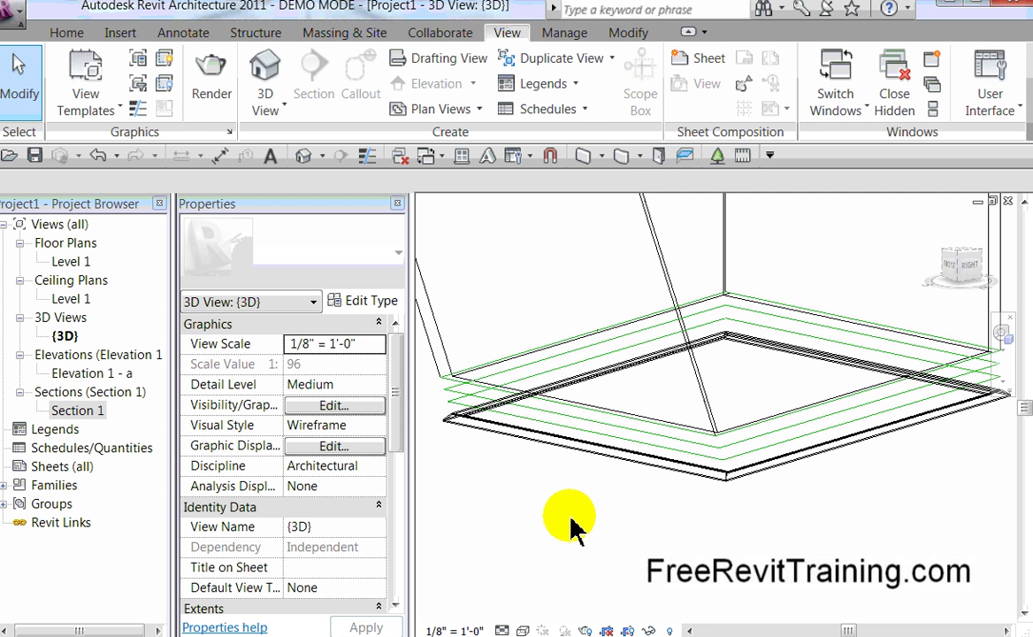